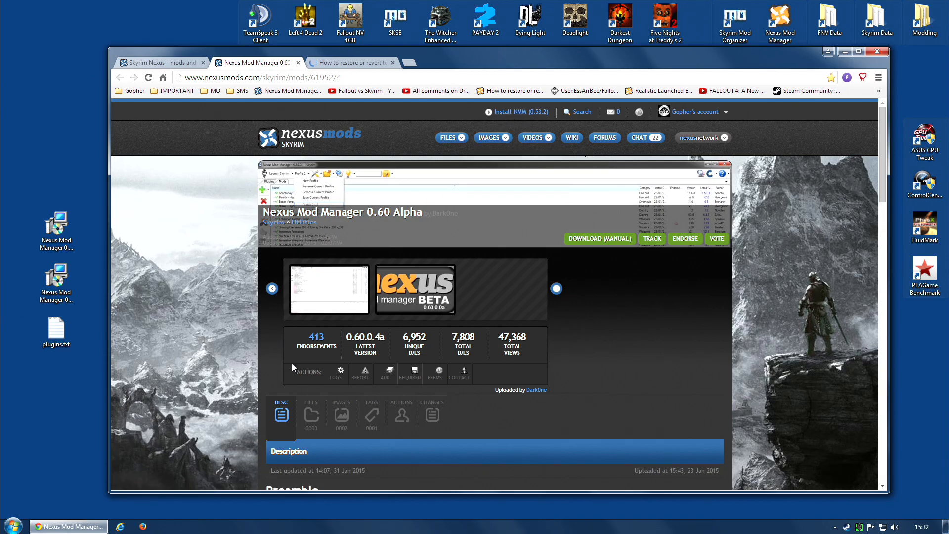
- Show the downloadable files for Nexus Mod Manager 0.60 Alpha and locate the two Nexus Mod Manager installers on the desktop
scroll(296, 367, down, 1)
click(311, 365)
scroll(444, 359, down, 1)
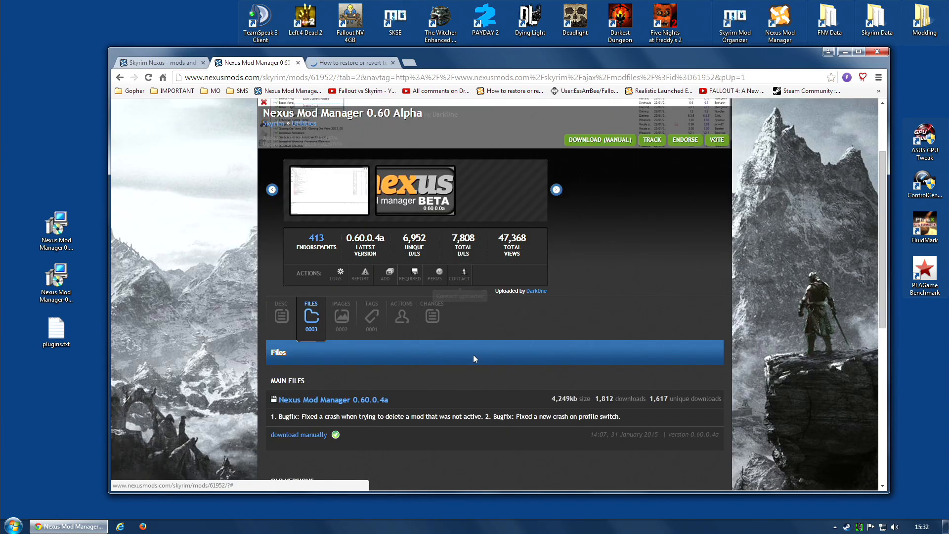
click(59, 241)
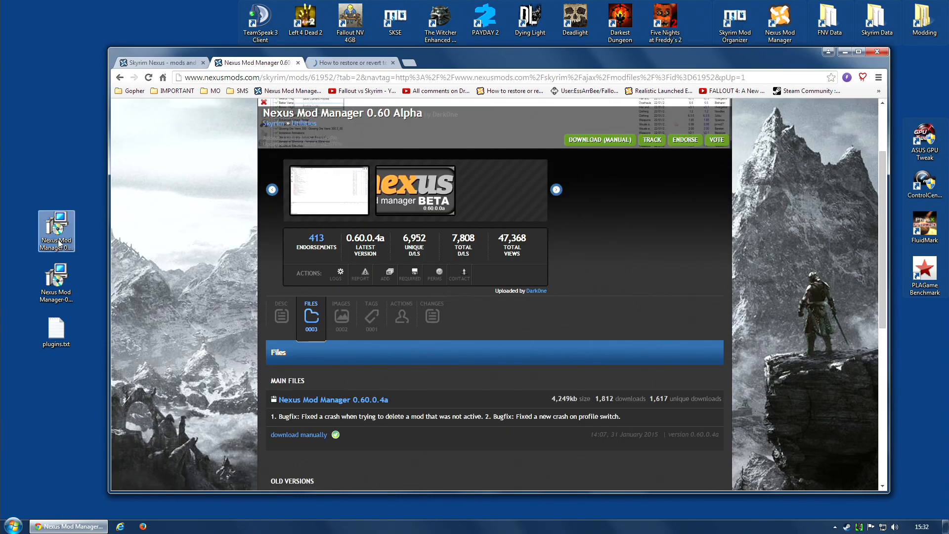
click(55, 291)
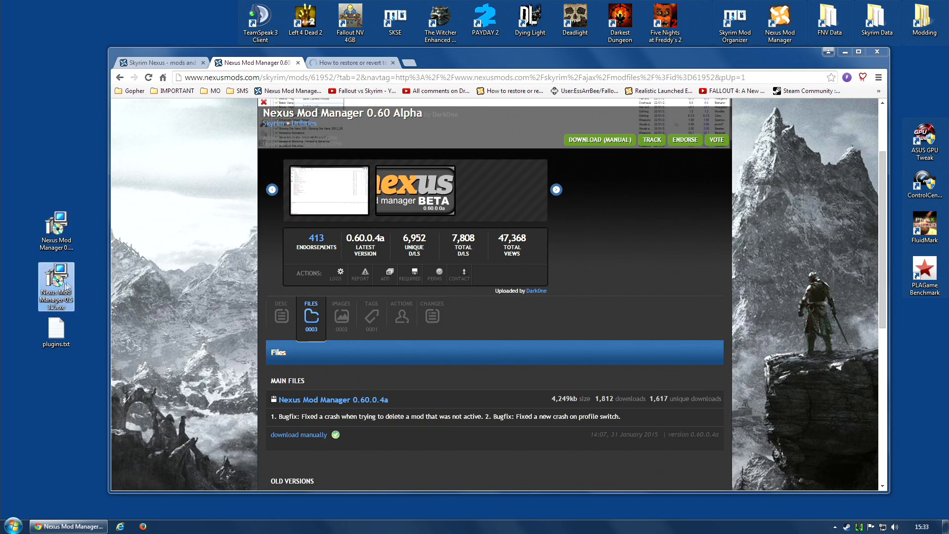
- Open plugins.txt from the desktop in Notepad++, look through its plugin list and close it
click(68, 339)
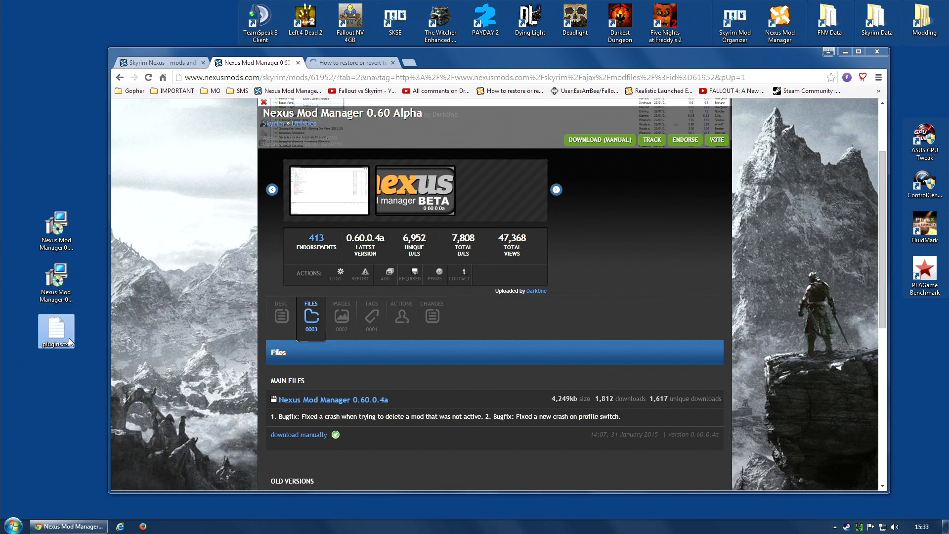
right_click(61, 339)
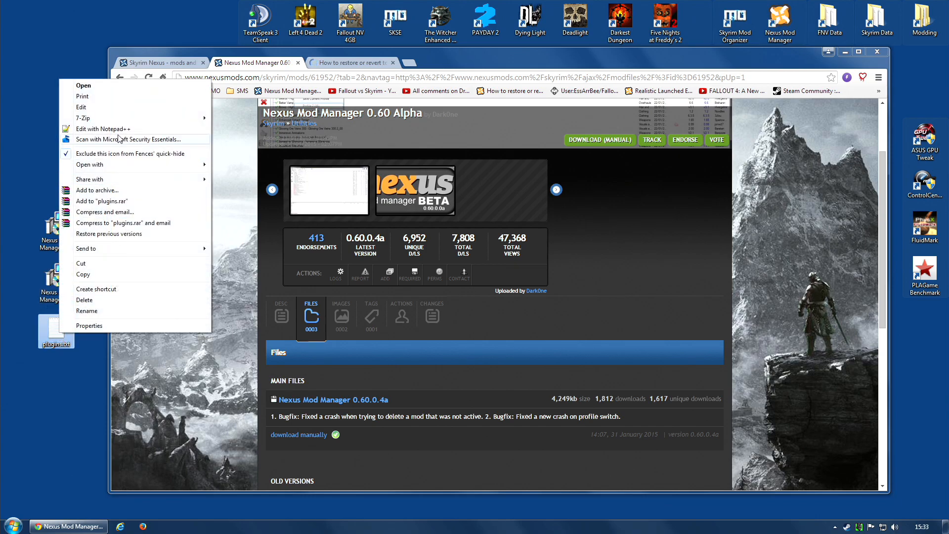
click(94, 140)
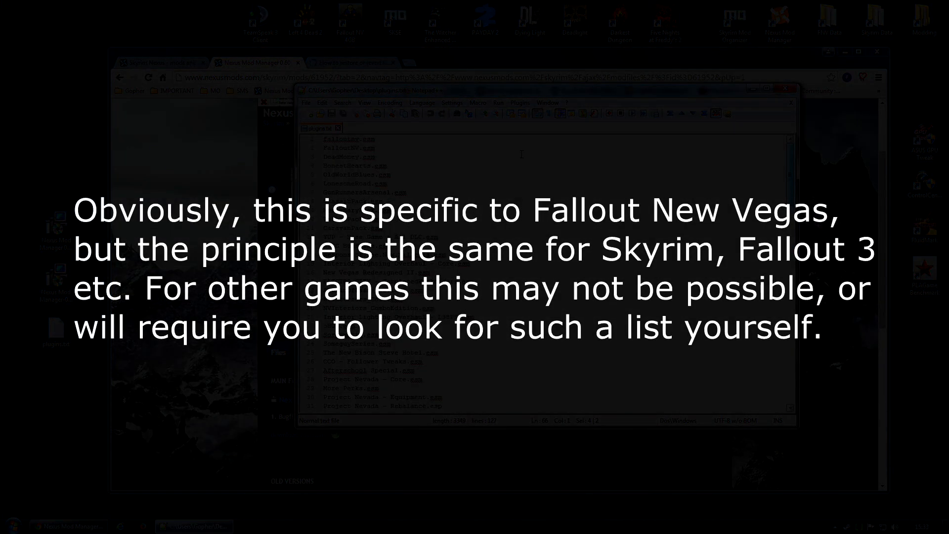
drag(792, 183, 808, 376)
drag(779, 188, 781, 165)
click(783, 88)
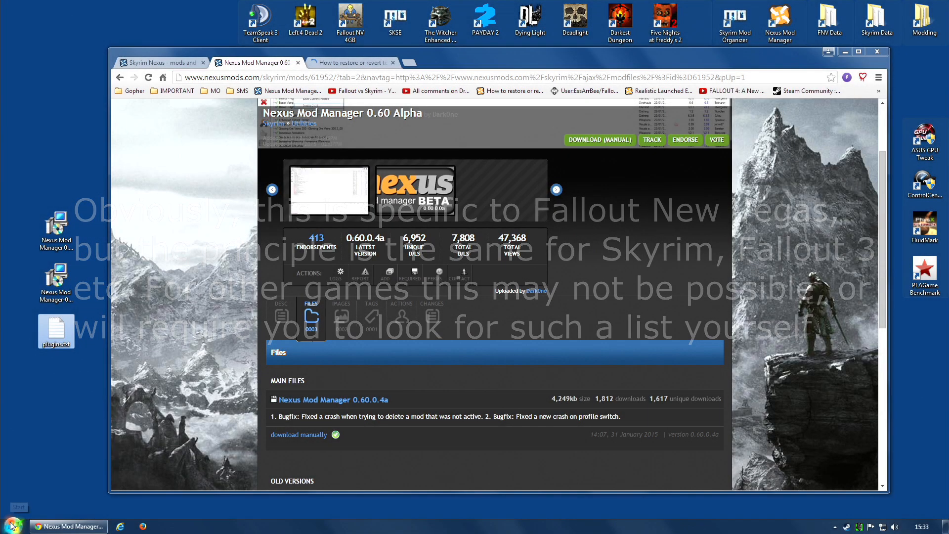
- Browse the C: drive to the FalloutNV folder inside the user profile's AppData\Local folder
click(13, 525)
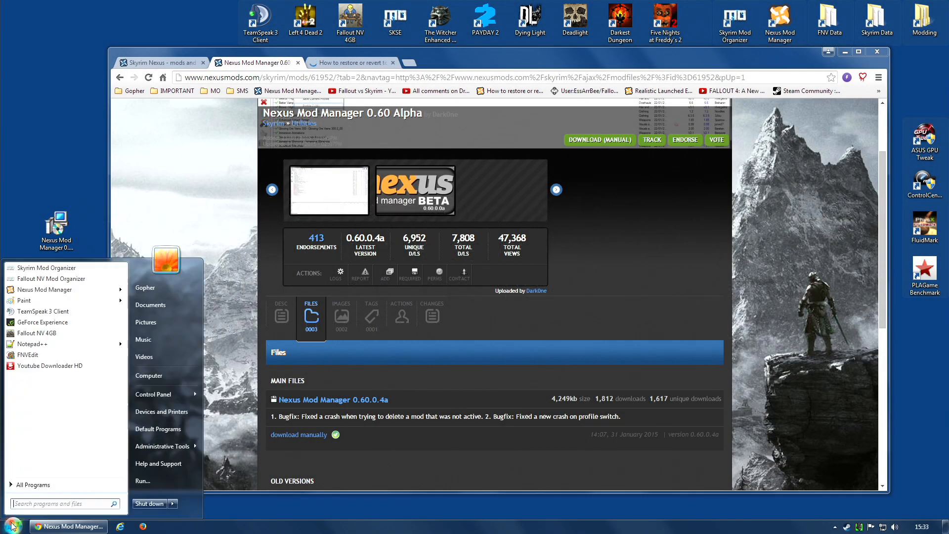
click(174, 376)
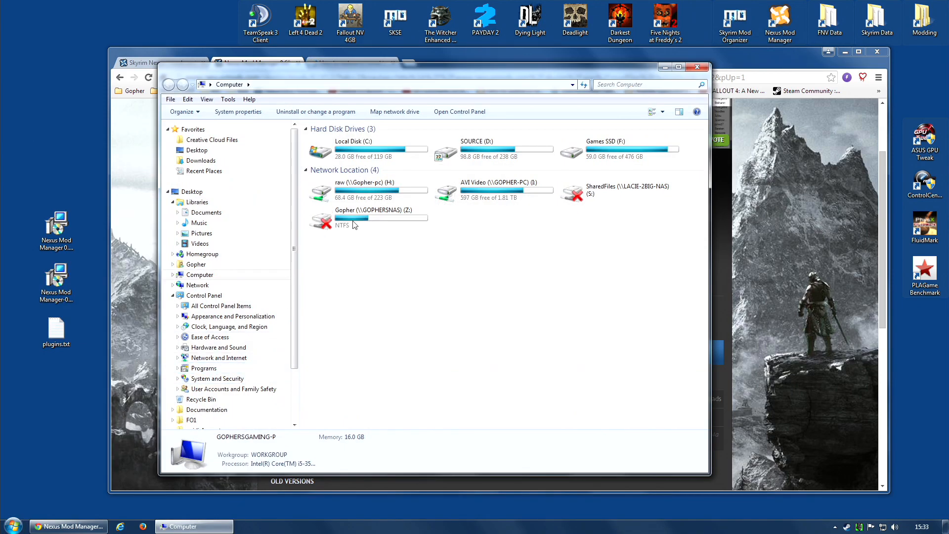
double_click(365, 143)
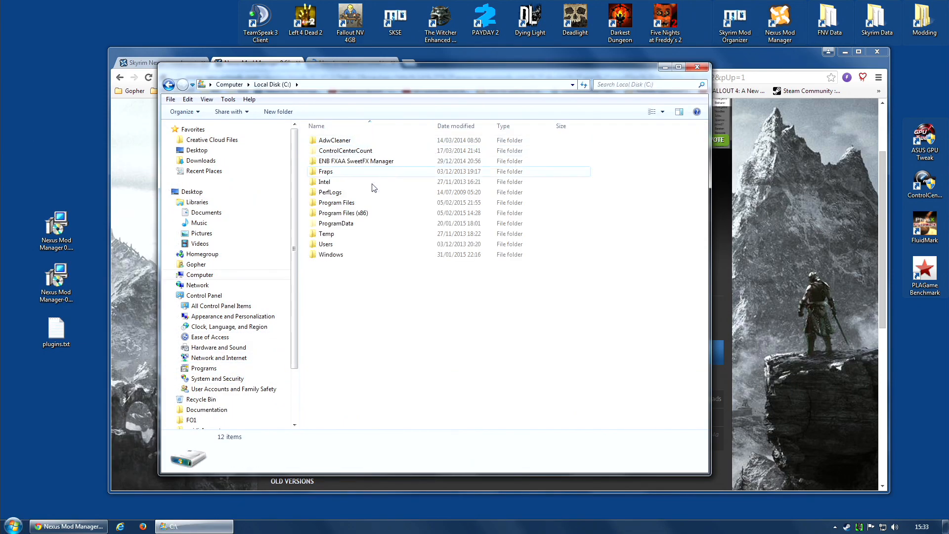
double_click(328, 244)
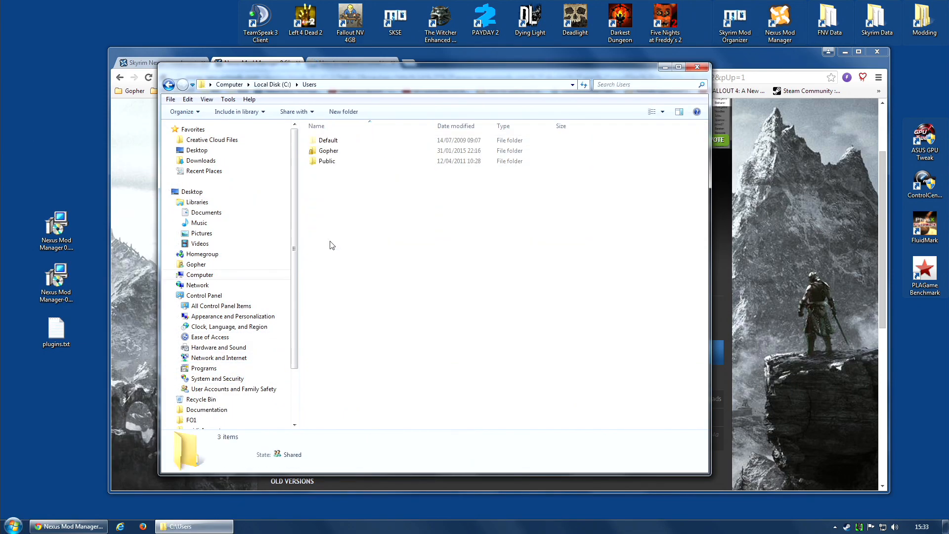
double_click(340, 154)
click(335, 164)
double_click(335, 163)
double_click(336, 143)
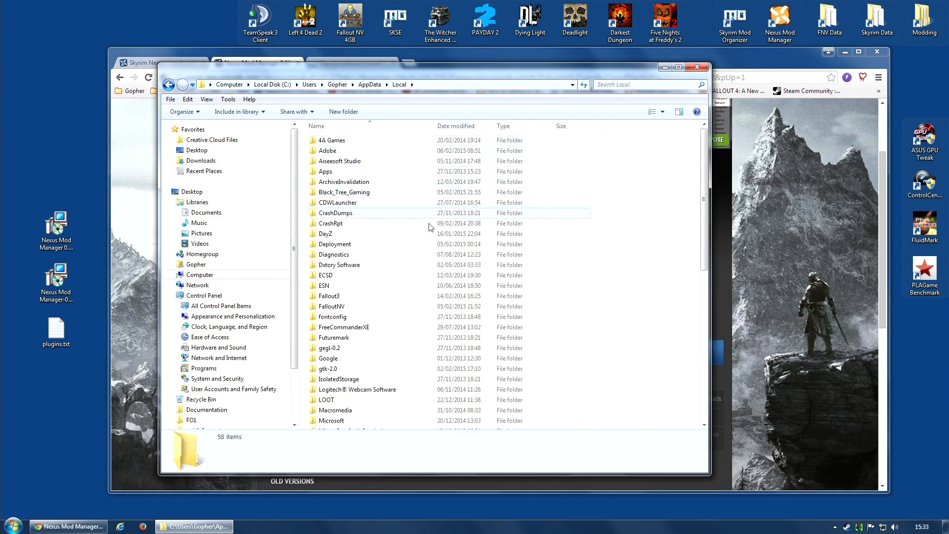
double_click(335, 307)
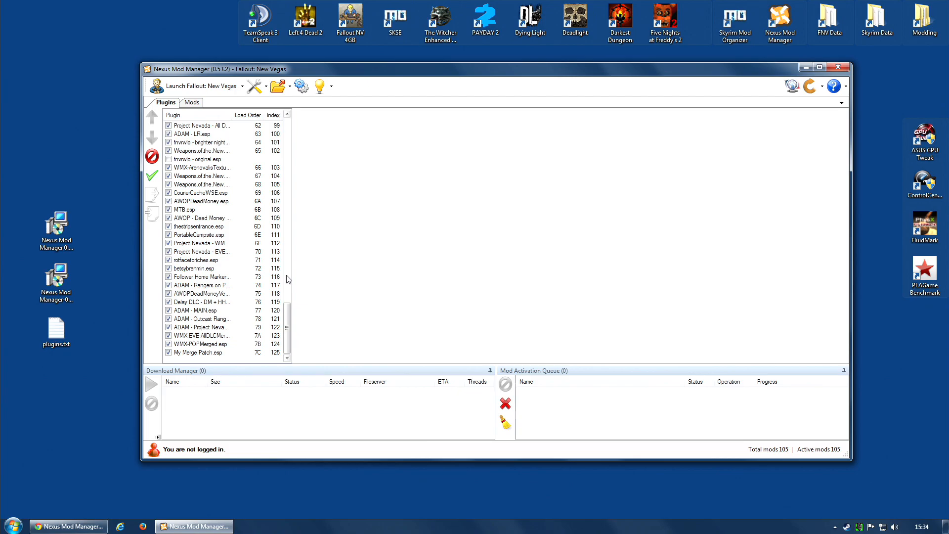
- Review the full plugin names and the installed mods list for Fallout: New Vegas, and close Nexus Mod Manager
drag(292, 295, 353, 293)
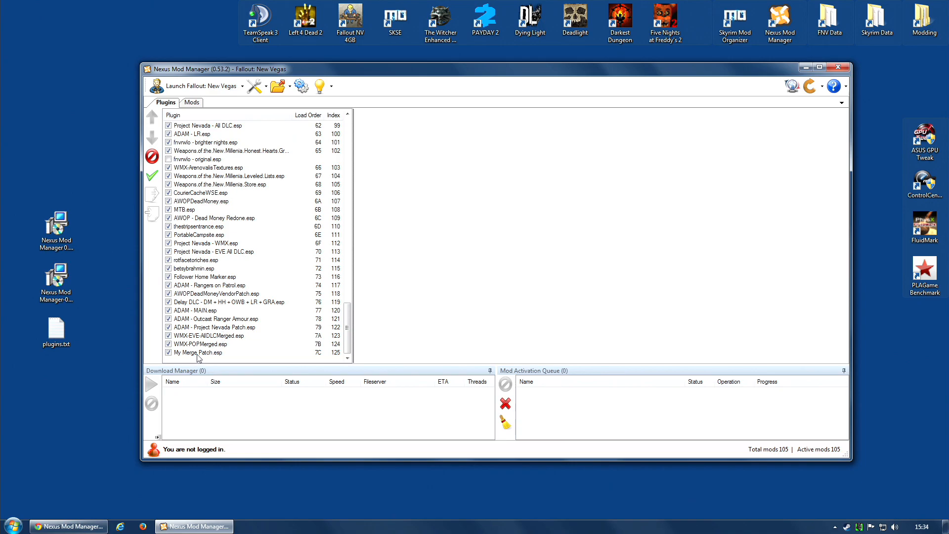
click(193, 102)
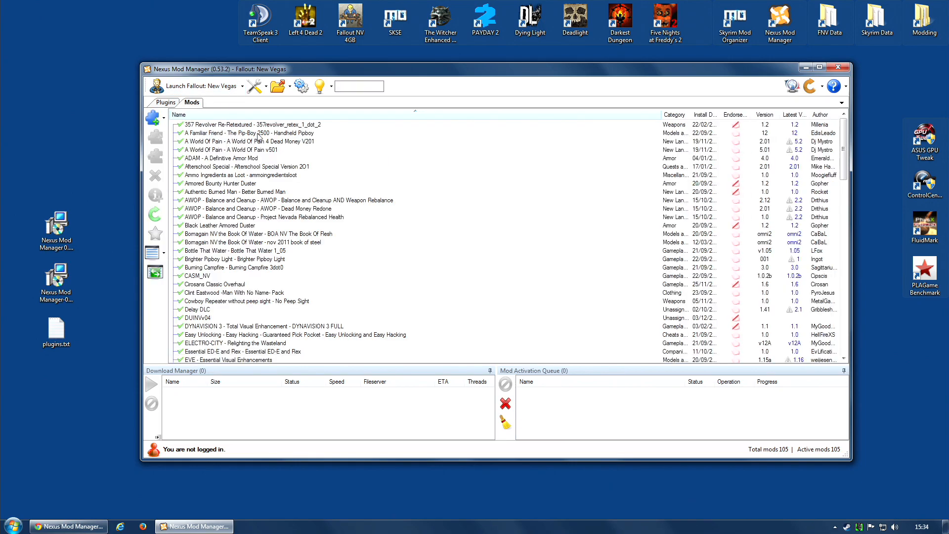
drag(842, 165, 868, 334)
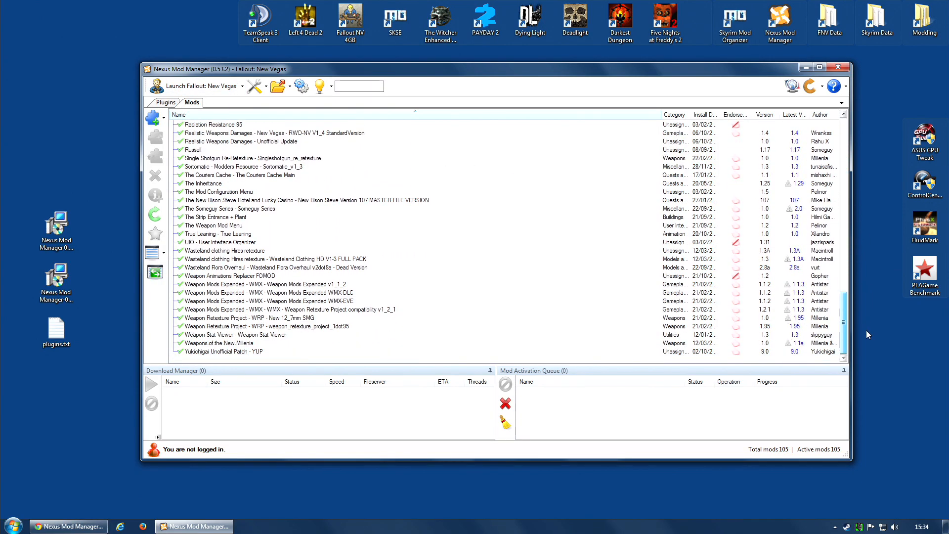
click(831, 66)
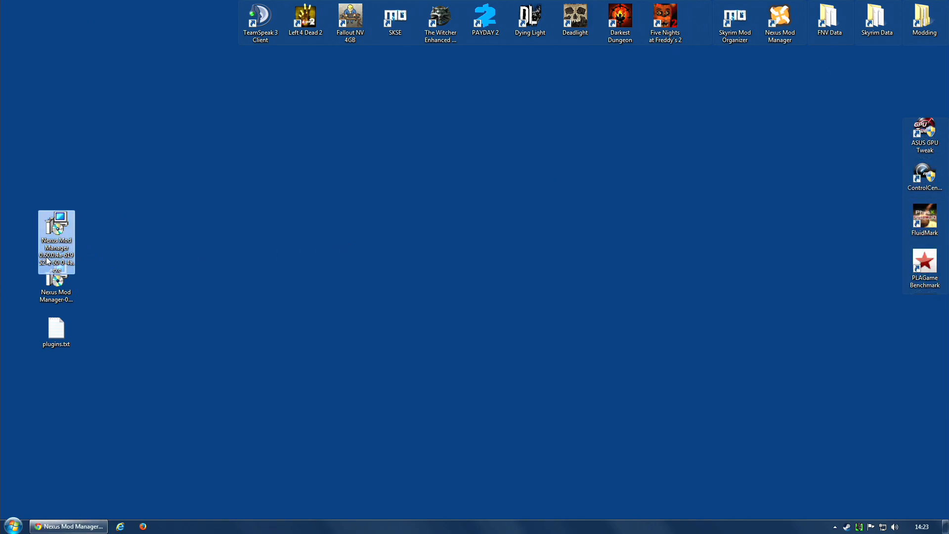
- Launch the Nexus Mod Manager 0.60.0.4a installer from the desktop and allow it to make changes to the computer
double_click(60, 229)
key(Return)
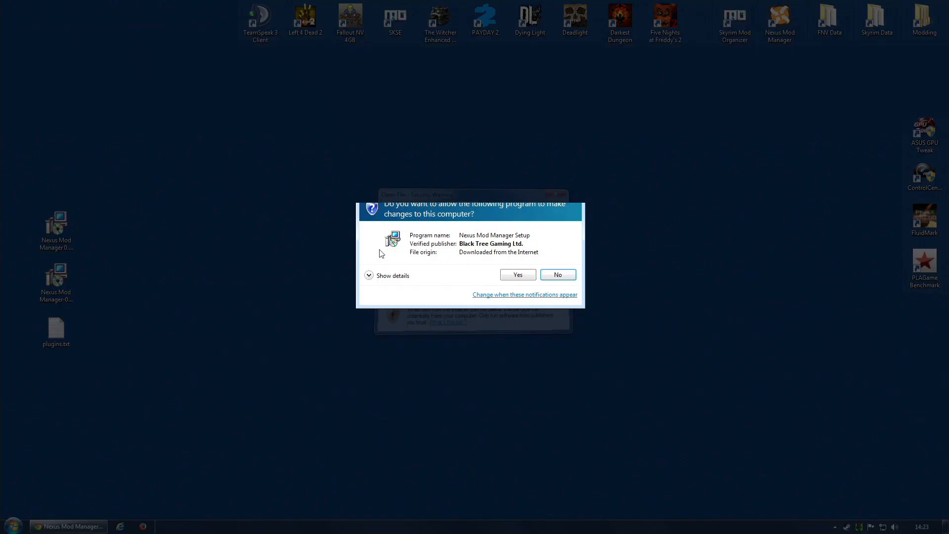
click(519, 275)
click(496, 286)
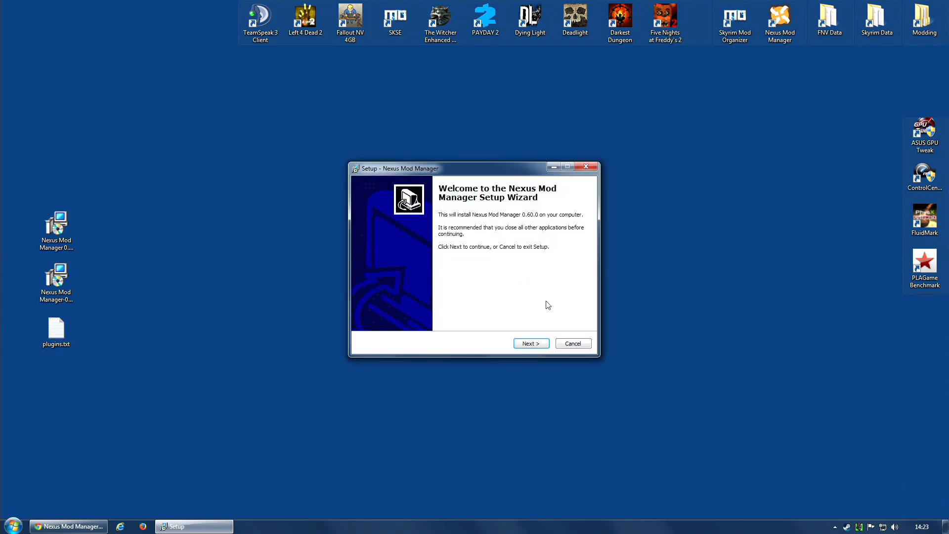
- Accept the licence agreement in the setup wizard and continue past the release notes
click(530, 344)
click(409, 313)
click(531, 344)
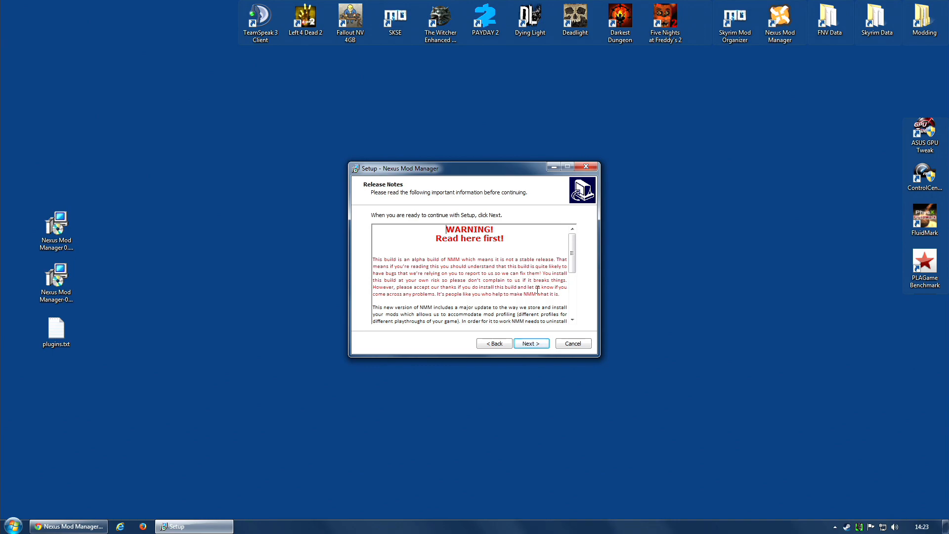
click(532, 343)
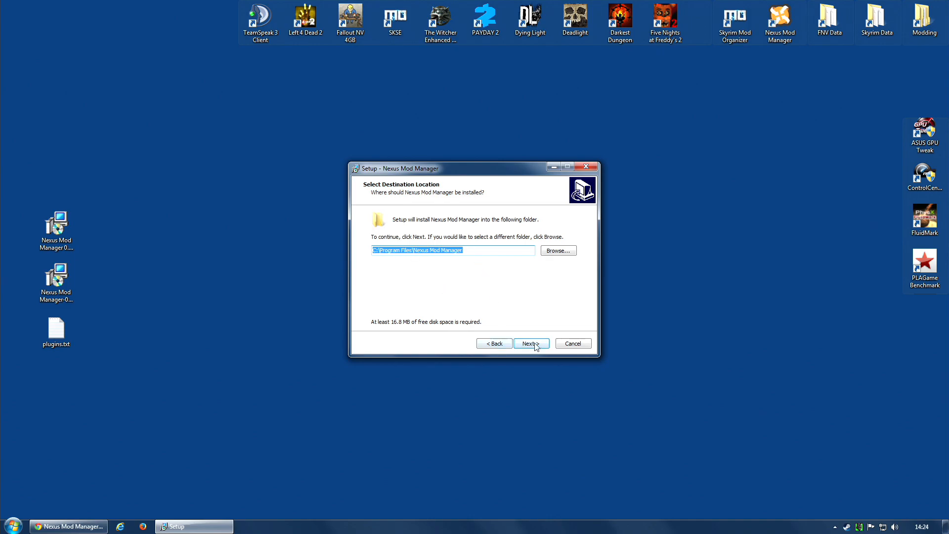
- Install into C:\Program Files\Nexus Mod Manager with the default shortcuts and file associations, and launch the program on finishing
click(534, 345)
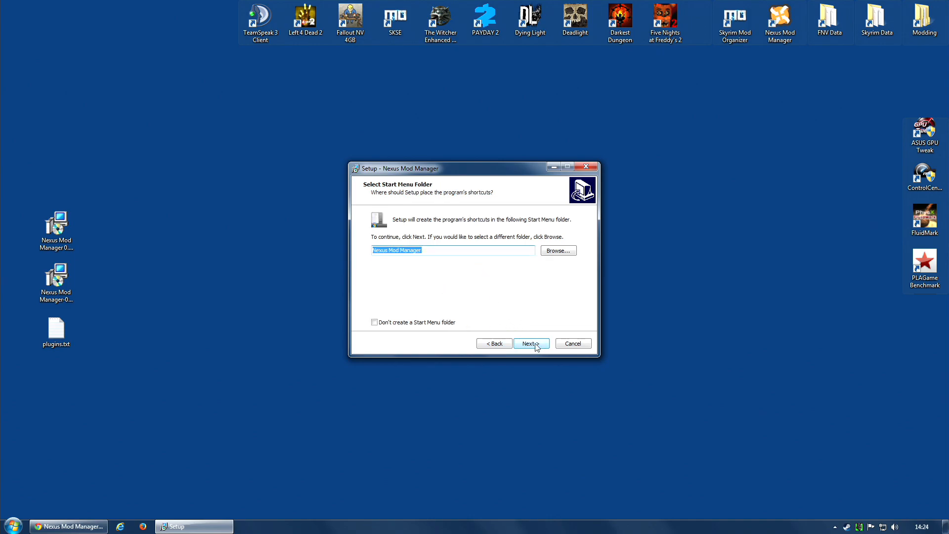
click(535, 346)
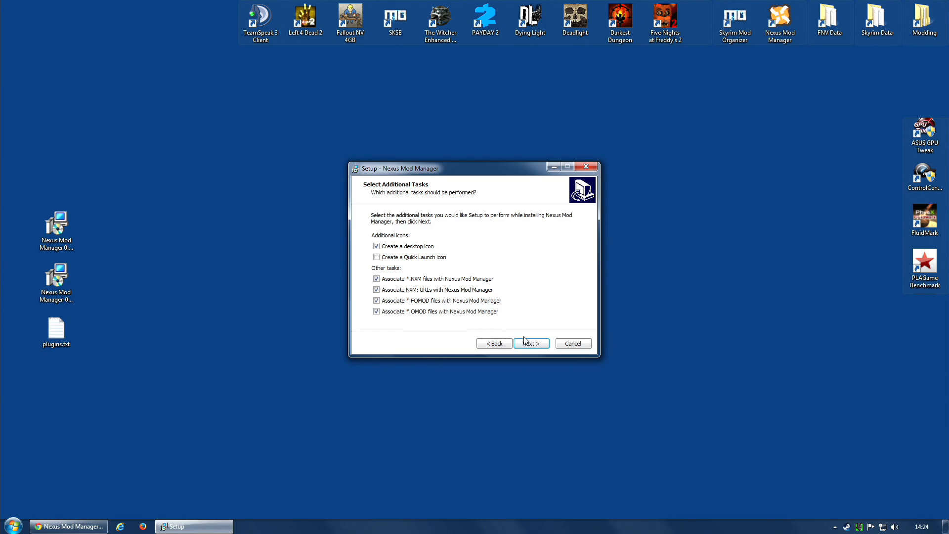
click(530, 343)
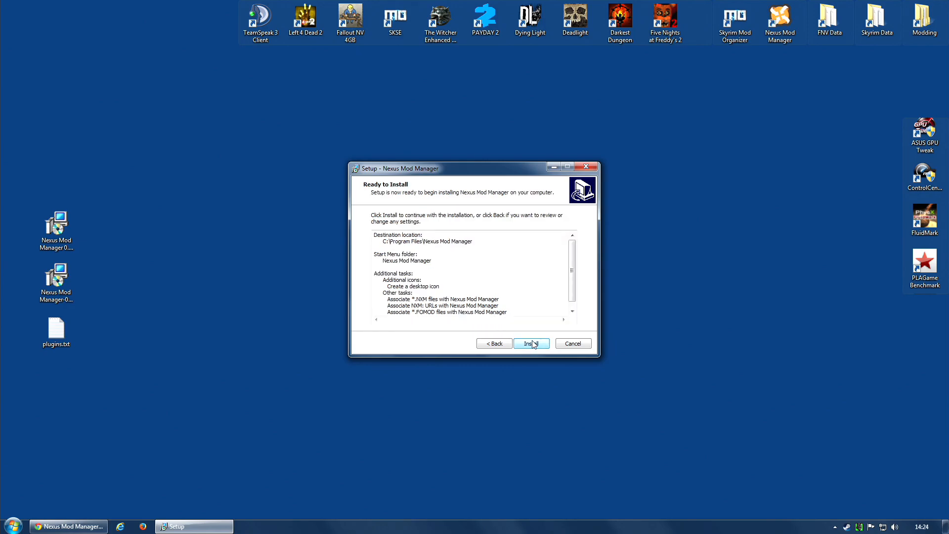
click(541, 345)
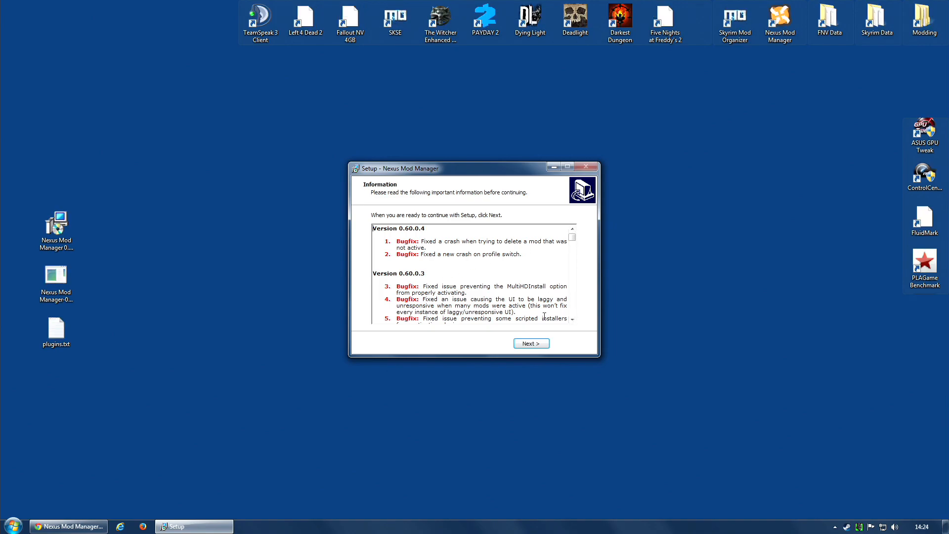
click(529, 344)
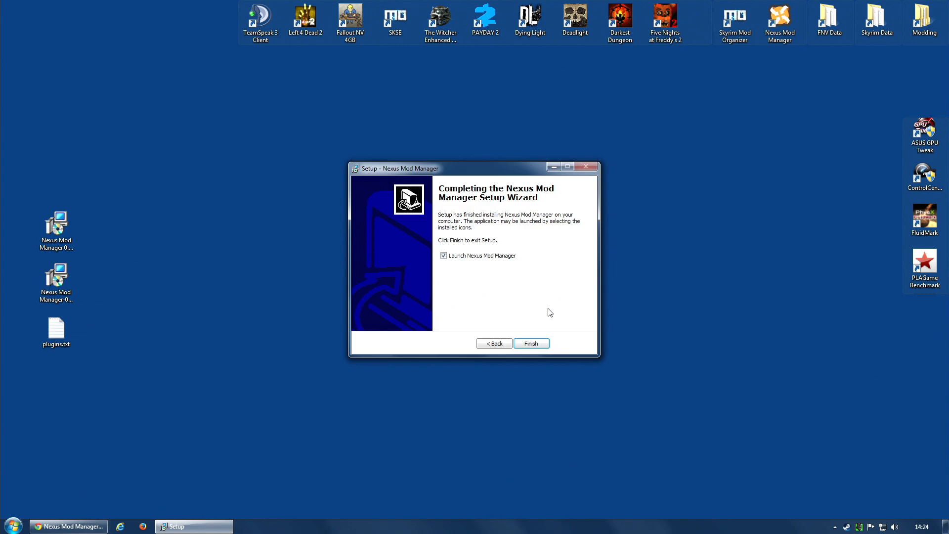
click(529, 342)
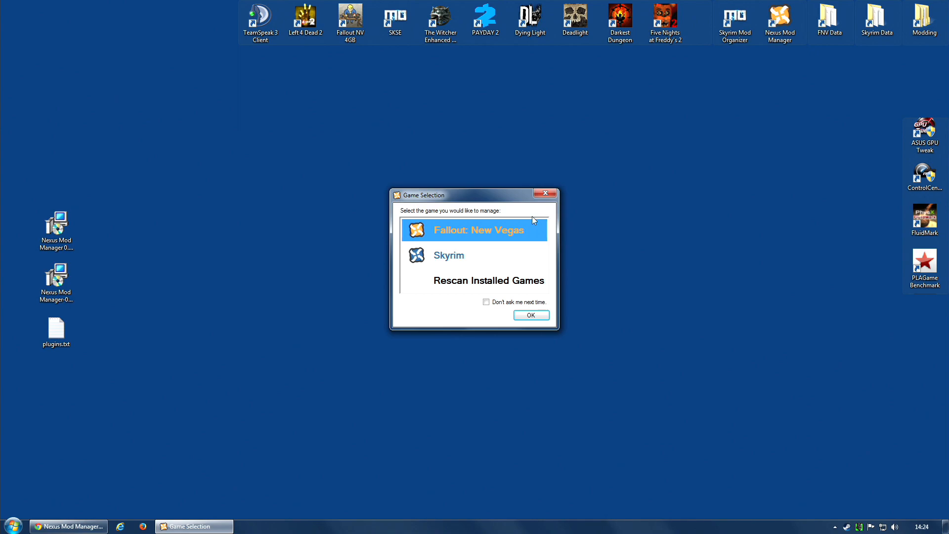
- Choose Fallout: New Vegas as the managed game and accept the proposed mod, install info and virtual install folders
click(531, 317)
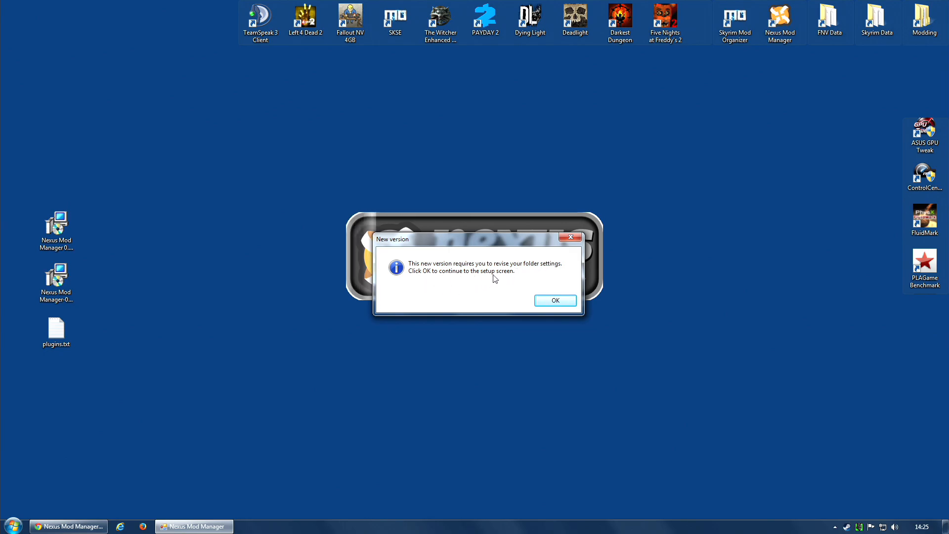
click(547, 302)
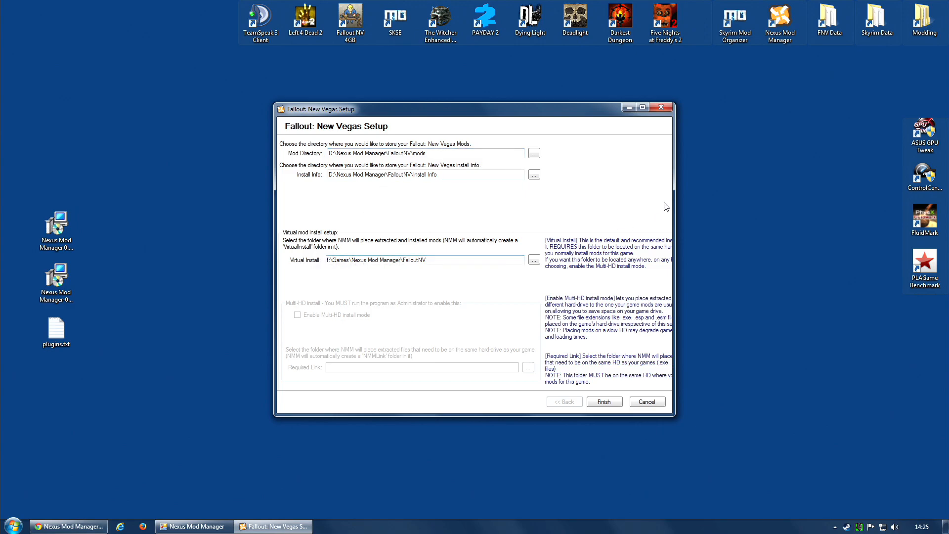
drag(673, 202, 741, 202)
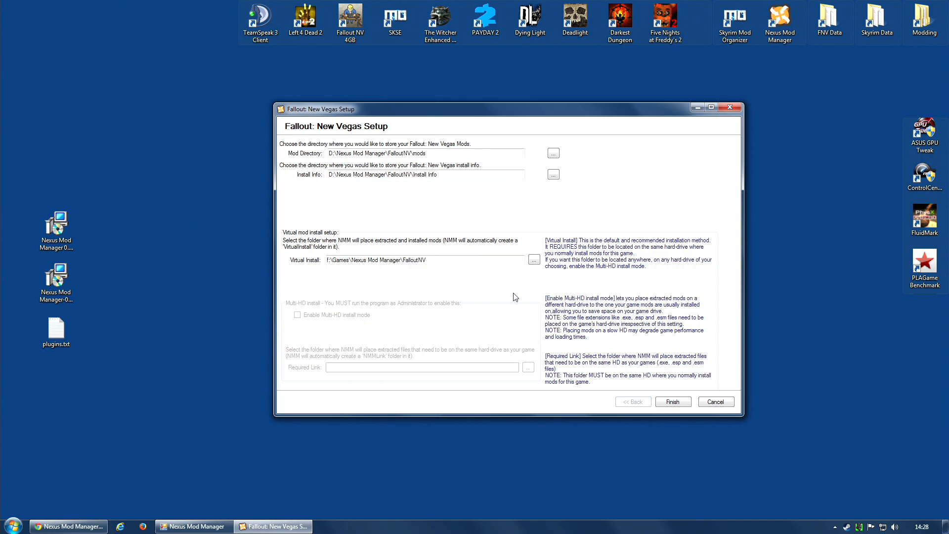
click(681, 402)
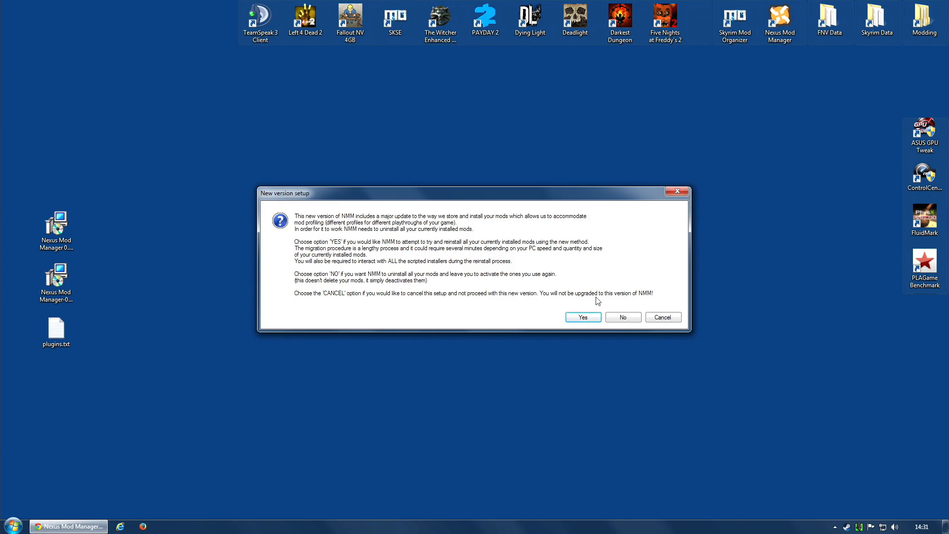
- Agree to migrate and reinstall all current mods, and install Project Nevada with all four modules enabled
click(582, 317)
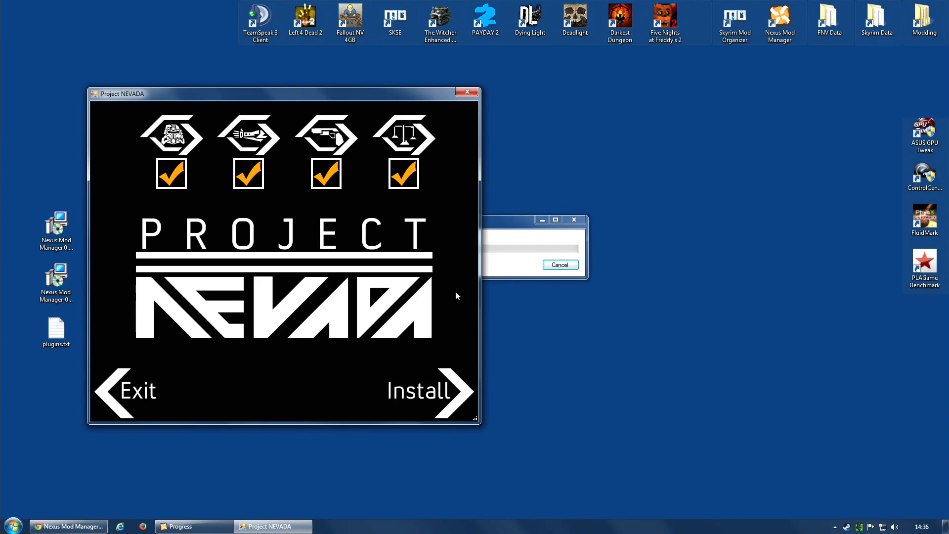
click(422, 389)
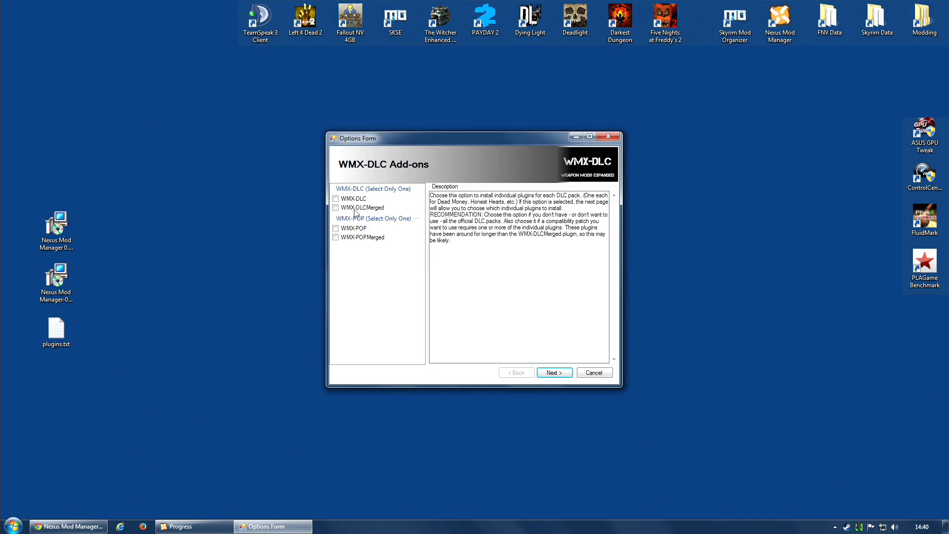
- Select the WMX-DLCMerged and WMX-POPMerged plugins for the WMX-DLC add-ons
click(336, 209)
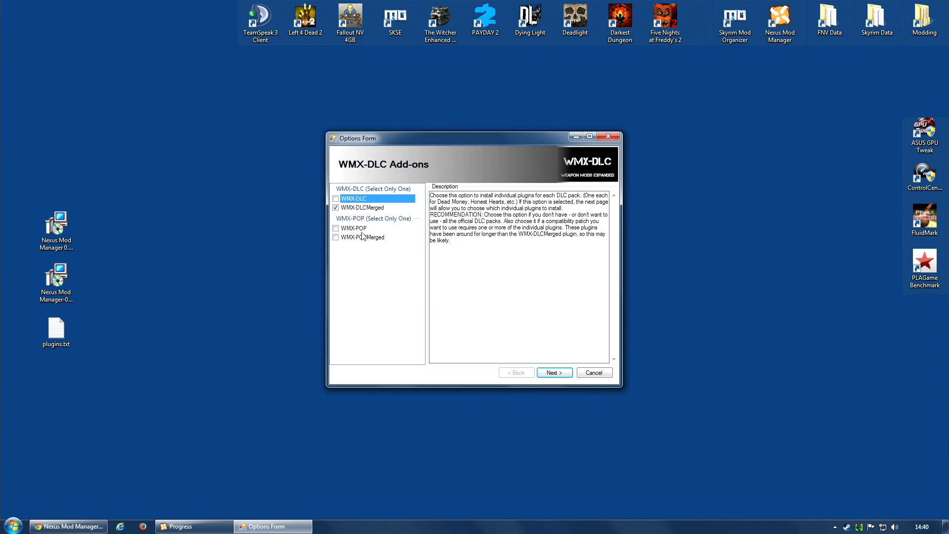
click(336, 238)
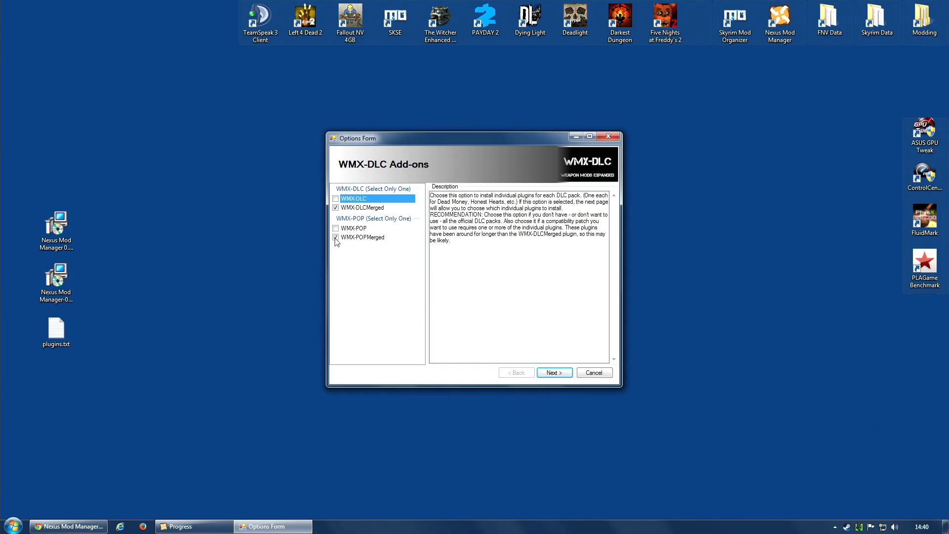
click(365, 239)
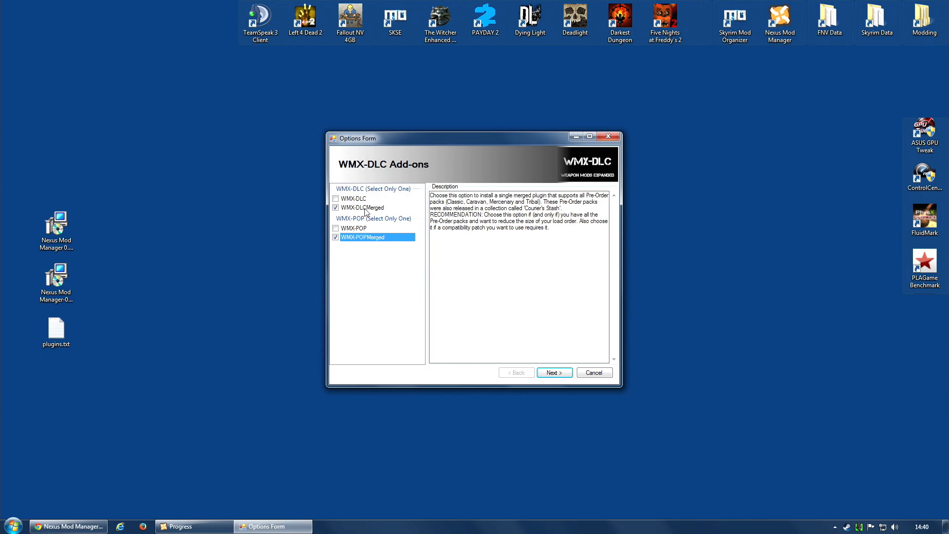
- Open the plugins.txt file from the desktop in Notepad++ and place its window over the installer
click(53, 334)
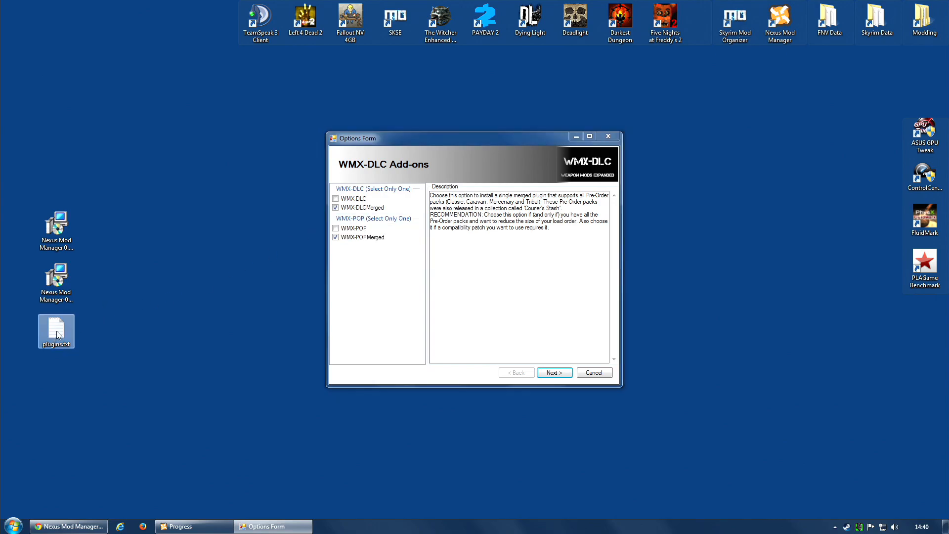
right_click(60, 335)
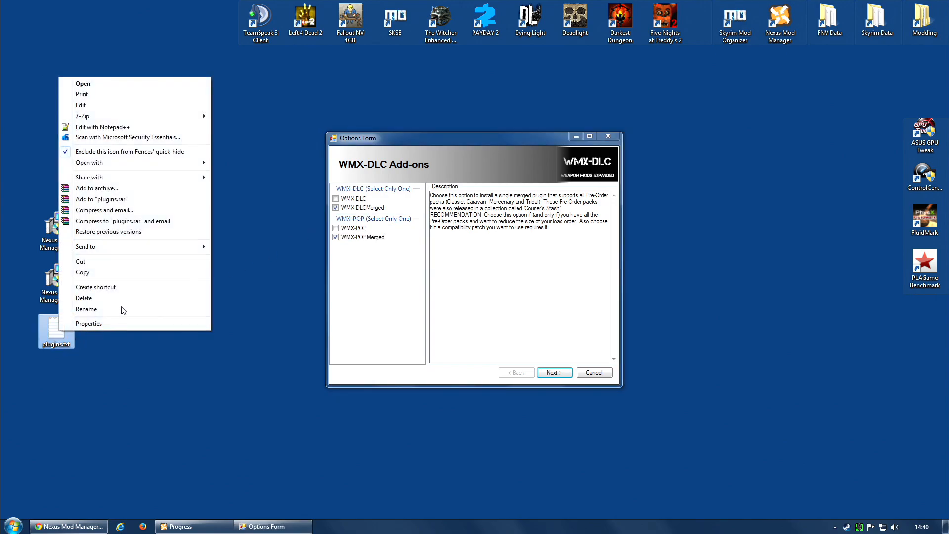
click(126, 127)
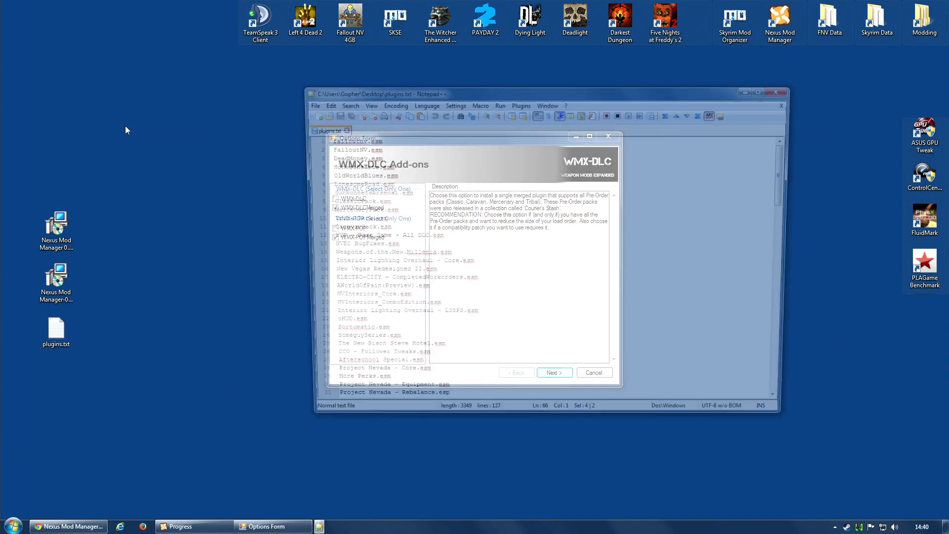
drag(525, 97, 509, 153)
- Search plugins.txt for every "WMX" entry to check which WMX plugins were used, and minimise the file's window
key(ctrl+f)
text(WMX)
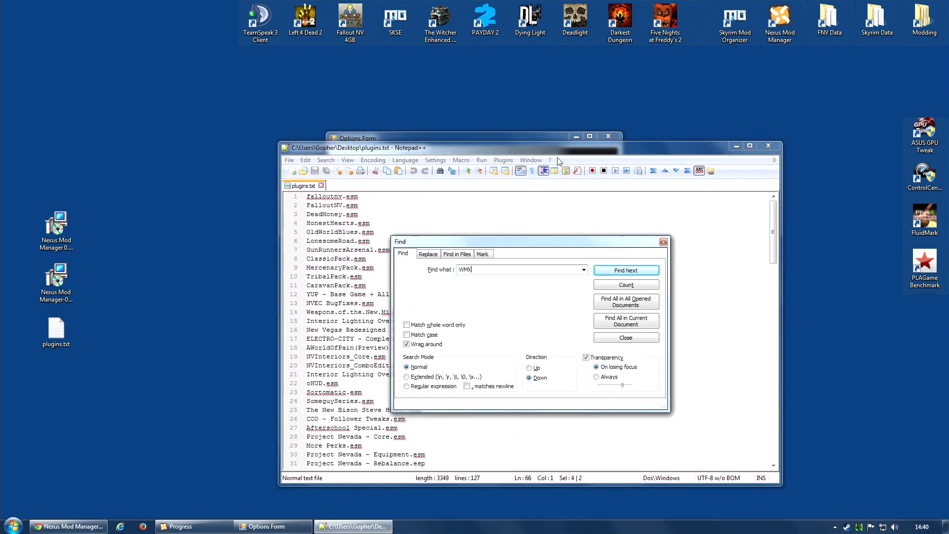
click(625, 272)
drag(619, 243, 275, 114)
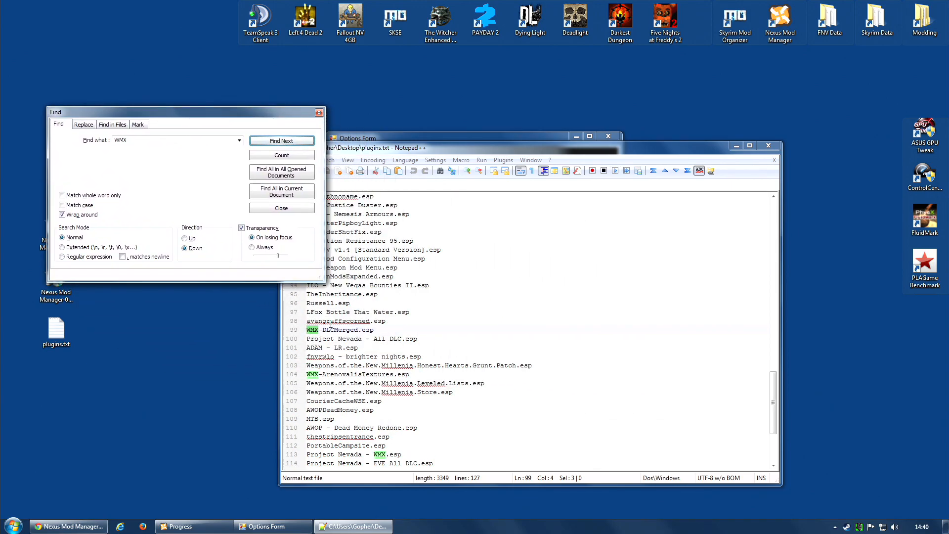
click(282, 143)
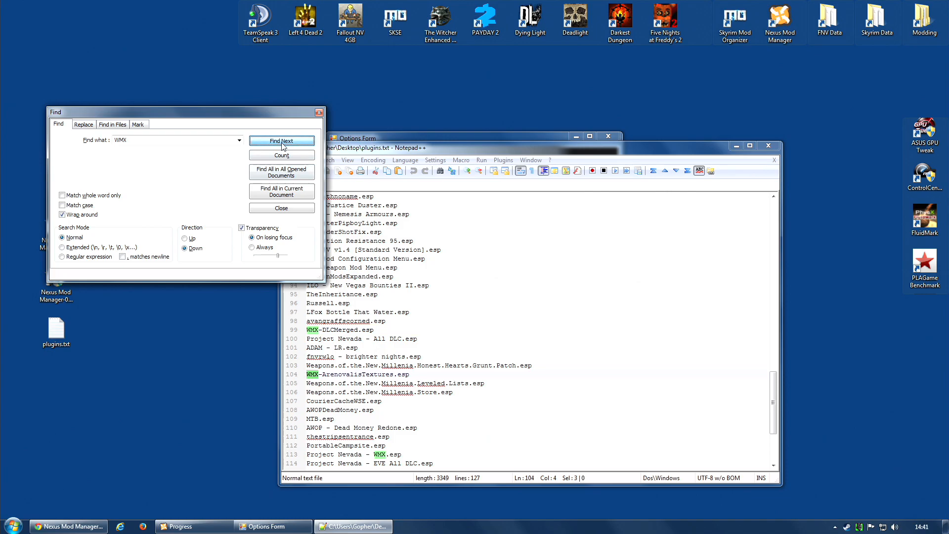
click(282, 143)
click(283, 143)
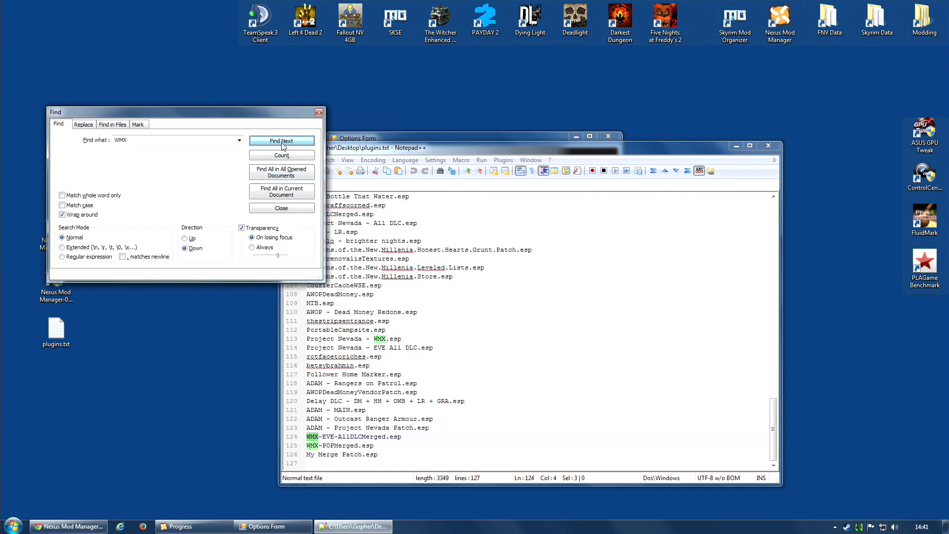
click(282, 143)
click(318, 113)
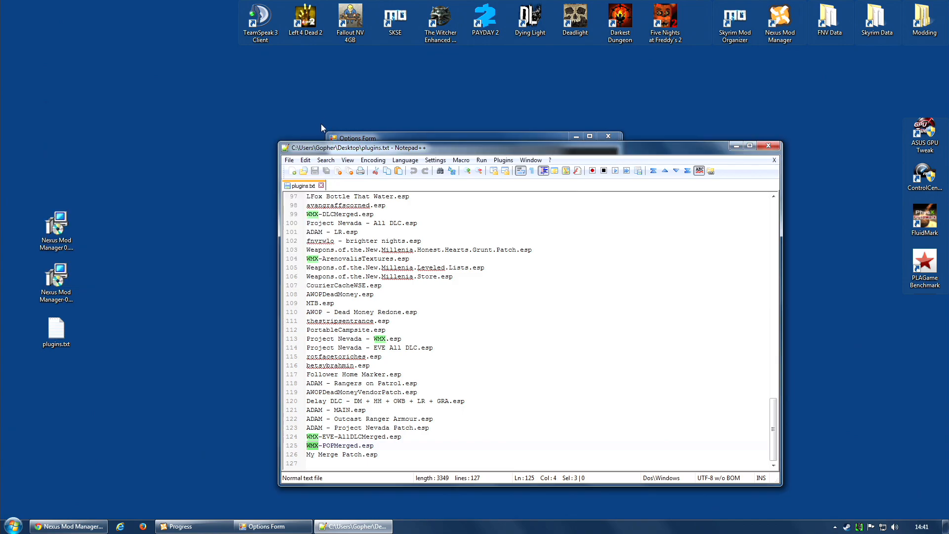
click(736, 146)
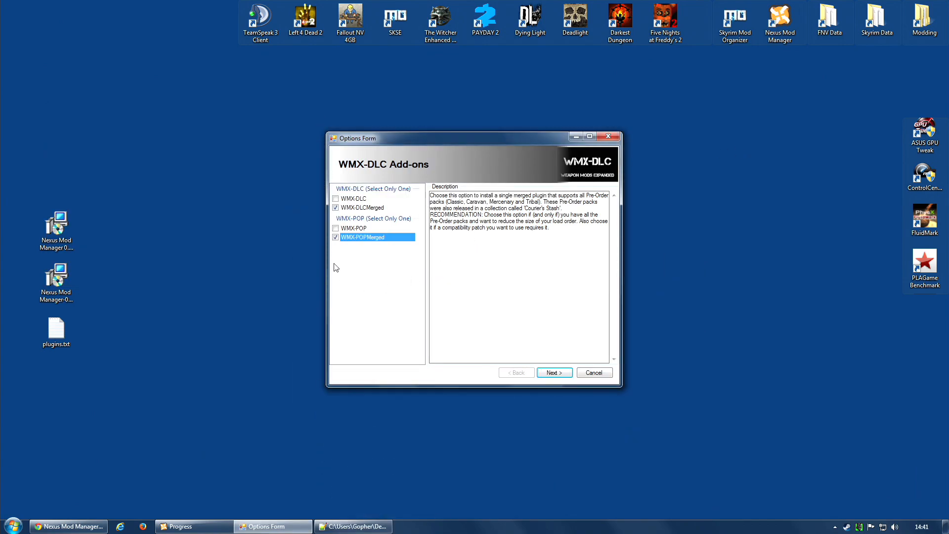
- Confirm the WMX add-on choices and cancel the Flashlight NVSE installation
click(548, 373)
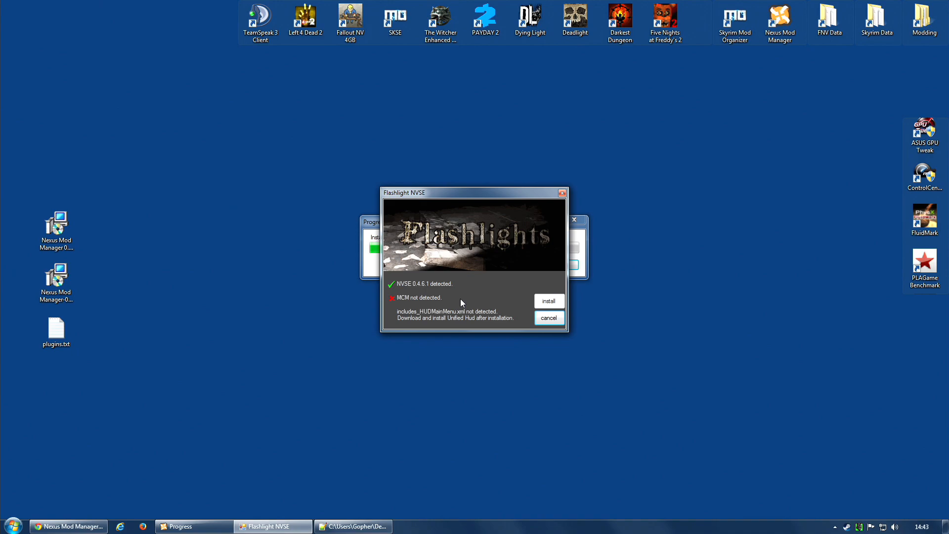
click(548, 318)
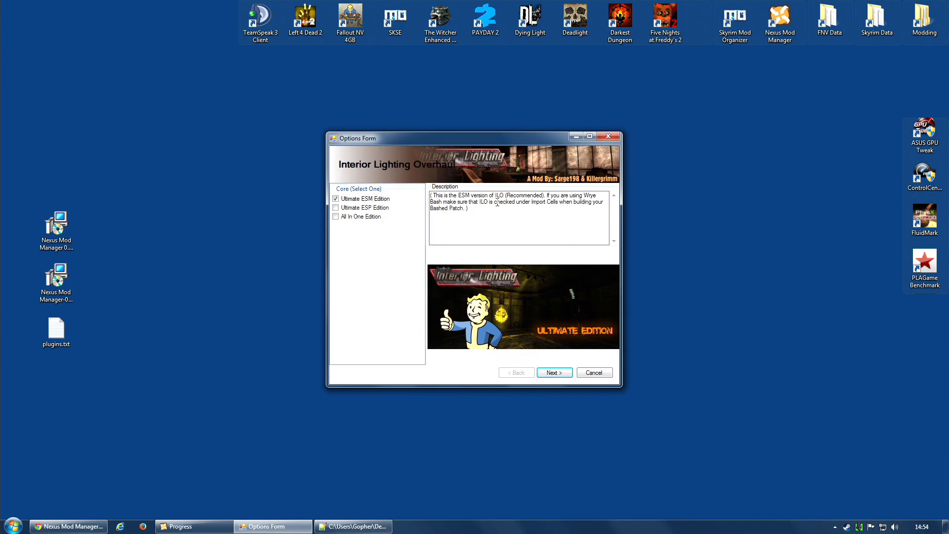
- For Interior Lighting Overhaul, keep the Ultimate ESM Edition and the Lucky 38 Suite extra, but deselect GS Shack
click(545, 374)
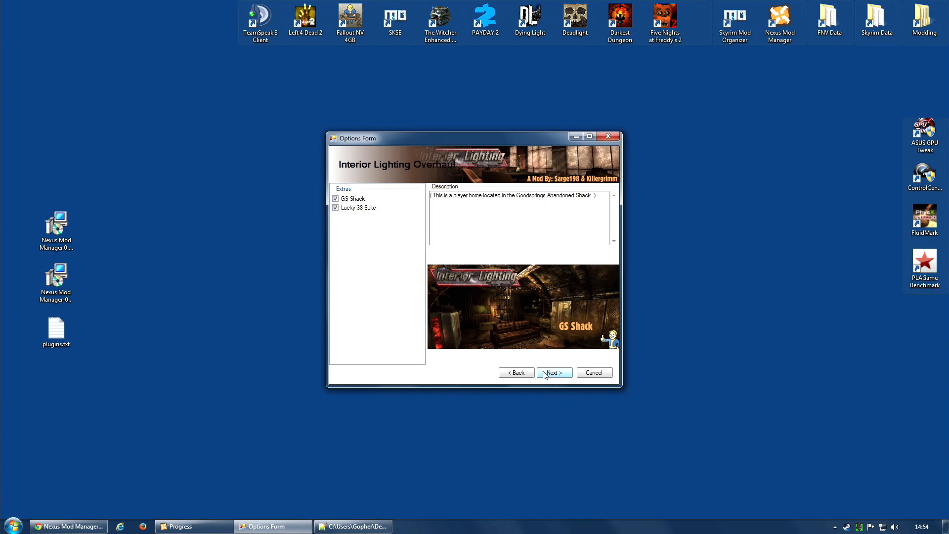
click(337, 199)
click(527, 300)
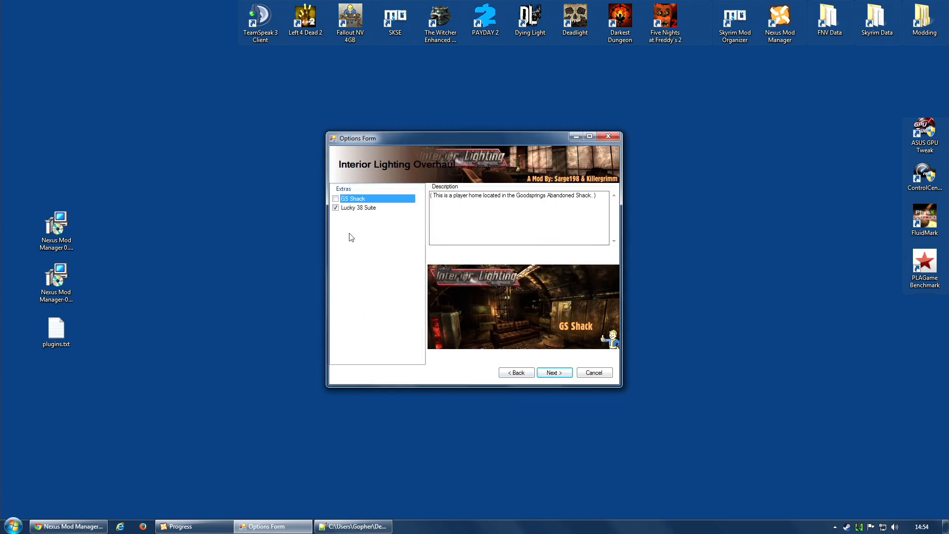
click(360, 208)
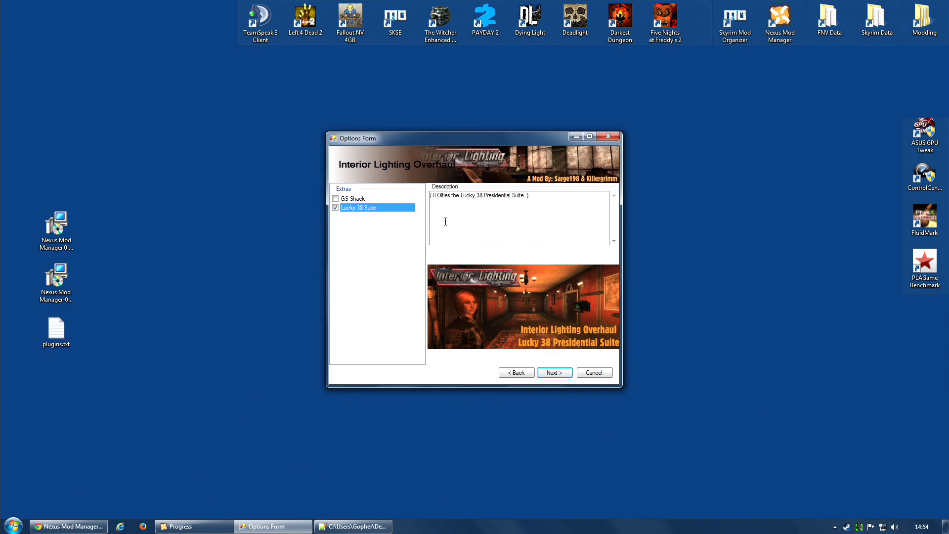
click(556, 372)
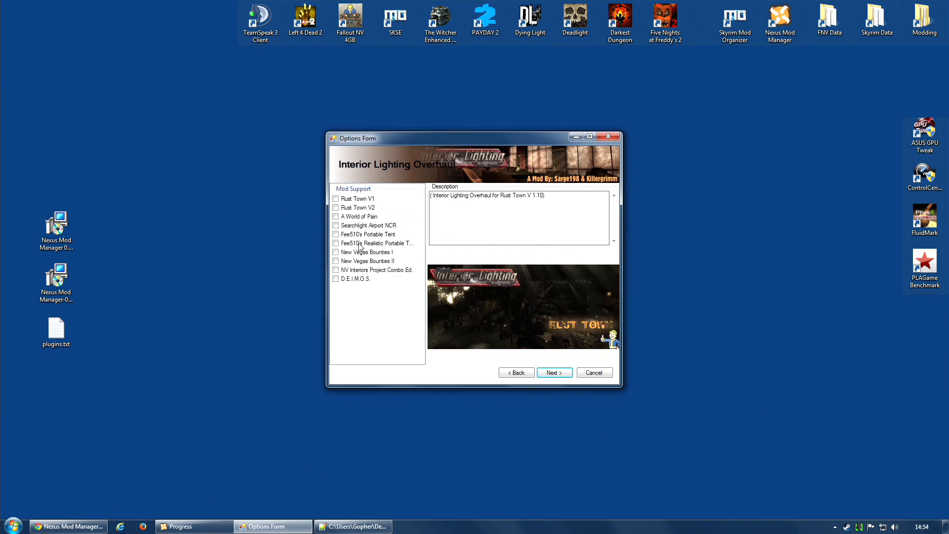
- Enable mod support for A World of Pain, New Vegas Bounties I and II, and NV Interiors Project Combo Ed., accepting the compatibility warnings
click(336, 216)
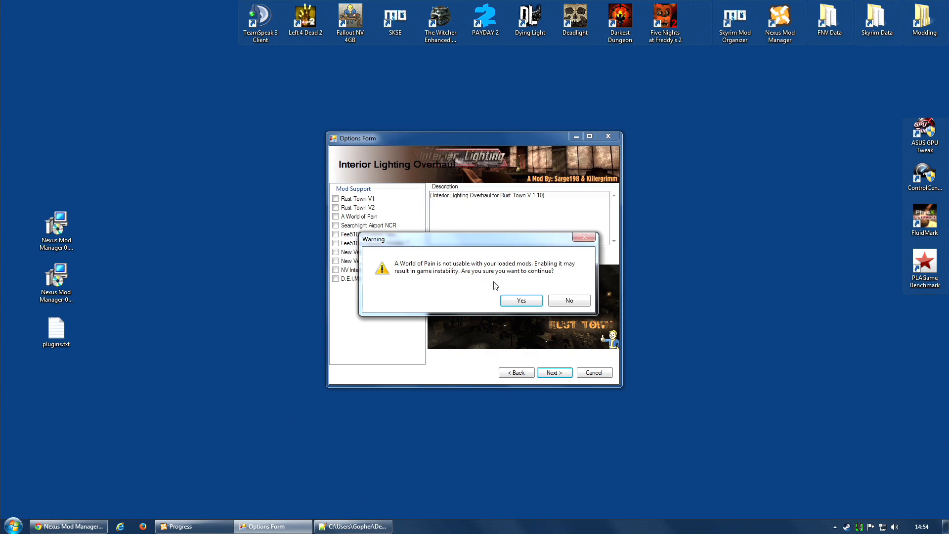
click(522, 301)
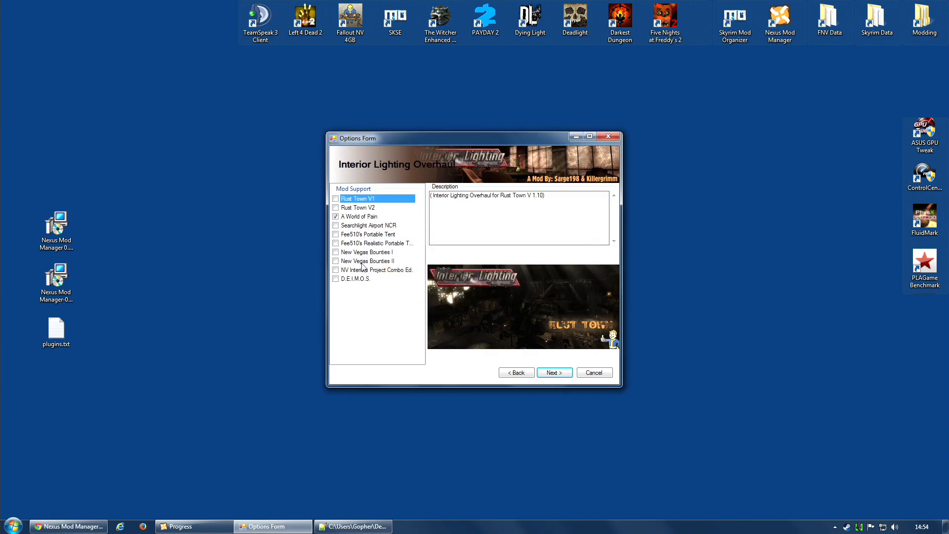
click(336, 252)
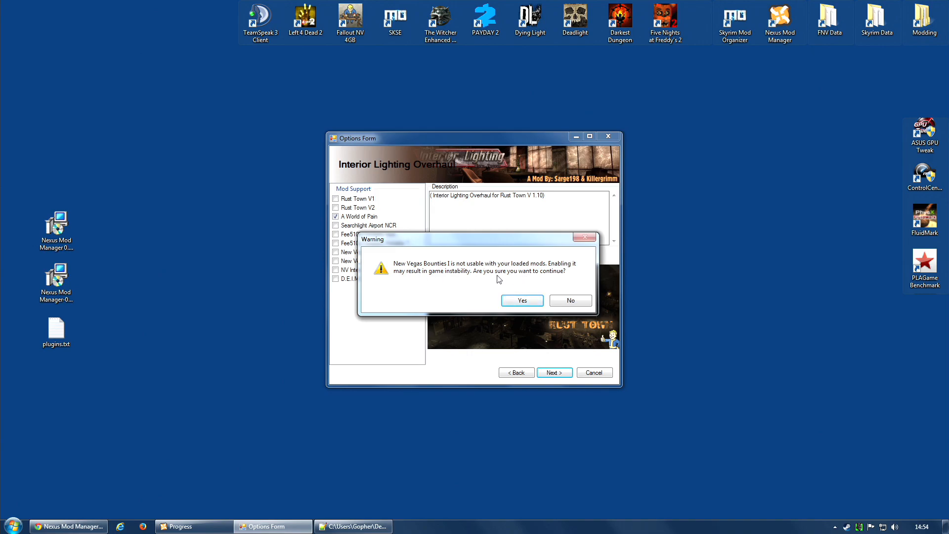
click(522, 300)
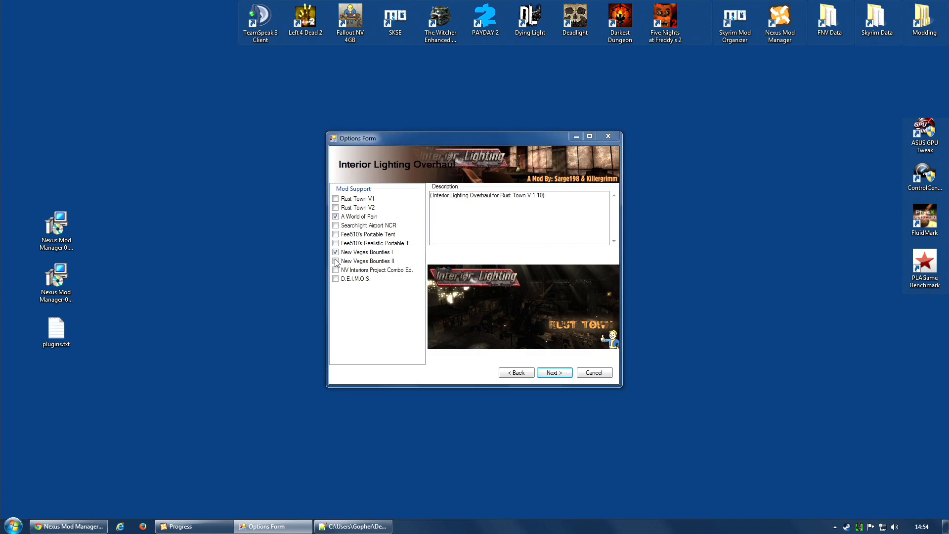
click(508, 300)
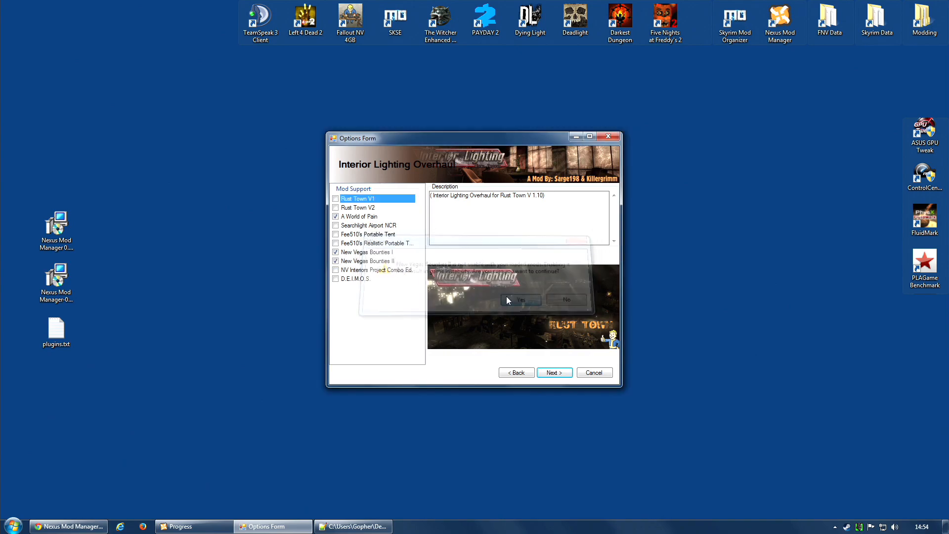
click(335, 271)
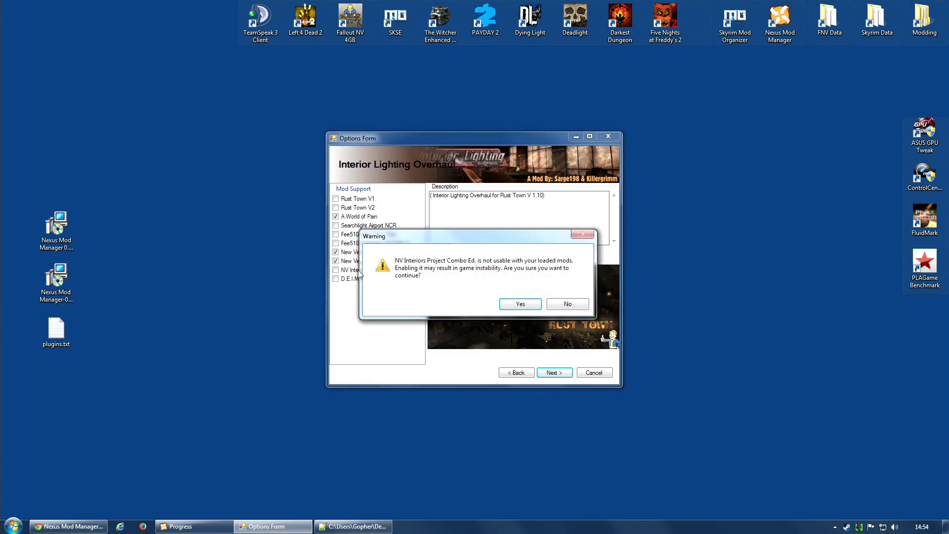
click(513, 304)
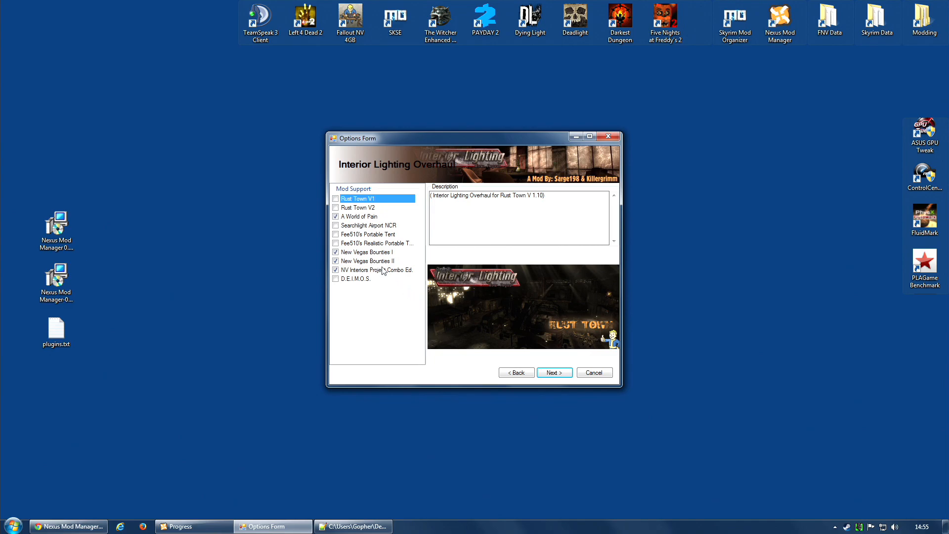
click(550, 373)
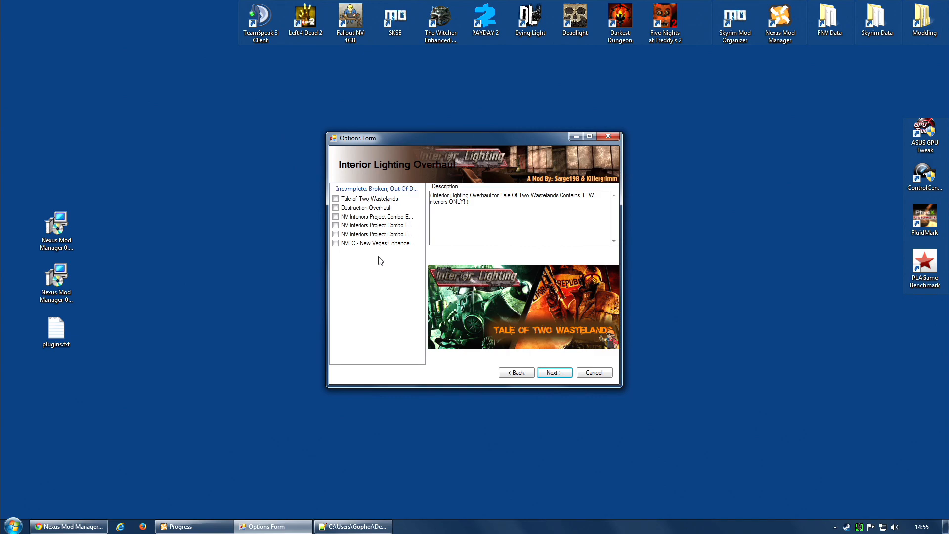
- Leave the outdated files, PipBoy Light and compatibility patches unselected and finish installing Interior Lighting Overhaul
click(551, 377)
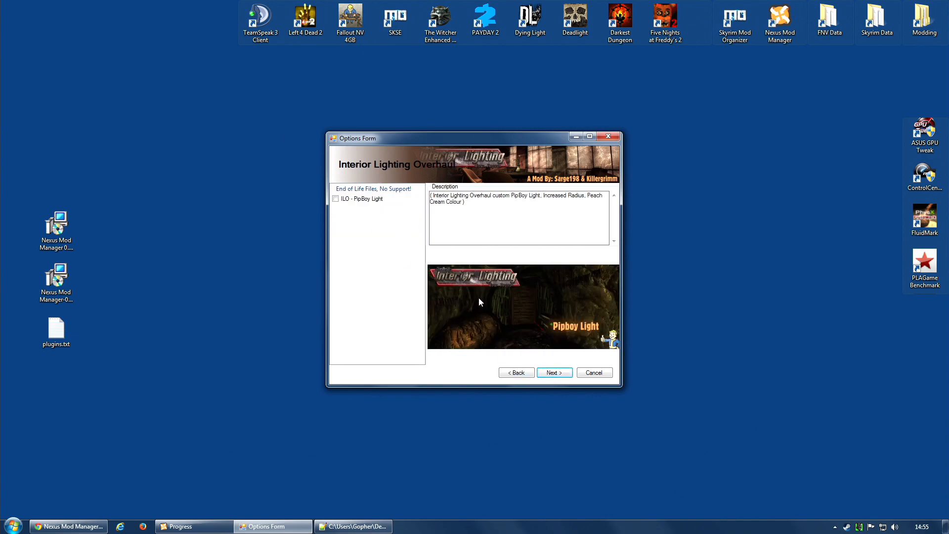
click(554, 375)
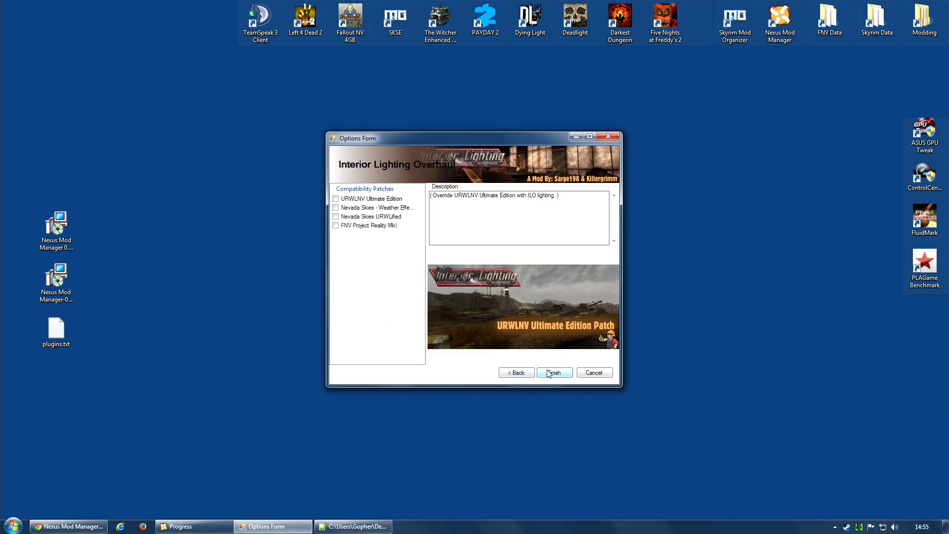
click(552, 373)
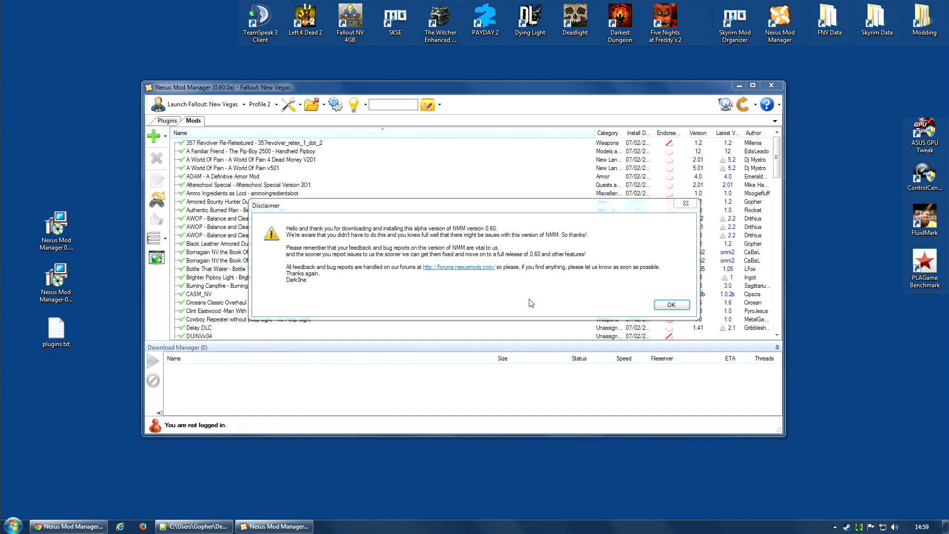
- Dismiss the alpha disclaimer and check the mod list entries for FlashlightNVSE, Project Nevada - EVE Support and Project Nevada - WMX Support
click(665, 305)
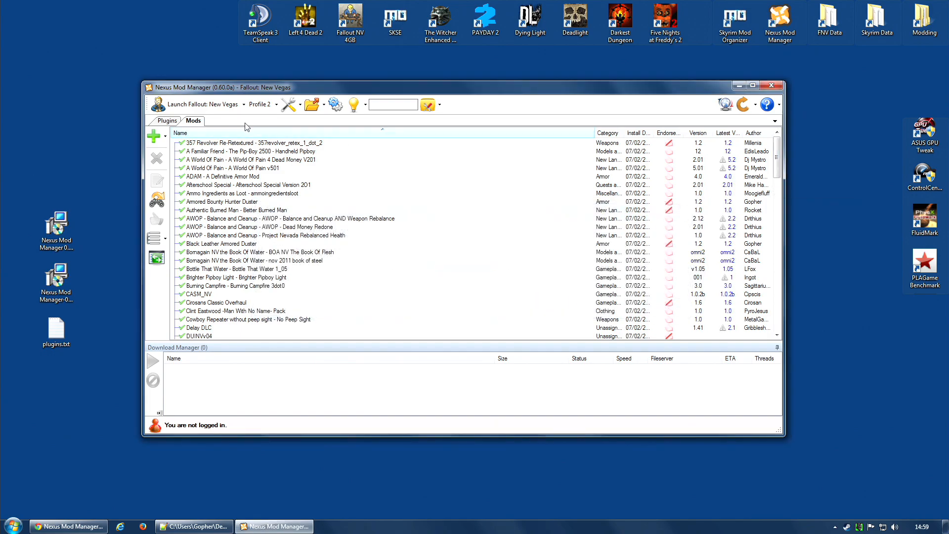
drag(778, 151, 782, 179)
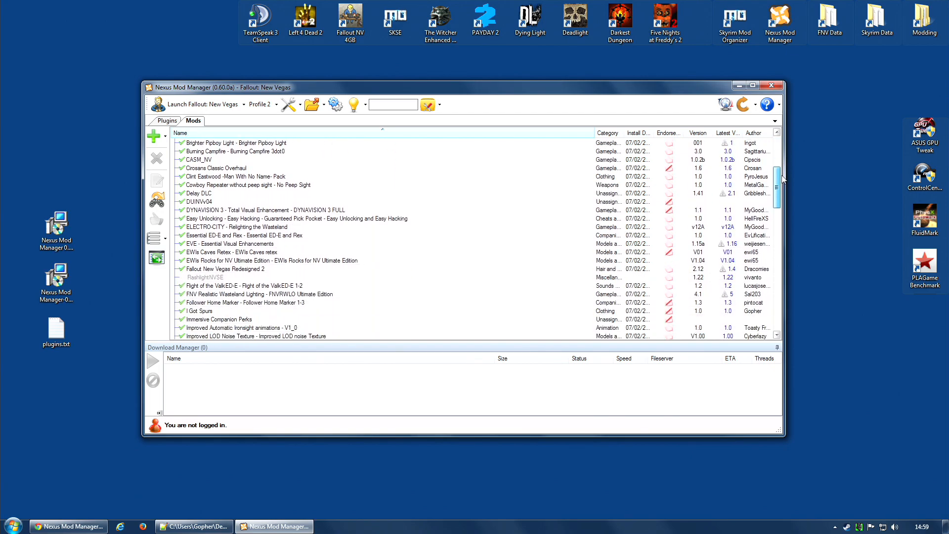
scroll(783, 179, down, 1)
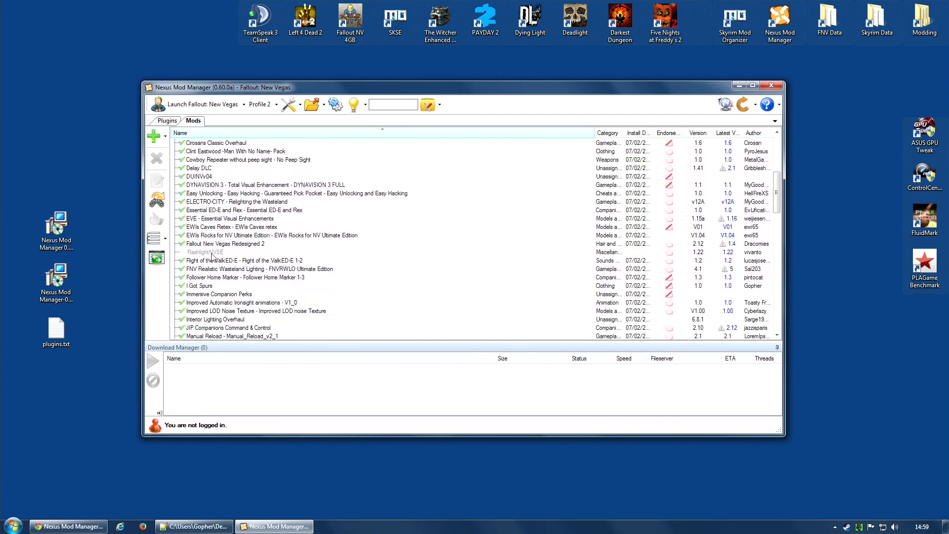
click(212, 253)
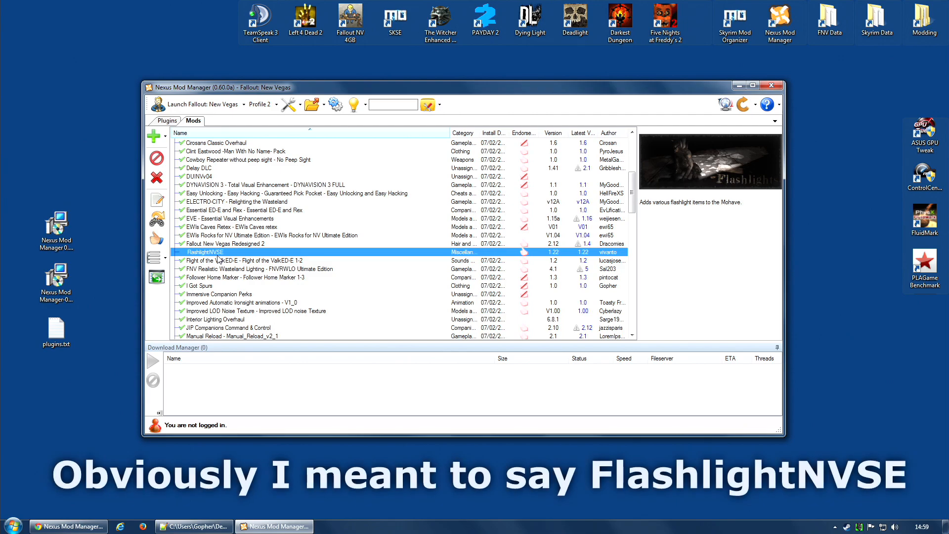
drag(635, 193, 644, 265)
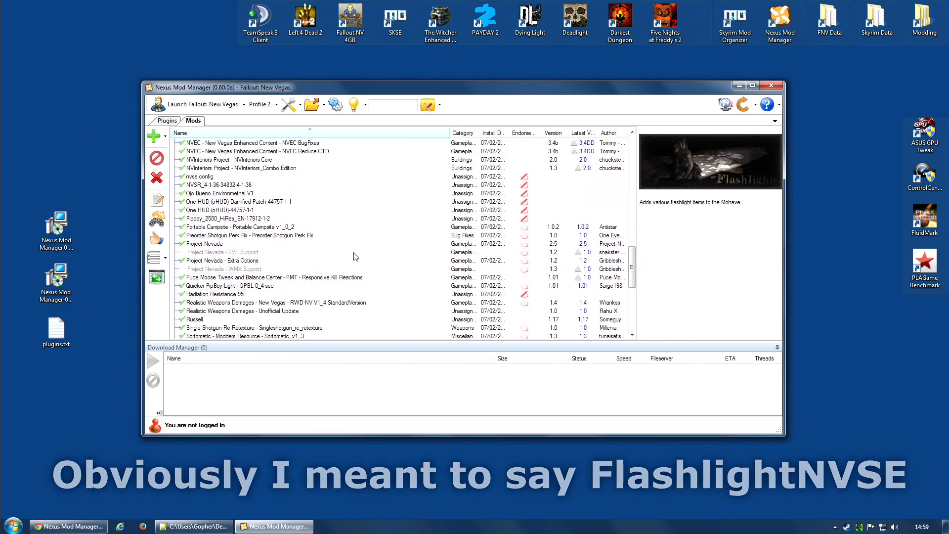
click(213, 254)
click(245, 270)
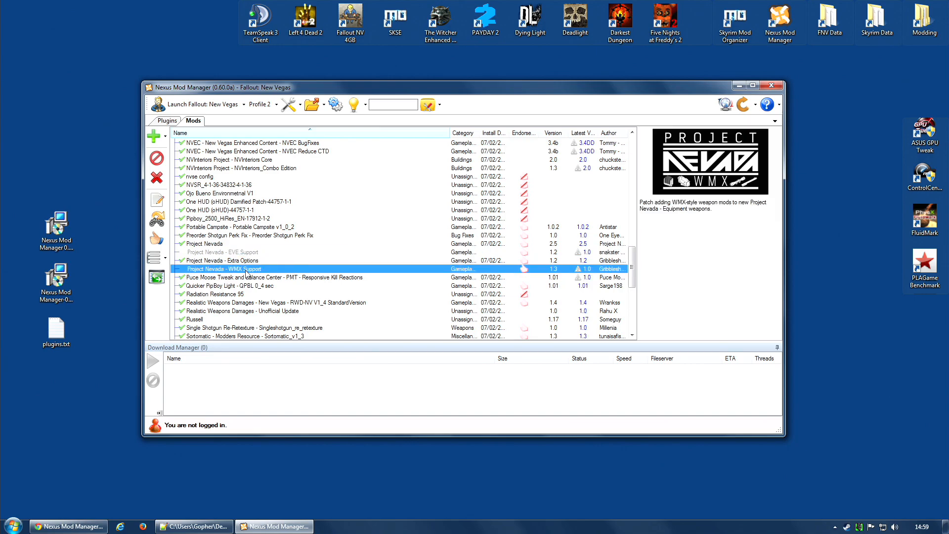
- Show the plugin list, widen it to fit the full plugin names, and move and enlarge the window to fit more rows
drag(634, 266, 639, 208)
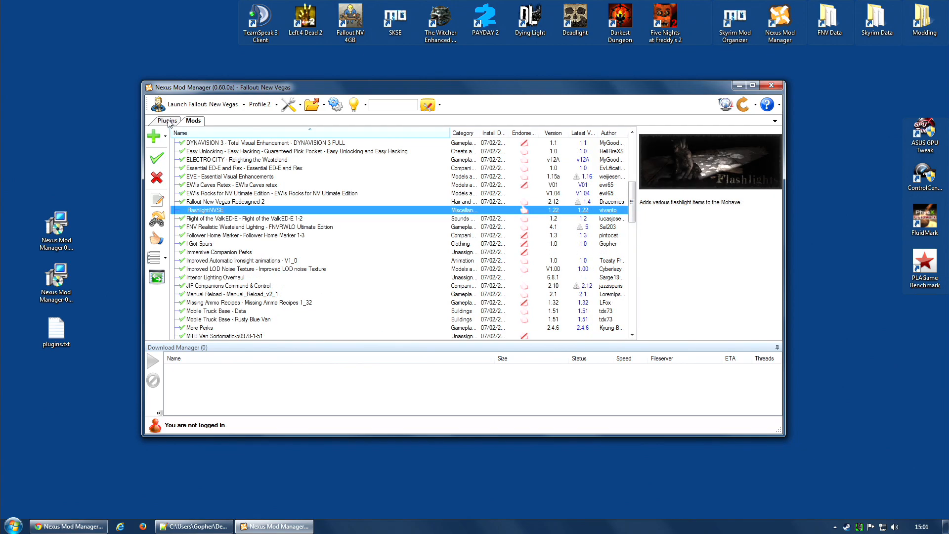
click(169, 121)
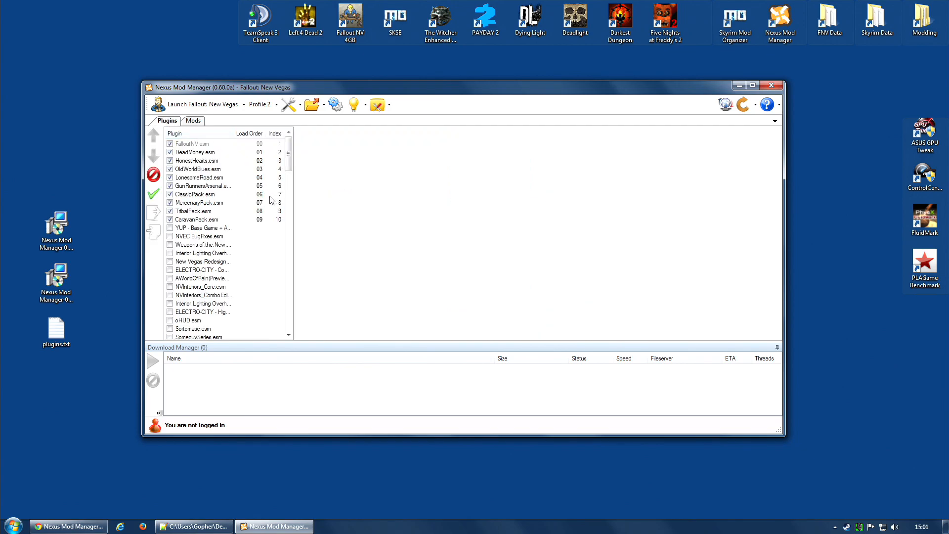
mouse_move(288, 156)
mouse_down()
mouse_move(303, 226)
mouse_move(302, 325)
mouse_move(299, 156)
mouse_up()
drag(295, 186, 364, 192)
drag(405, 92, 407, 66)
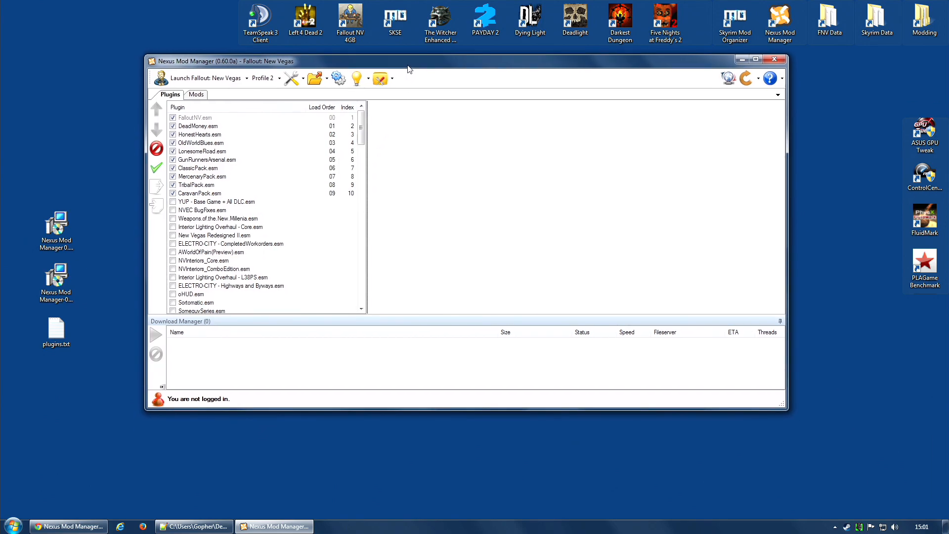
drag(393, 411, 408, 509)
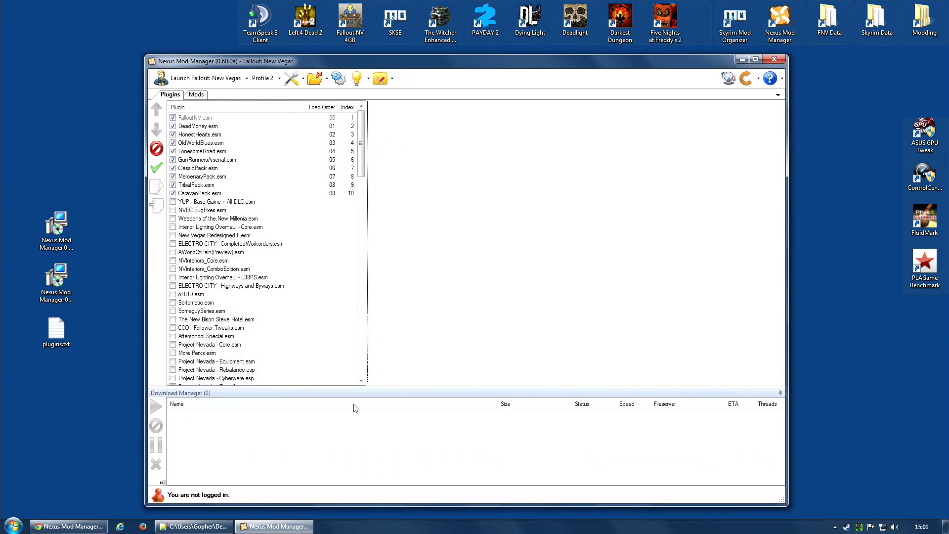
- Enable YUP - Base Game + All DLC, NVEC BugFixes, Weapons.of.the.New.Millenia, Interior Lighting Overhaul - Core and New Vegas Redesigned II
click(173, 202)
click(173, 211)
click(173, 219)
click(173, 227)
click(173, 235)
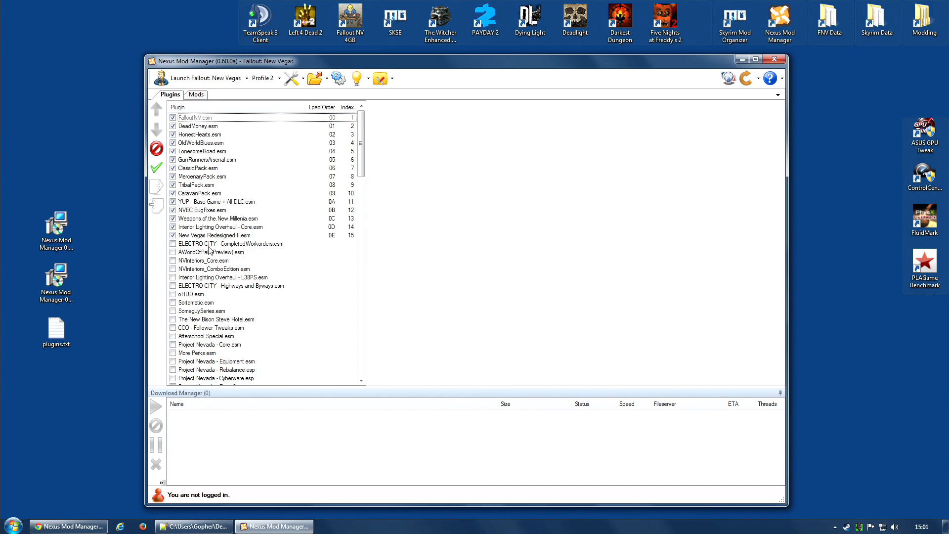
- Enable the plugins from ELECTRO-CITY - CompletedWorkorders.esm through Sortomatic.esm, leaving out ELECTRO-CITY - Highways and Byways.esm
click(173, 243)
click(173, 252)
click(173, 260)
click(173, 268)
click(173, 277)
click(173, 294)
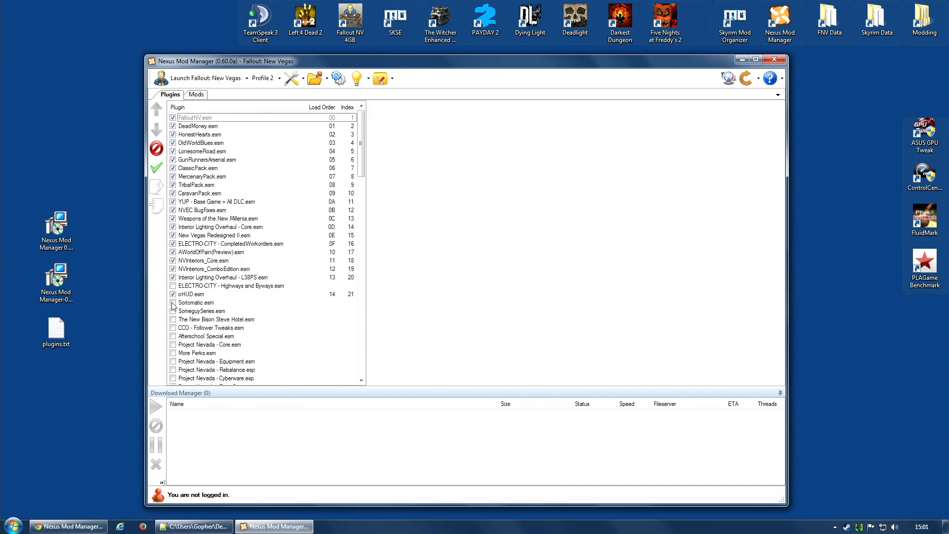
click(229, 288)
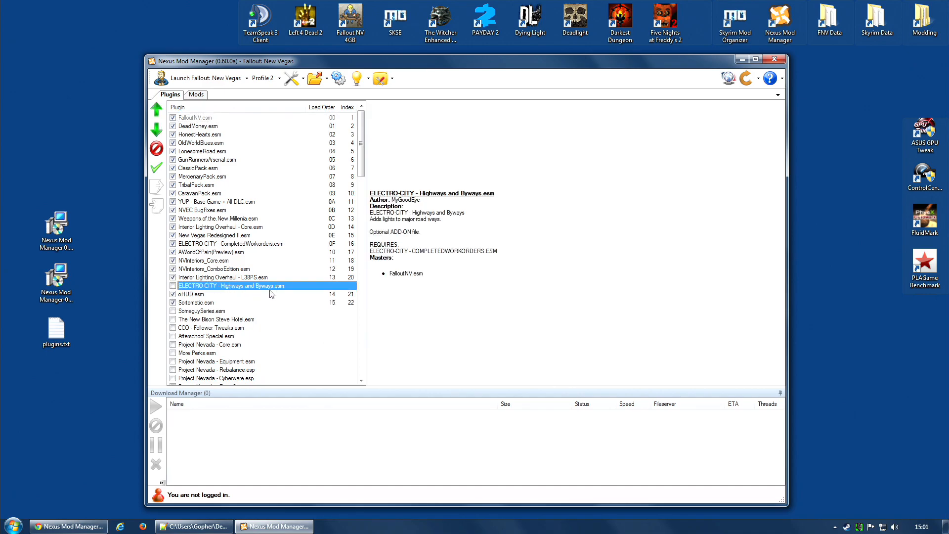
- Enable the plugins from SomeguySeries.esm and The New Bison Steve Hotel.esm through Project Nevada - Equipment.esm
click(173, 319)
click(173, 328)
click(173, 336)
click(173, 344)
click(173, 353)
click(173, 361)
scroll(216, 352, down, 2)
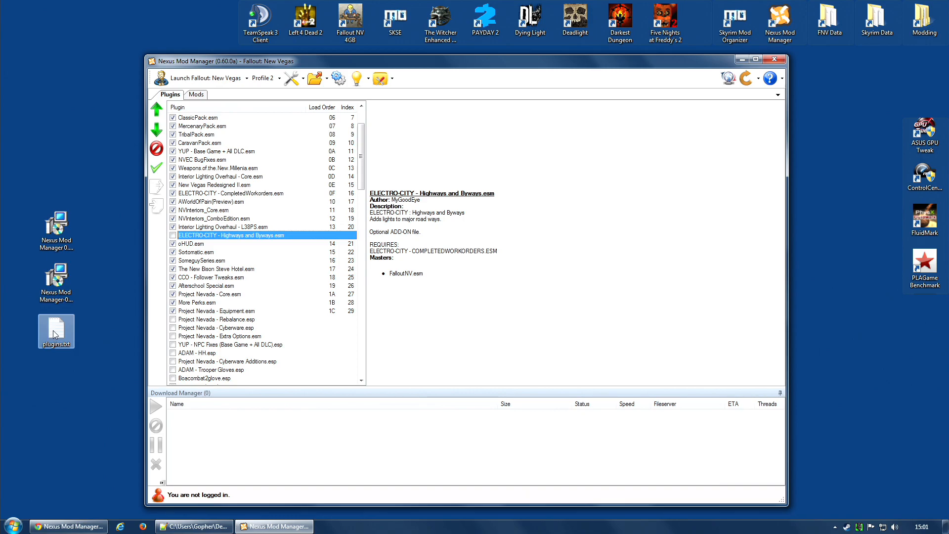
- Enable the plugins from Project Nevada - Rebalance.esp through Boacombat2glove.esp, including YUP - NPC Fixes and ADAM - HH
click(173, 319)
click(173, 336)
click(173, 345)
click(173, 353)
click(173, 361)
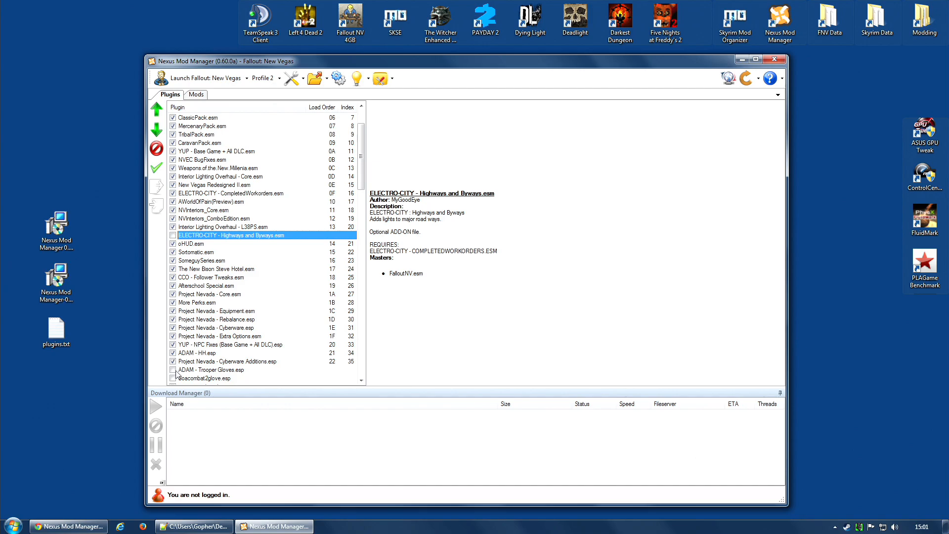
click(173, 369)
click(173, 378)
- Enable all remaining inactive plugins at once, but disable ELECTRO-CITY - Highways and Byways.esm again
scroll(175, 346, down, 6)
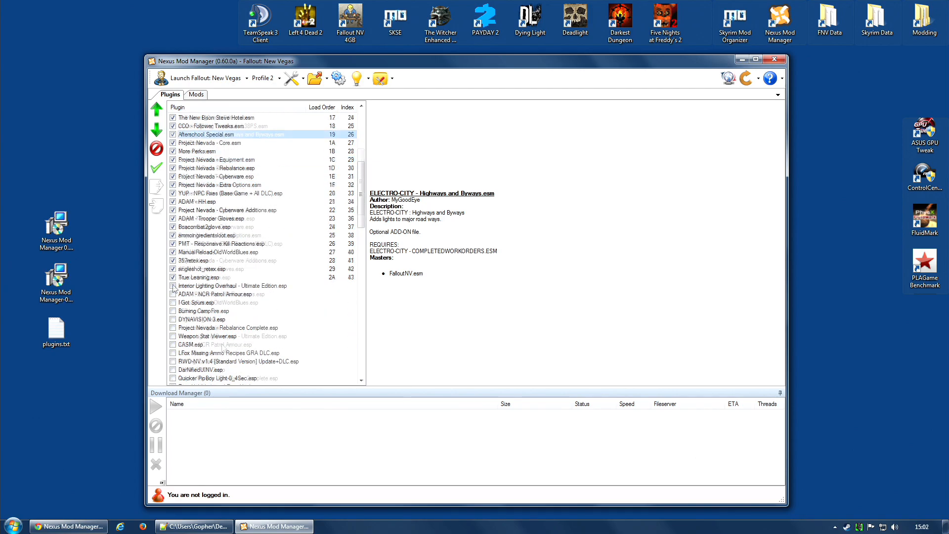
click(157, 169)
click(483, 300)
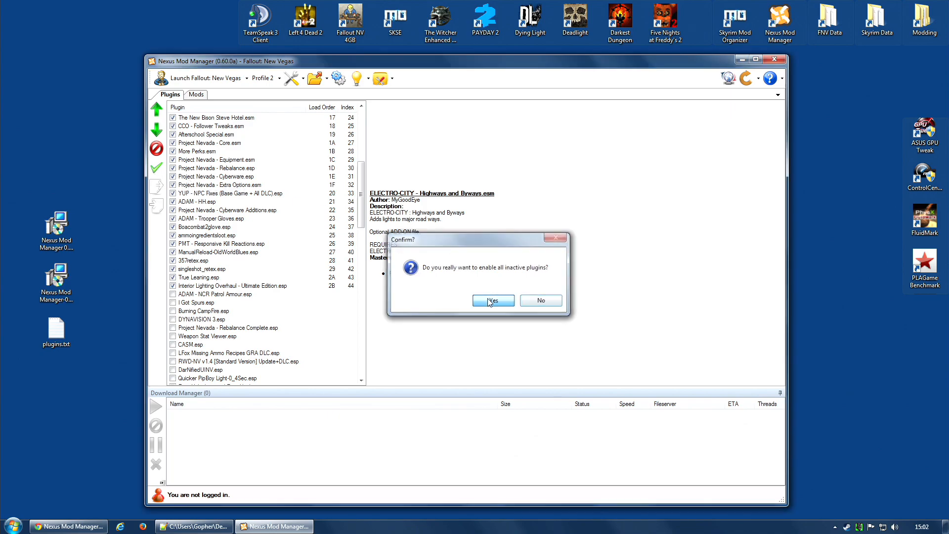
scroll(190, 255, up, 5)
click(173, 269)
scroll(276, 157, up, 1)
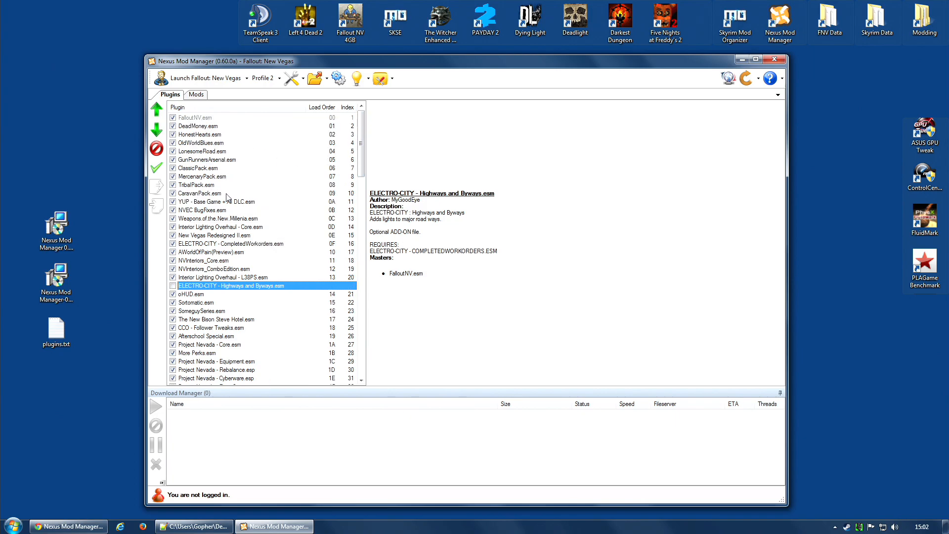
- Disable the fnvrwlo - original.esp plugin, keeping fnvrwlo - brighter nights.esp enabled
scroll(209, 266, down, 10)
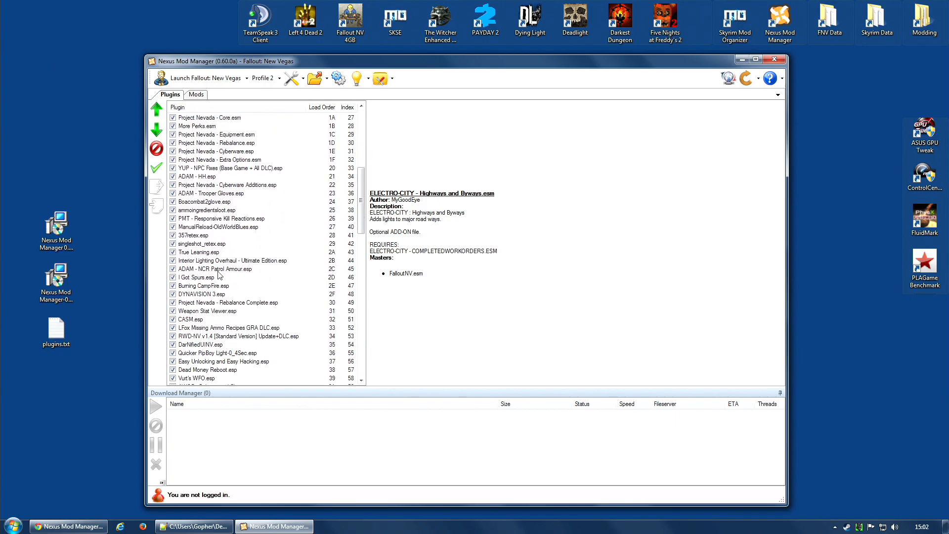
scroll(218, 275, down, 19)
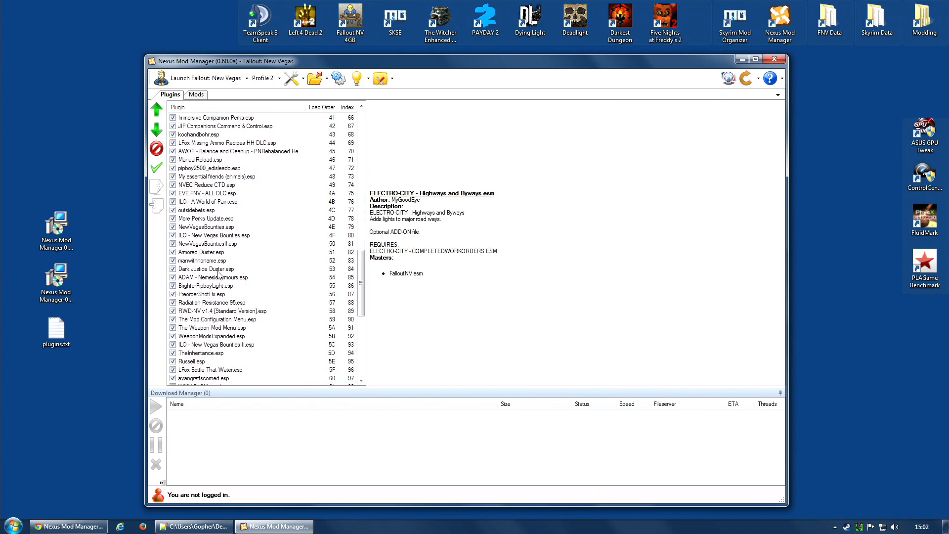
scroll(218, 275, down, 1)
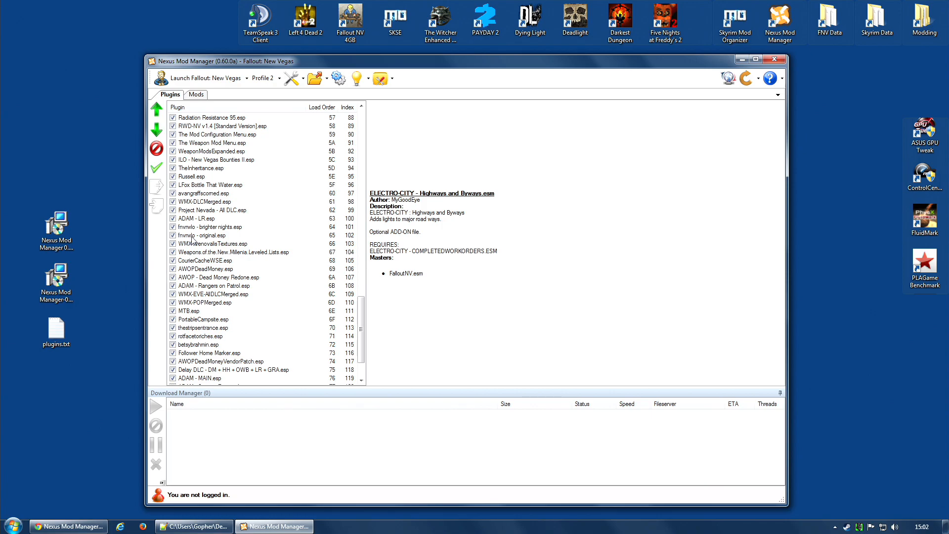
click(212, 235)
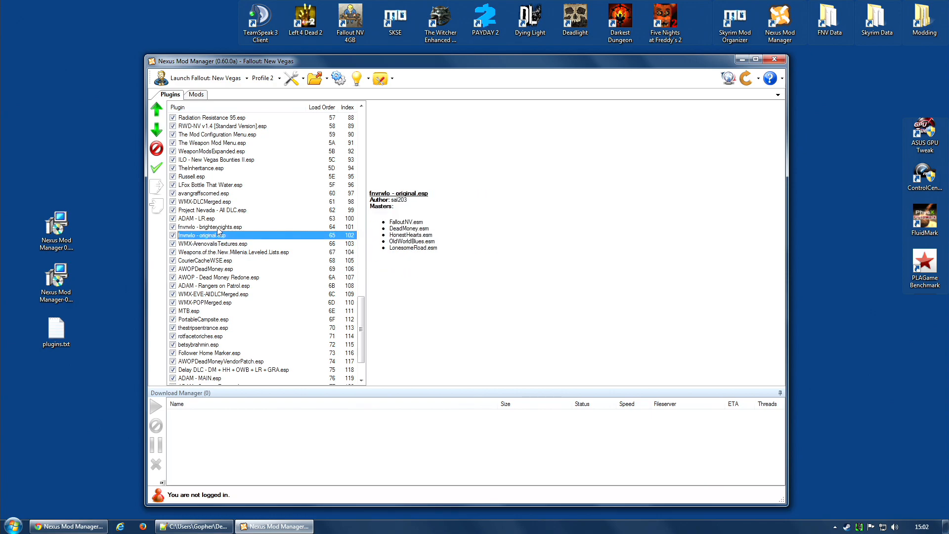
click(173, 236)
- Review the enabled plugins and their load order back up to the start of the list
scroll(205, 235, up, 1)
scroll(205, 235, up, 3)
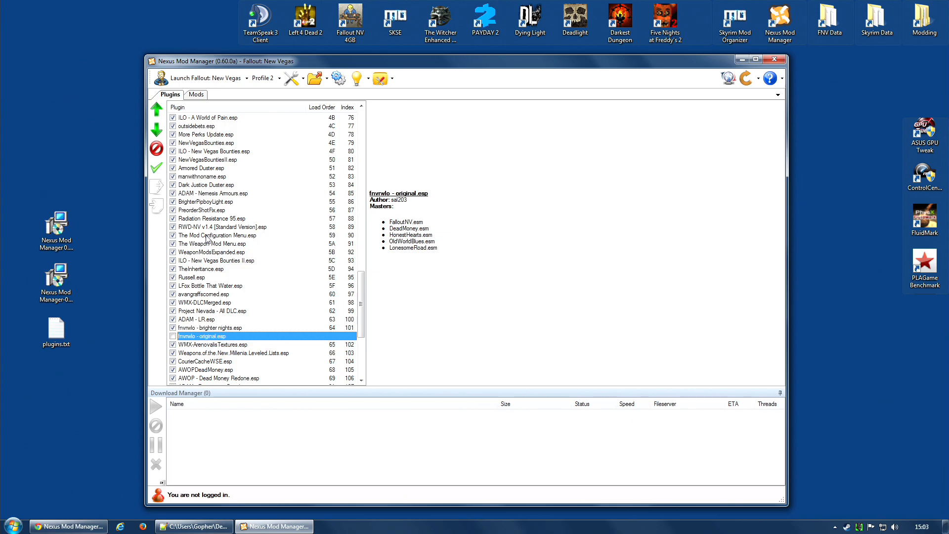
scroll(206, 239, up, 1)
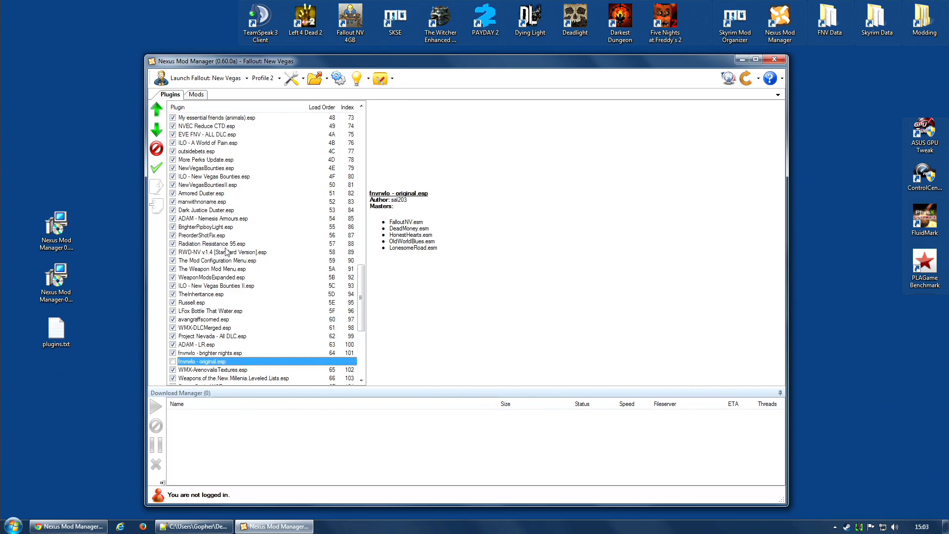
scroll(226, 252, up, 1)
scroll(233, 240, up, 13)
scroll(232, 240, up, 7)
scroll(232, 240, up, 3)
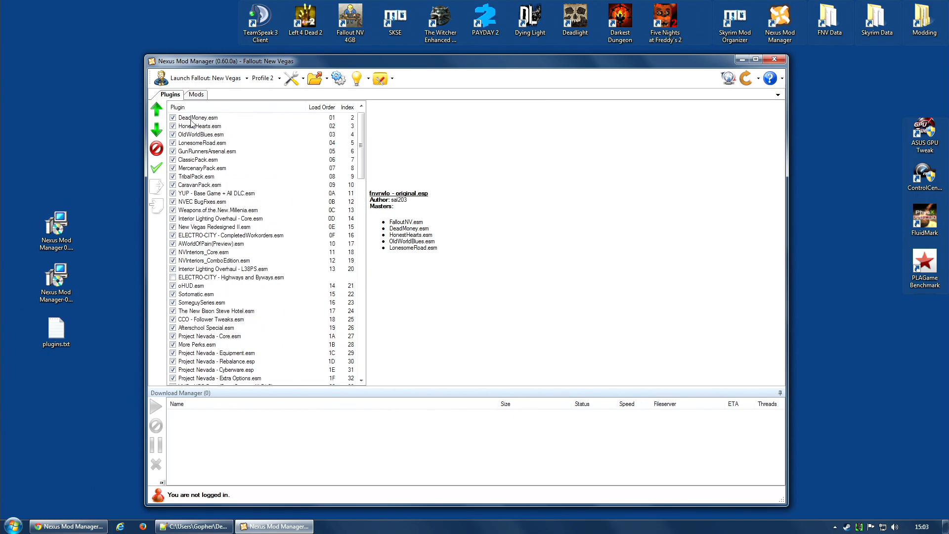
- Install the FlashlightNVSE mod, refusing to overwrite any files belonging to One HUD (oHUD)
click(196, 95)
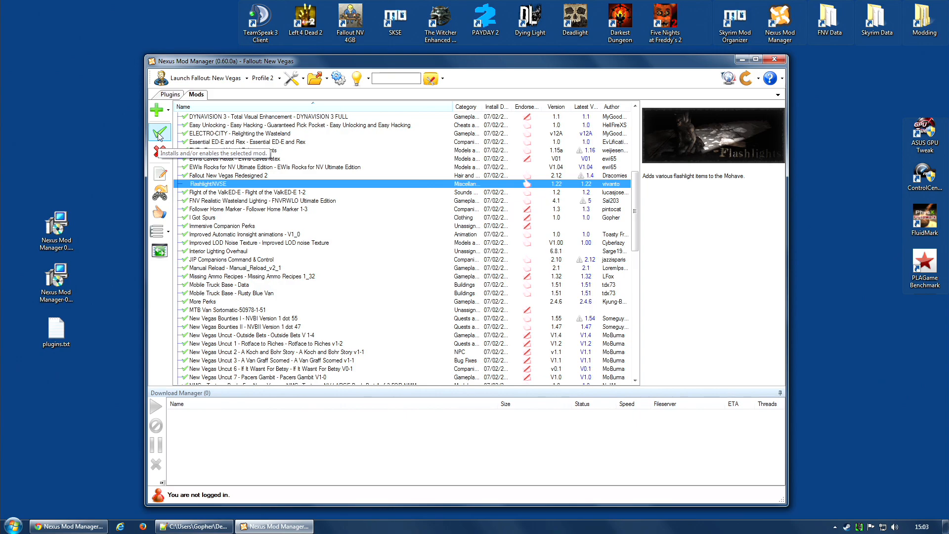
right_click(208, 186)
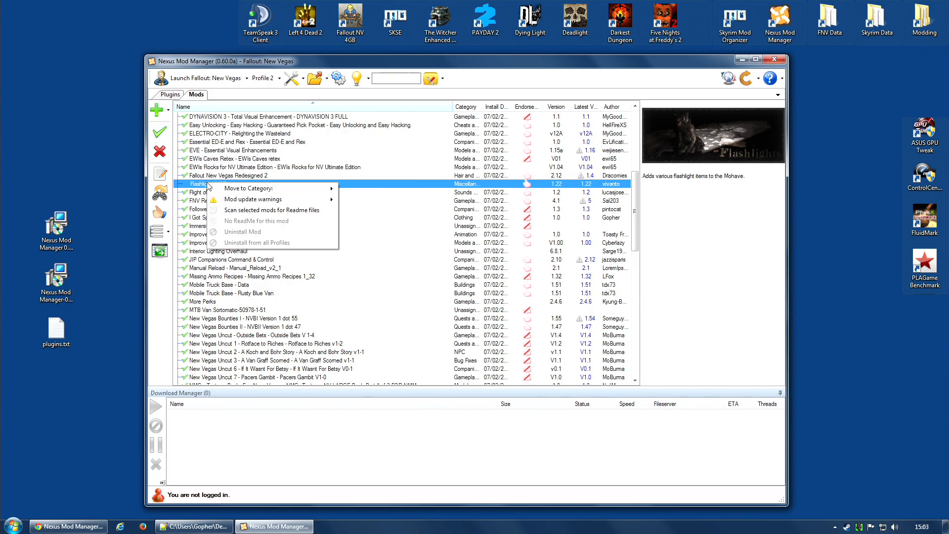
click(160, 134)
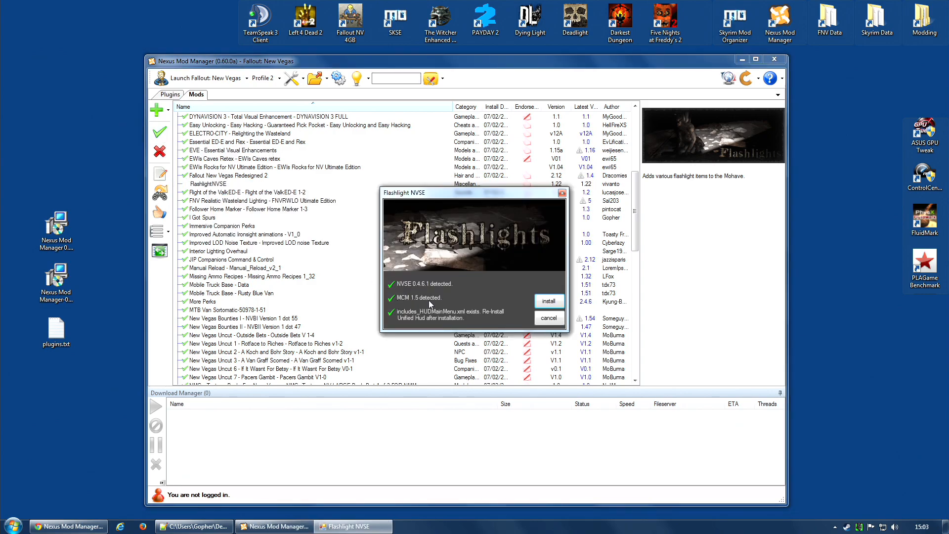
click(549, 302)
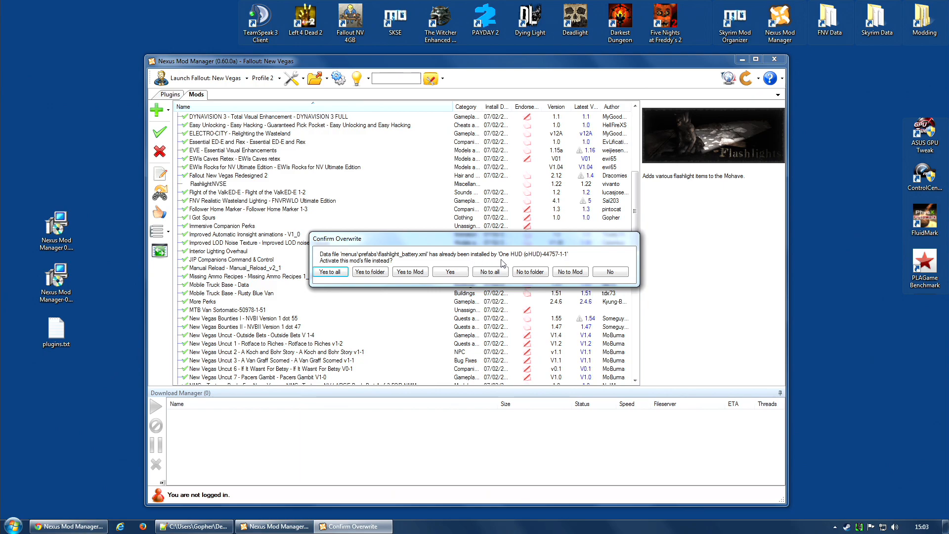
click(574, 273)
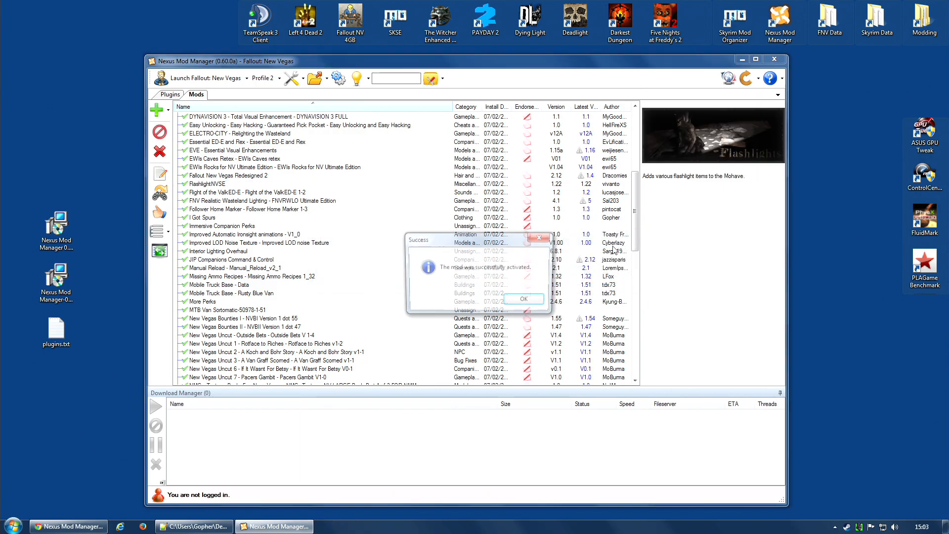
click(526, 301)
- Install the Project Nevada - EVE Support mod and dismiss the activation message
scroll(336, 323, down, 10)
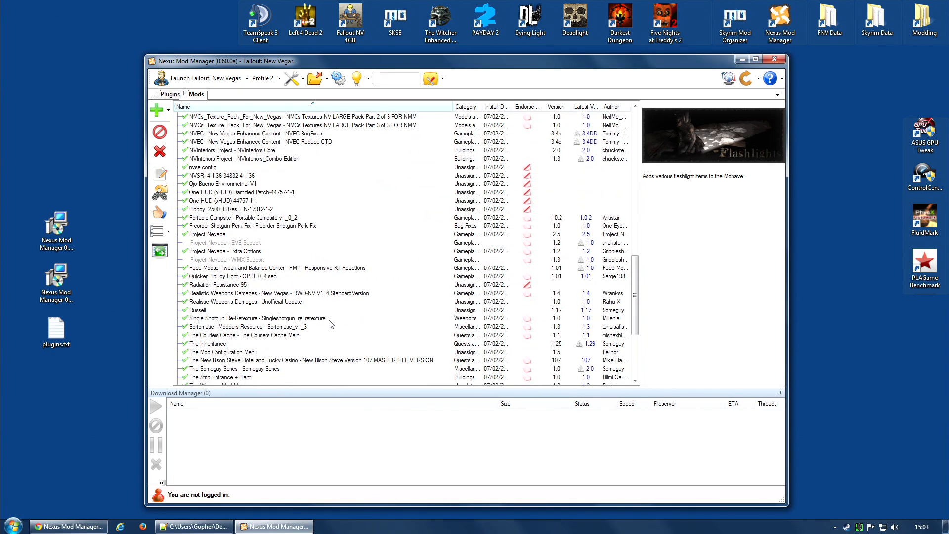
click(238, 243)
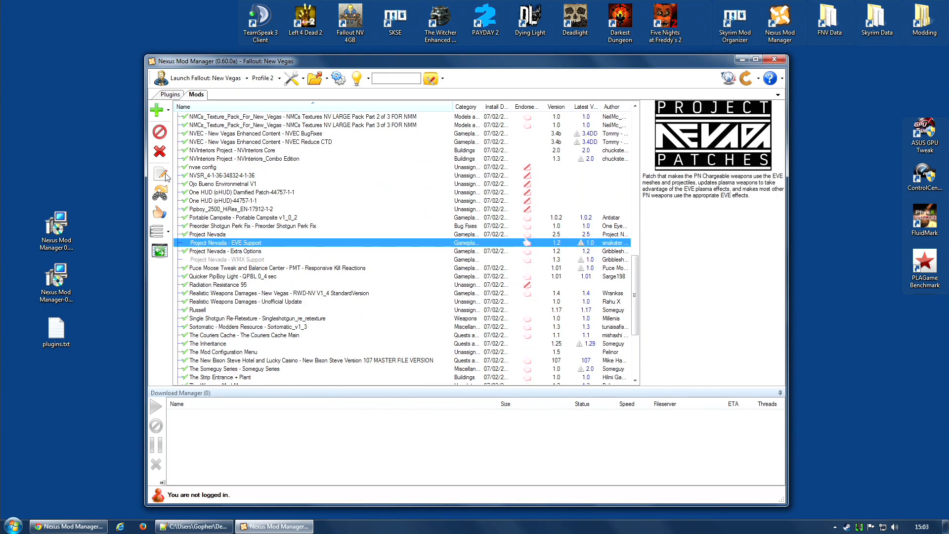
click(220, 260)
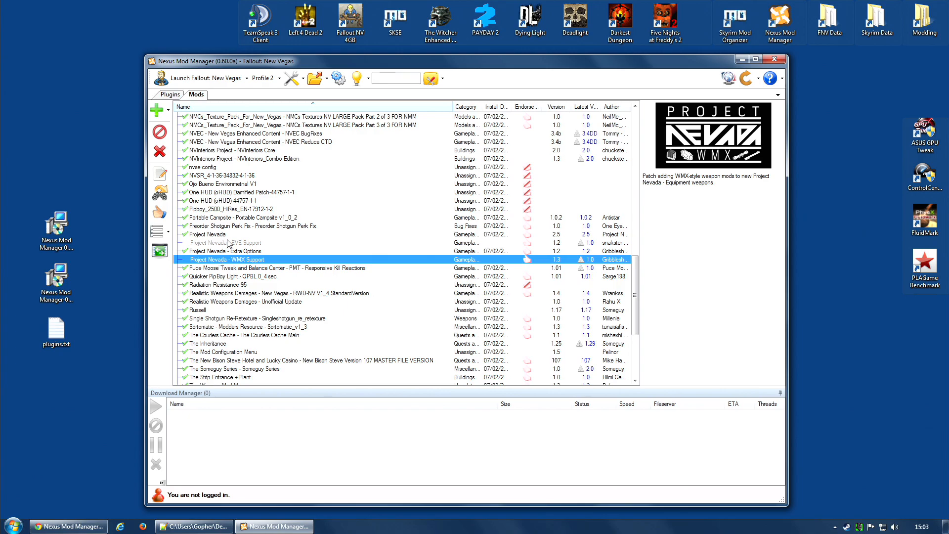
click(228, 243)
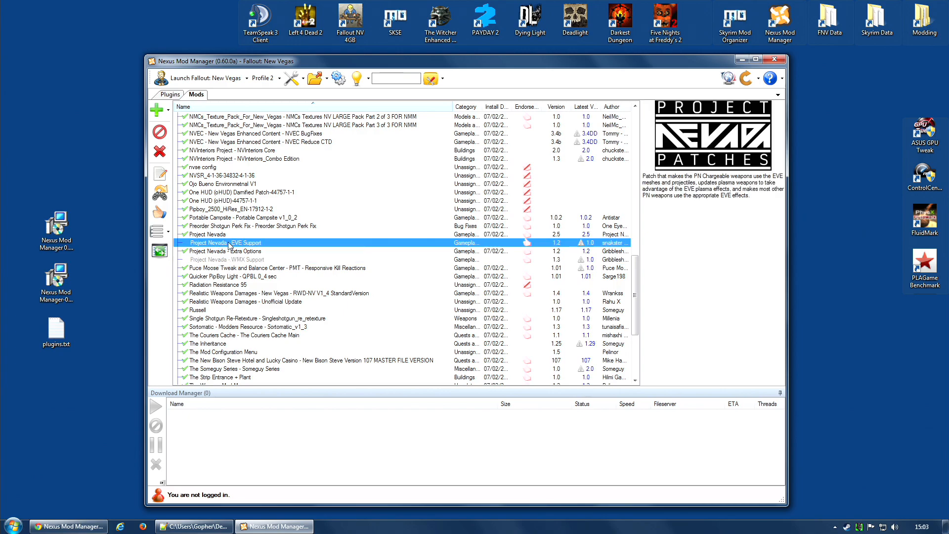
click(163, 135)
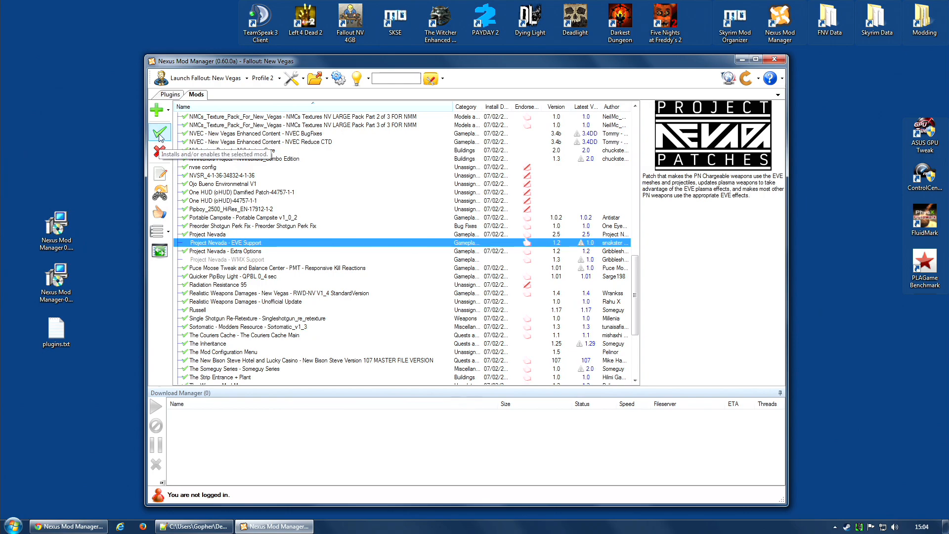
click(159, 134)
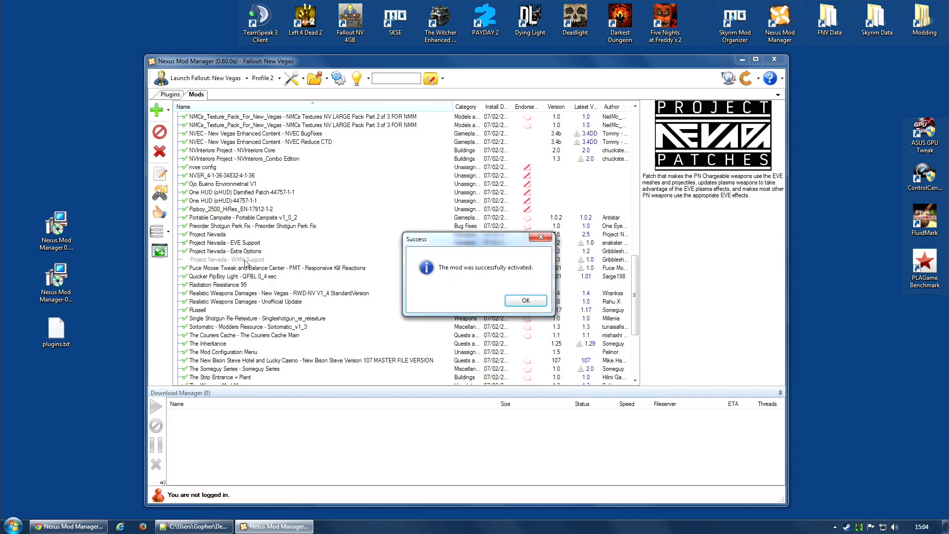
click(514, 300)
- Install the Project Nevada - WMX Support mod
click(194, 261)
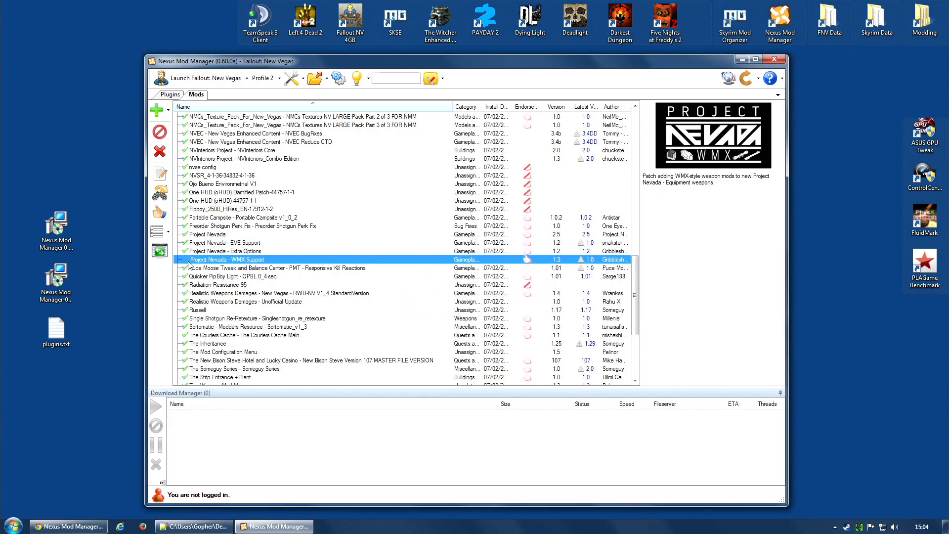
click(247, 268)
click(242, 262)
click(158, 134)
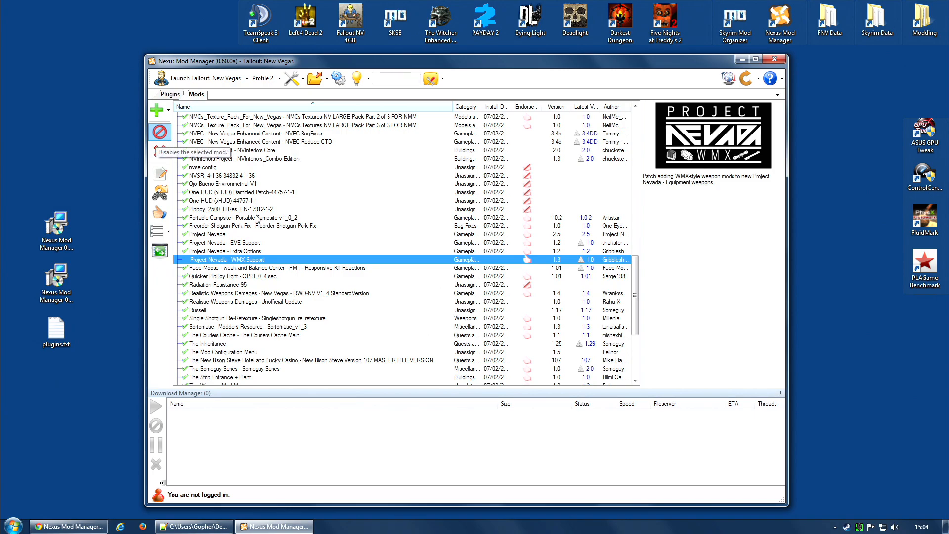
click(160, 134)
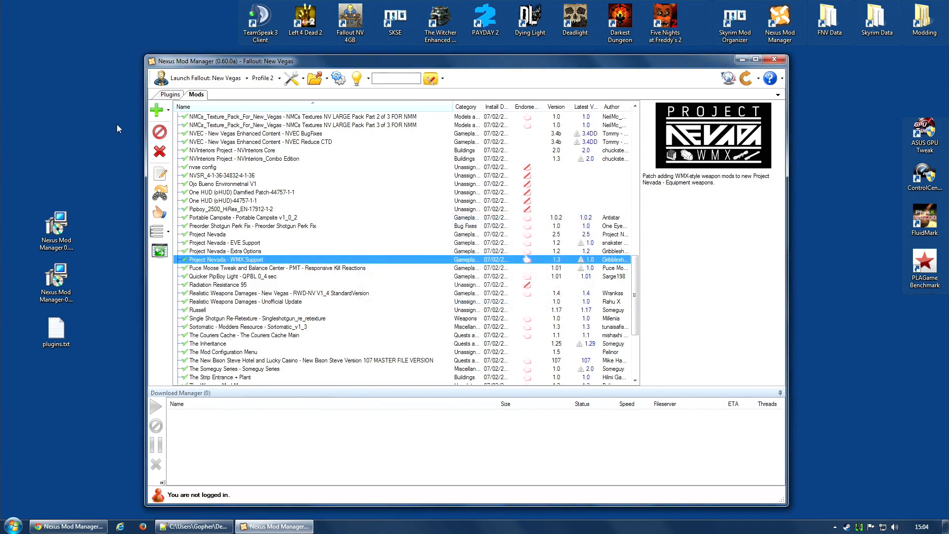
- Enable the FlashlightNVSE.esp plugin near the end of the plugin list
click(170, 94)
drag(361, 162, 354, 360)
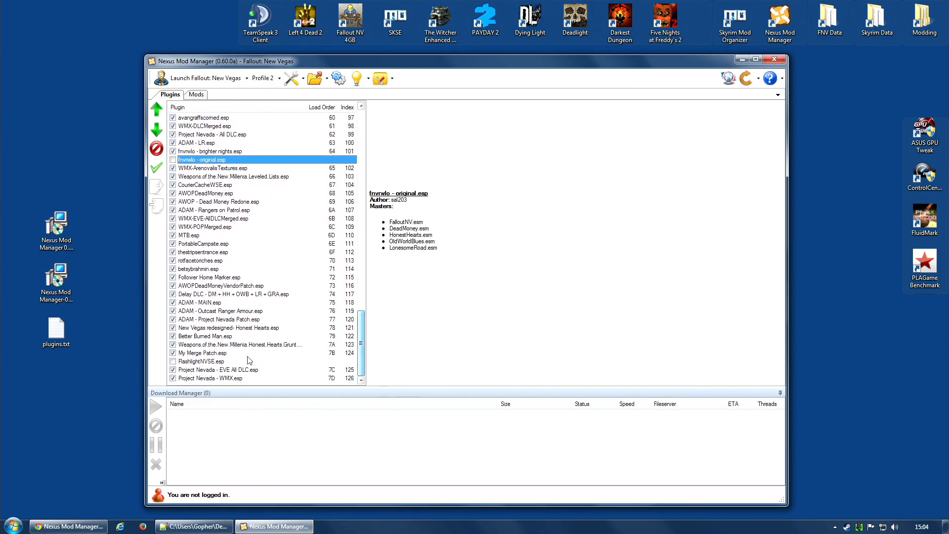
click(173, 361)
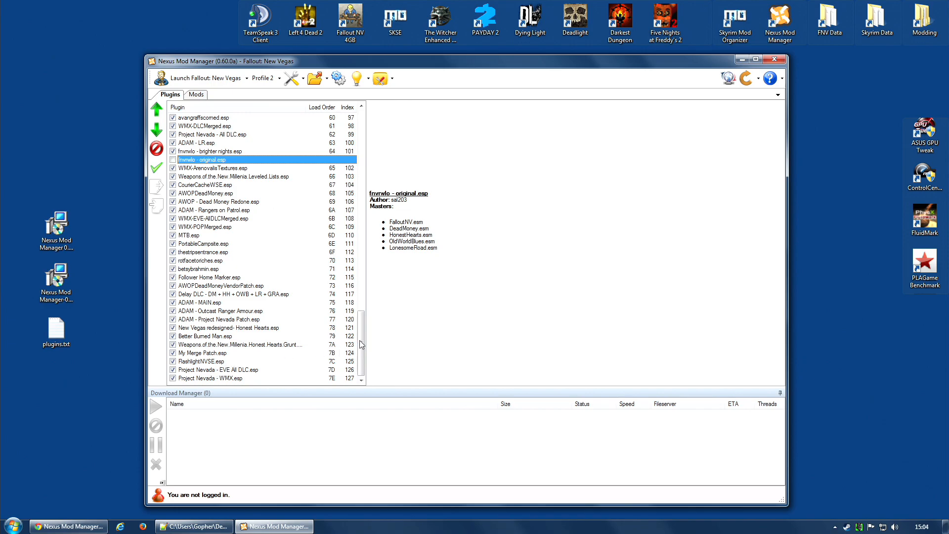
- Close the mod manager and launch LOOT from the modding tools on the desktop
scroll(359, 345, up, 20)
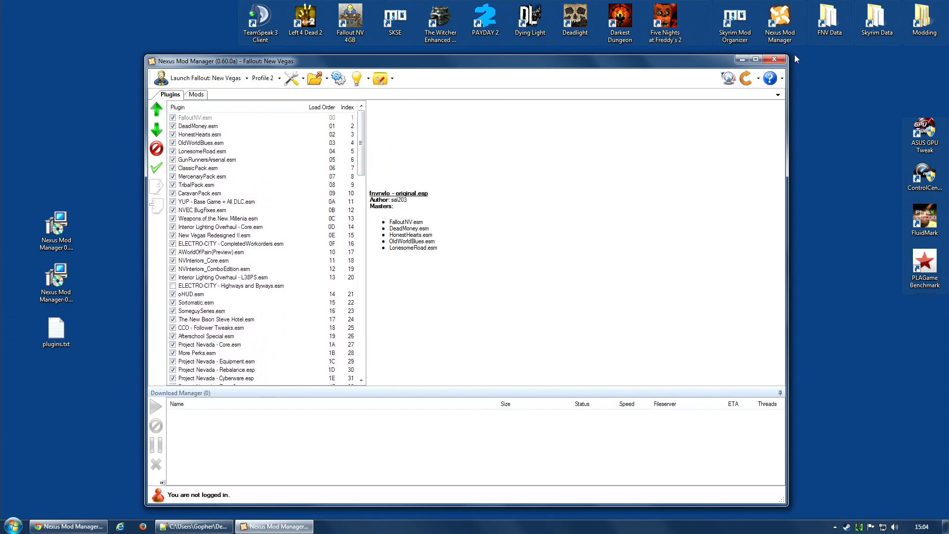
click(778, 58)
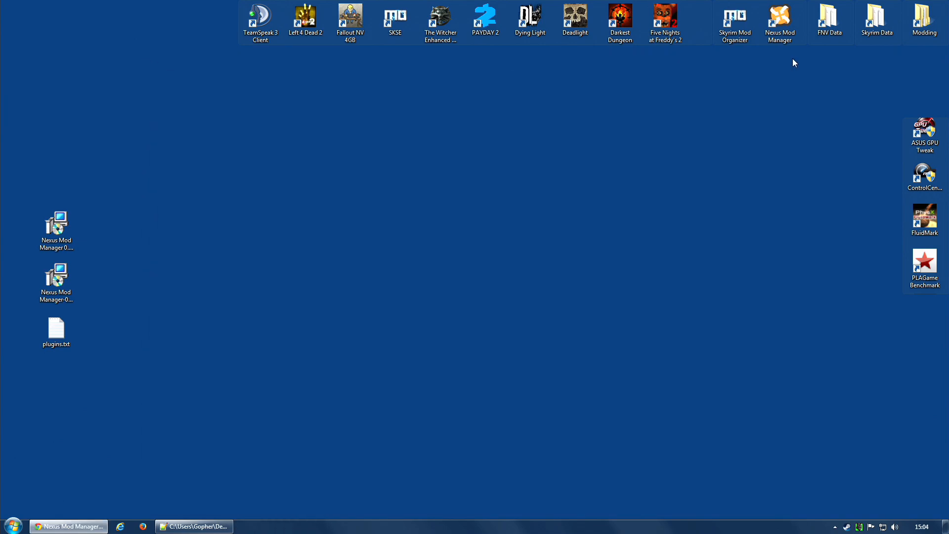
scroll(755, 25, down, 2)
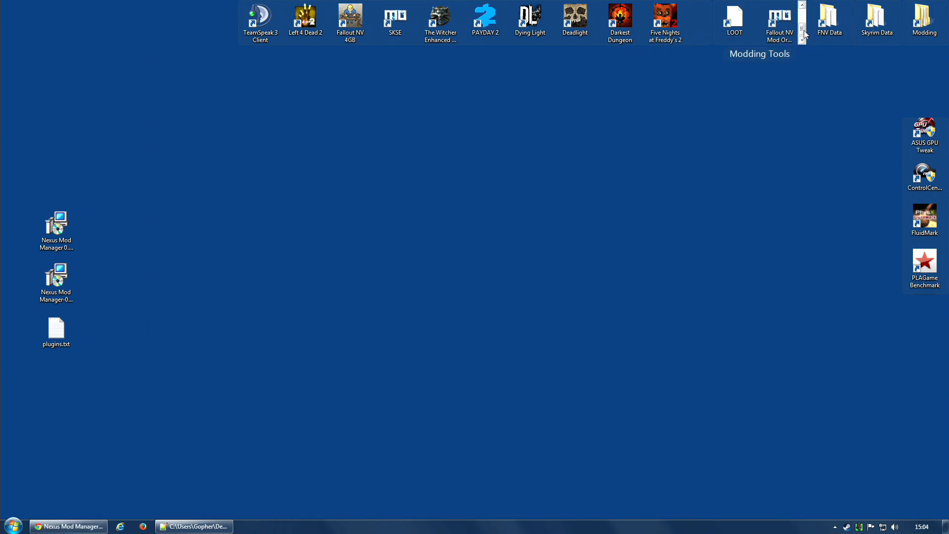
double_click(737, 19)
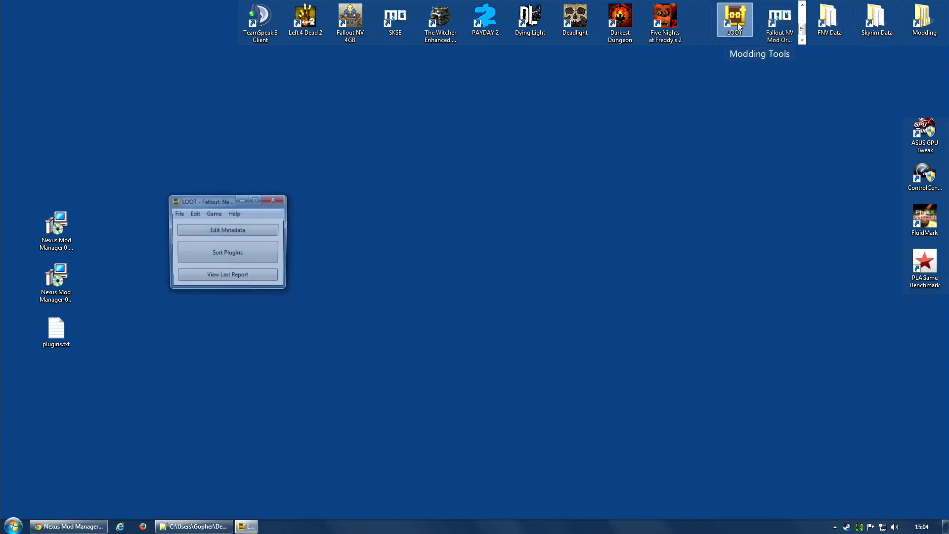
- Sort the Fallout: New Vegas plugins with LOOT, and close the report and LOOT itself
click(214, 214)
click(246, 258)
click(192, 253)
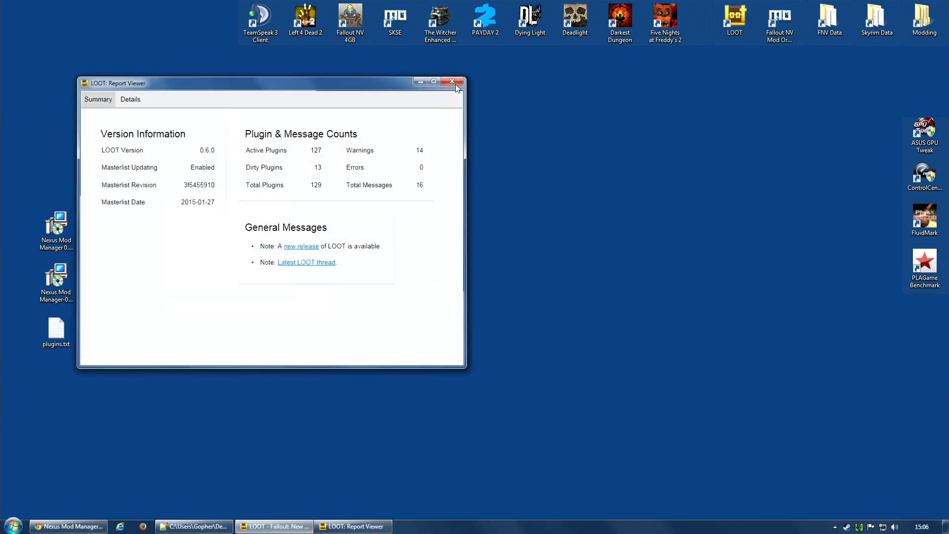
click(454, 80)
click(285, 199)
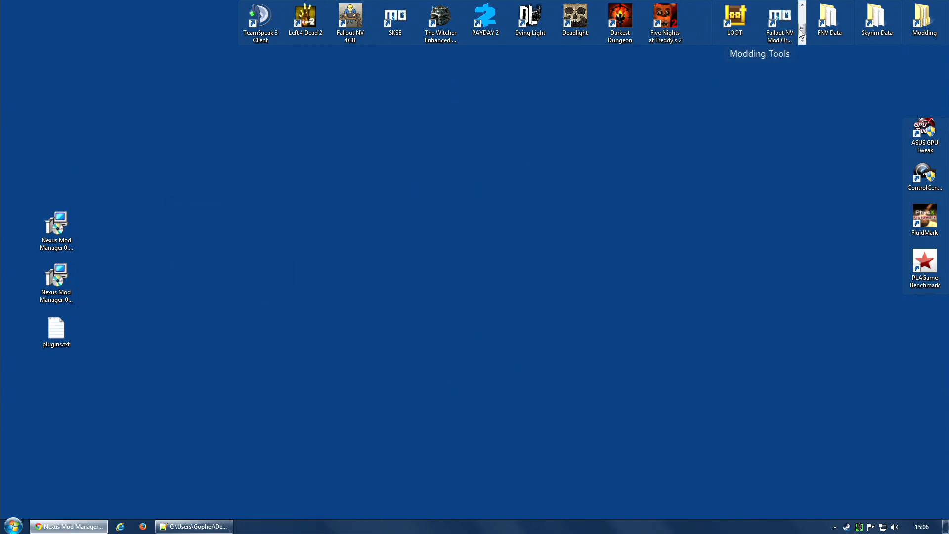
- Reopen Nexus Mod Manager for Fallout: New Vegas
scroll(757, 22, down, 1)
double_click(780, 20)
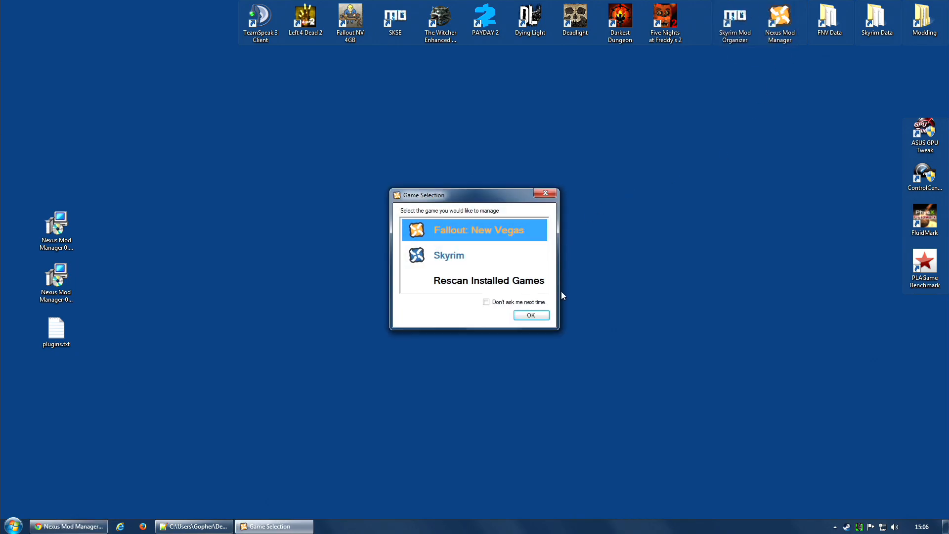
click(537, 314)
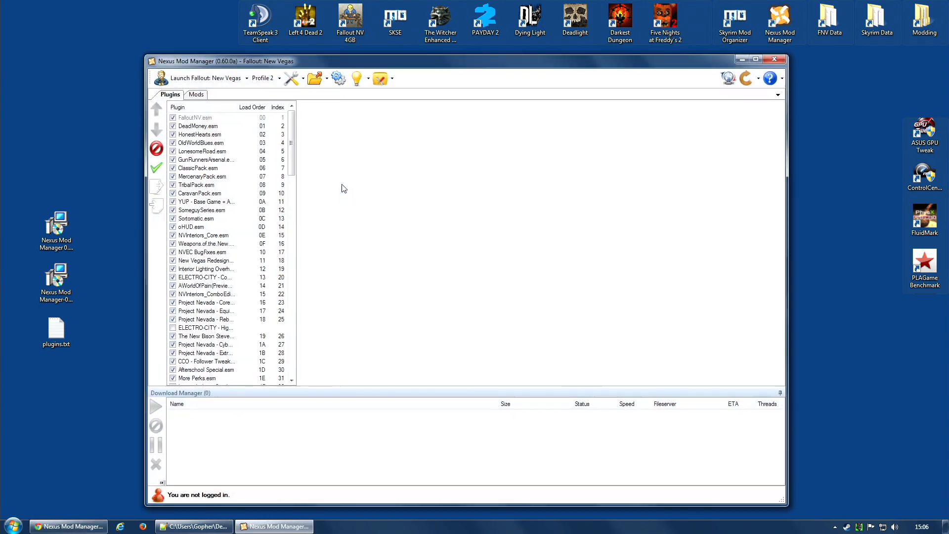
- Move My Merge Patch.esp to the very end of the plugin load order
drag(292, 143, 292, 344)
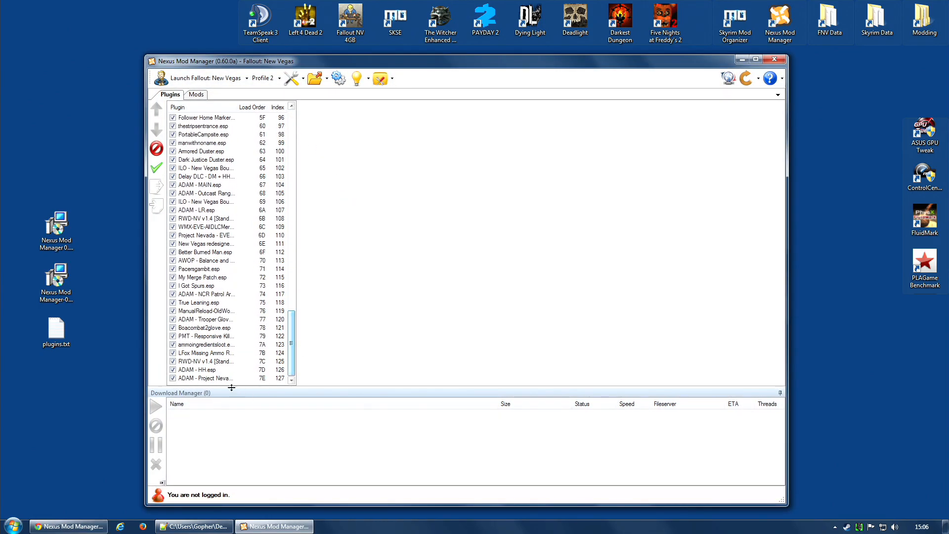
click(205, 278)
drag(229, 380, 229, 380)
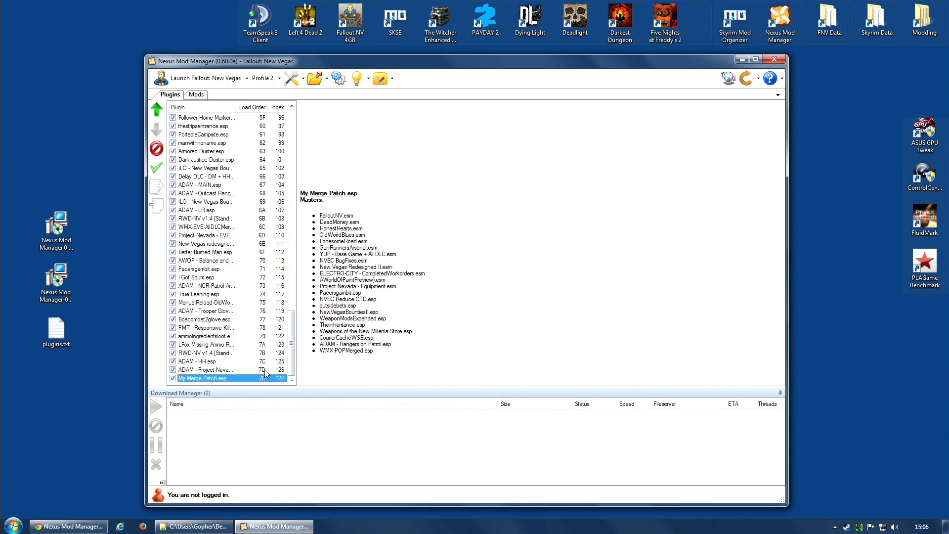
- Review the sorted load order against the saved plugins.txt on the desktop, and close the text file
drag(291, 347, 195, 337)
drag(292, 341, 309, 130)
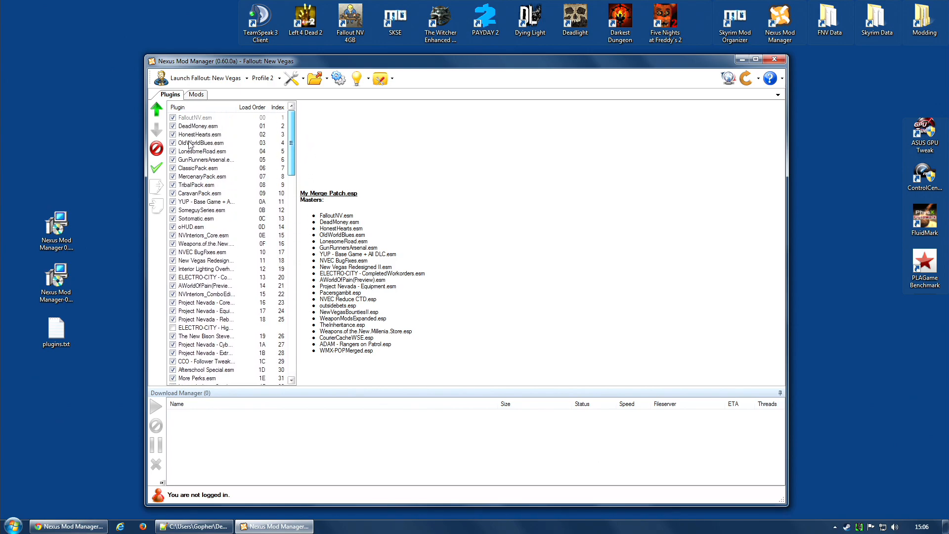
double_click(56, 331)
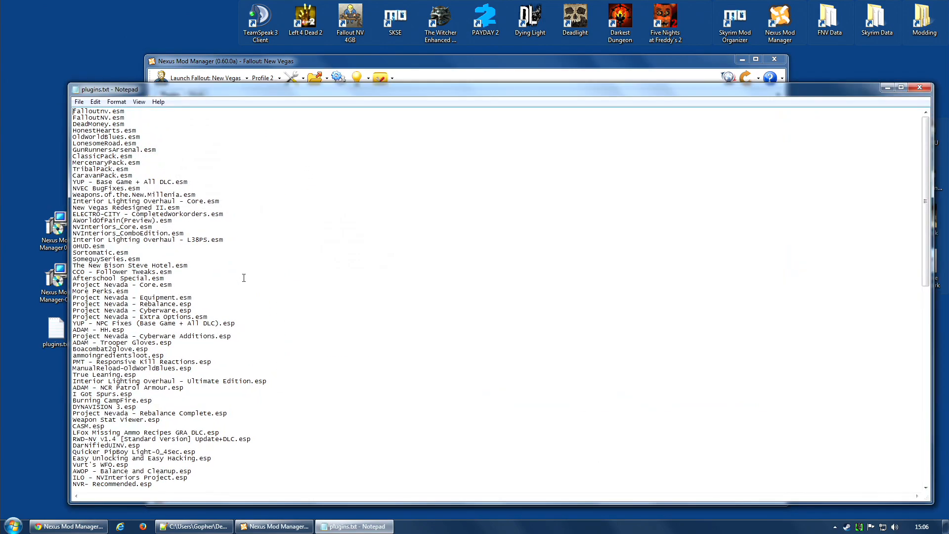
click(920, 88)
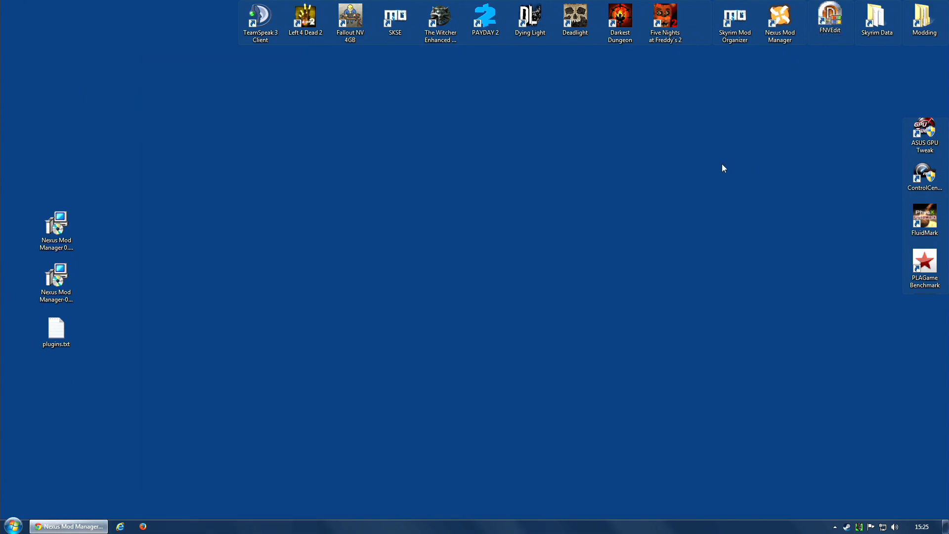
- Launch Fallout NV 4GB, dismiss the DarNified UI warning in the pause menu, and check the Mod Configuration list in the game
double_click(352, 20)
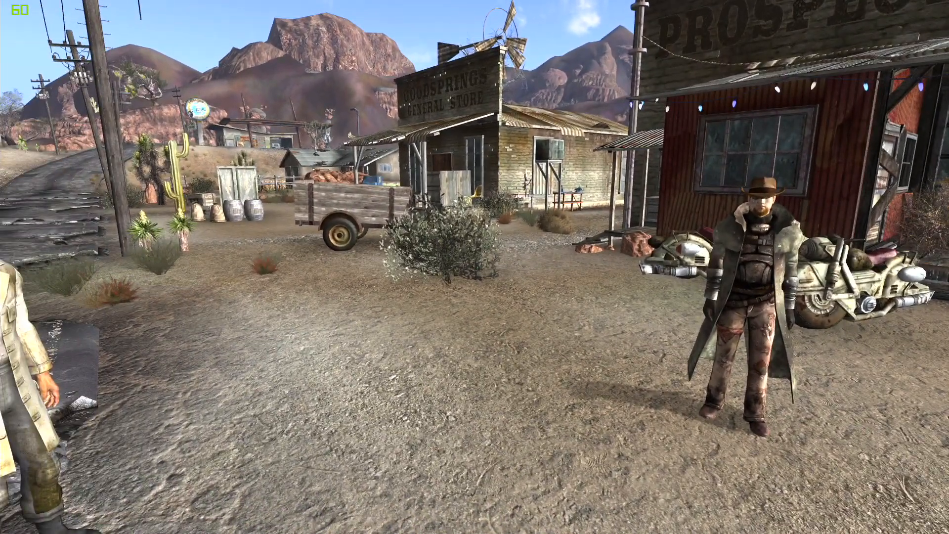
key(Escape)
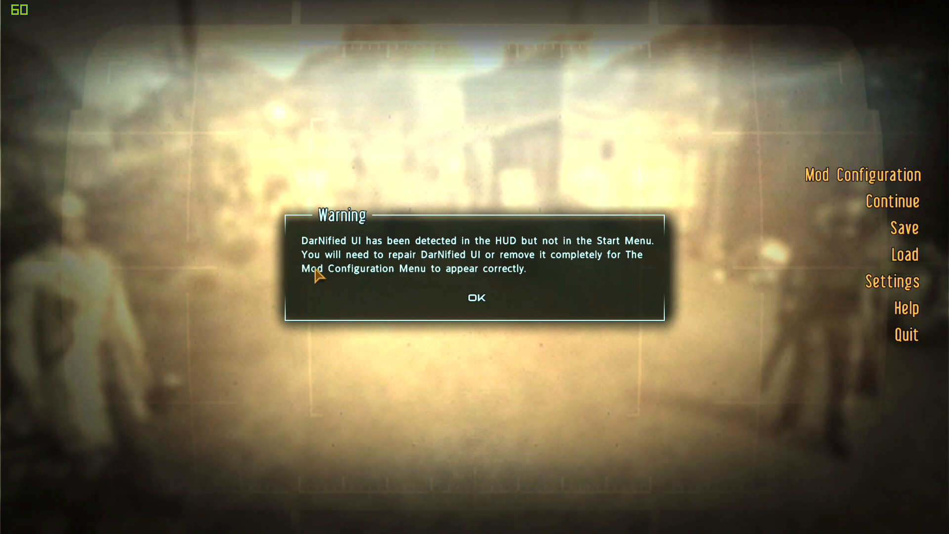
click(470, 295)
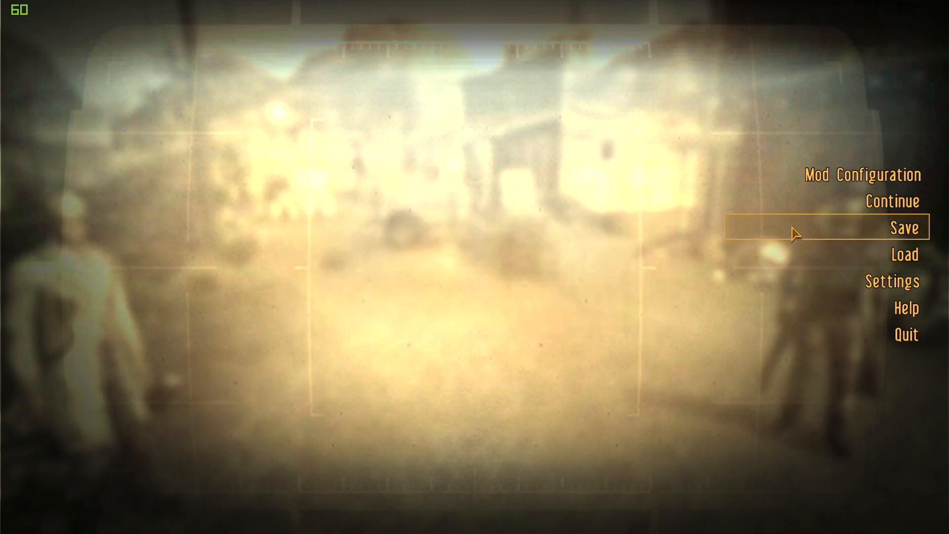
click(816, 179)
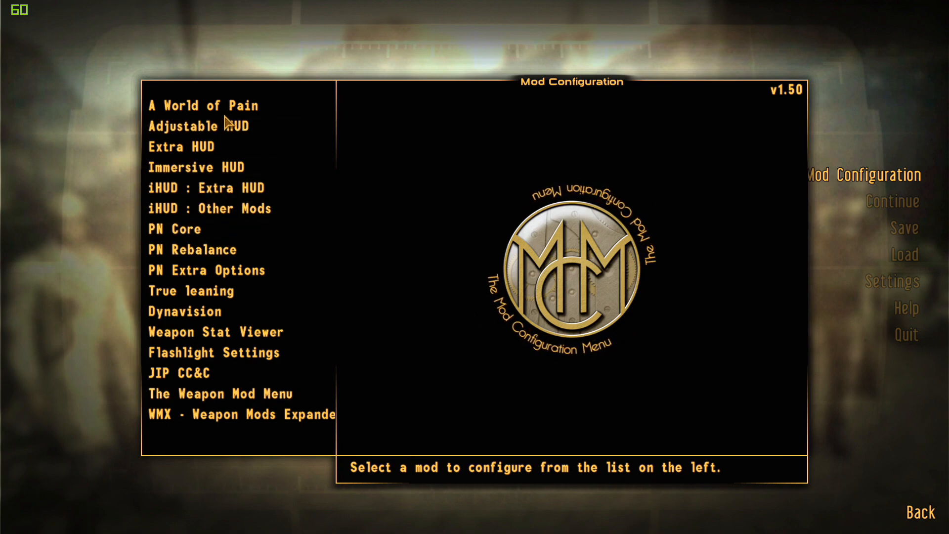
key(Escape)
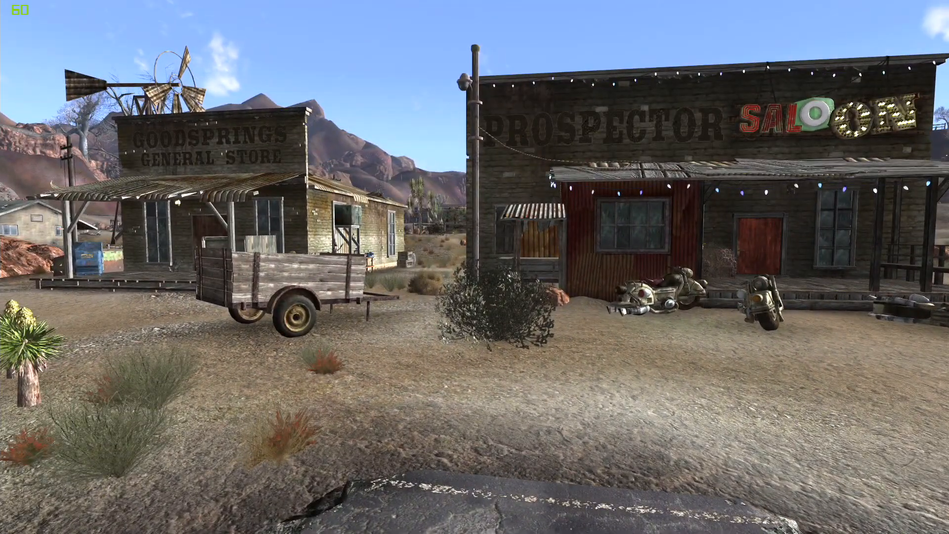
key(Escape)
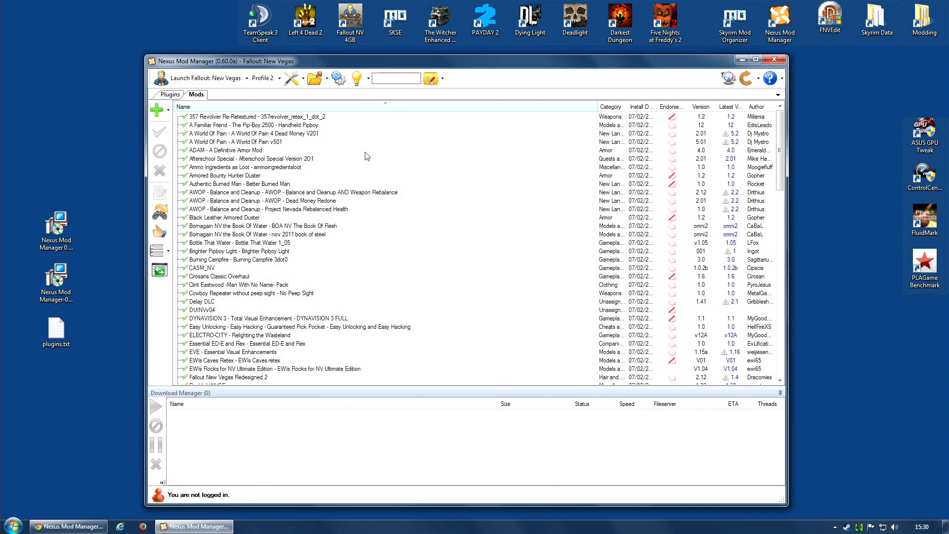
- Uninstall the DUINVv04 mod from all profiles and dismiss the message
scroll(316, 192, down, 9)
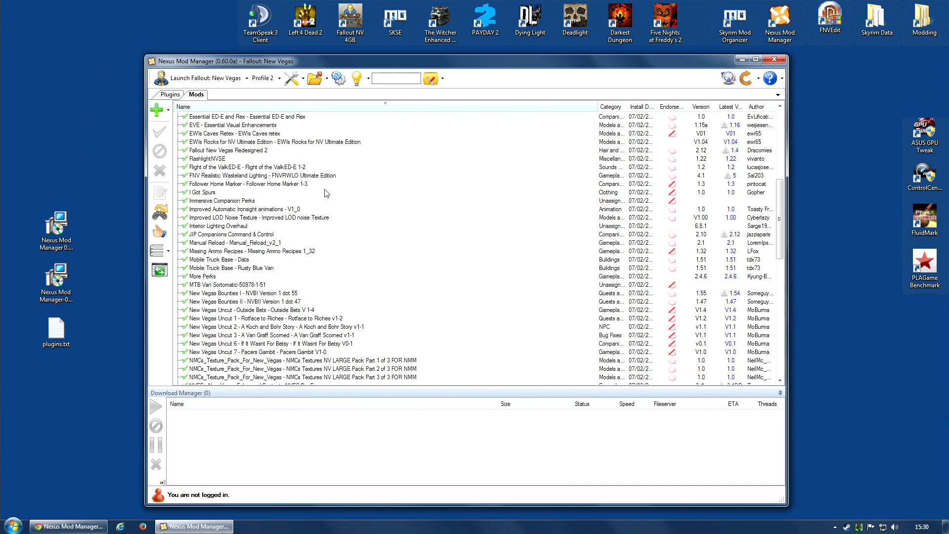
scroll(348, 285, down, 5)
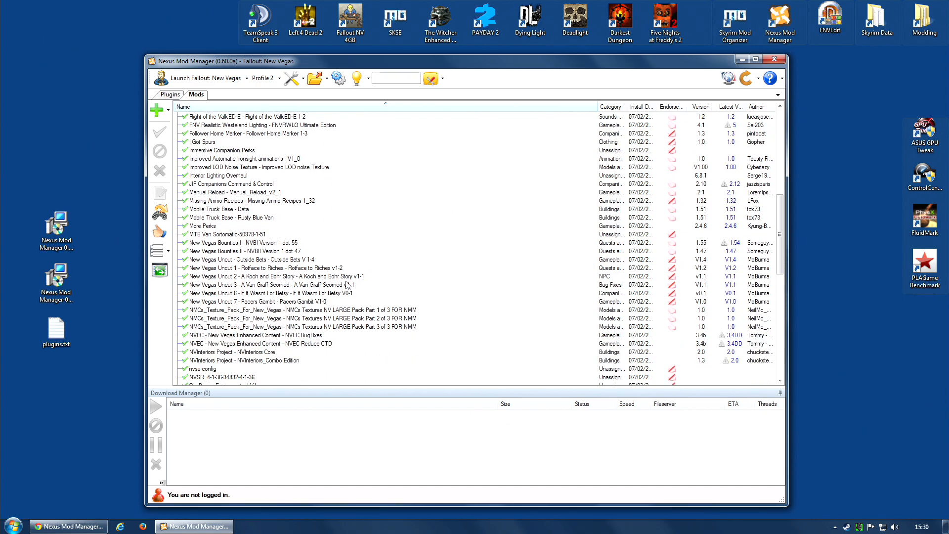
scroll(336, 290, up, 14)
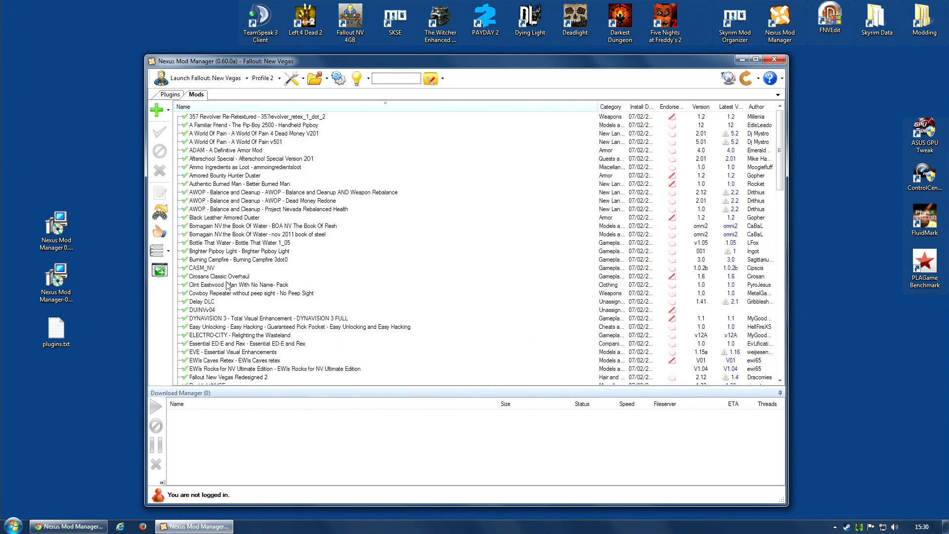
click(204, 310)
right_click(206, 310)
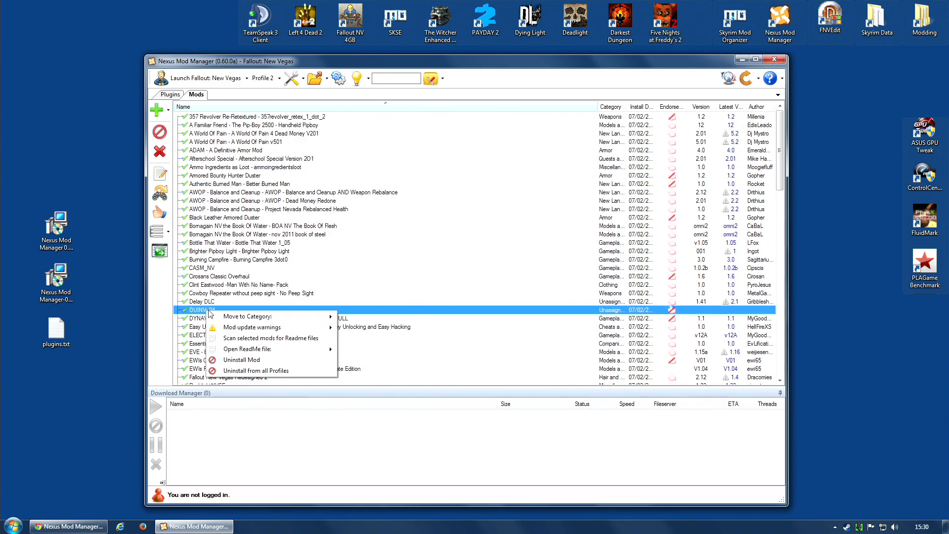
click(255, 370)
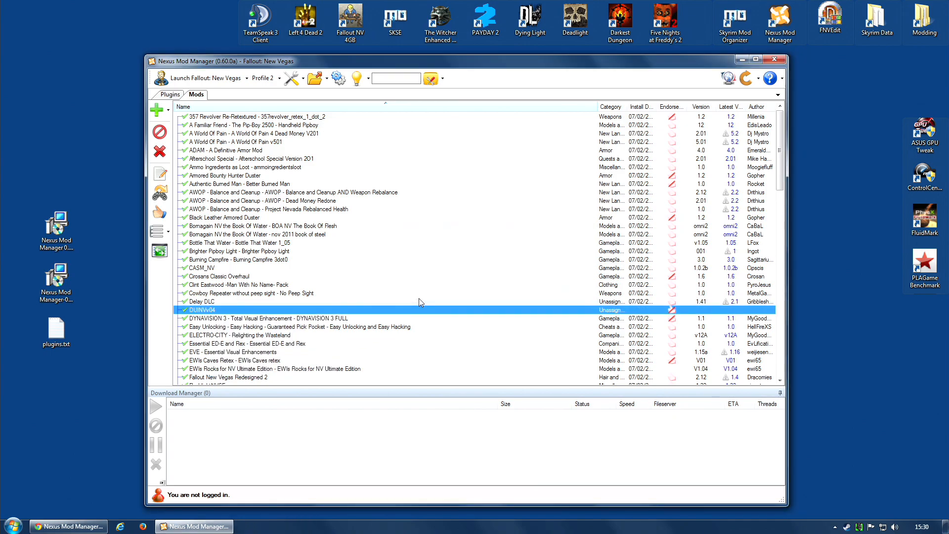
click(517, 303)
- Uninstall the One HUD (oHUD) Darnified Patch from all profiles and dismiss the message
scroll(232, 321, down, 15)
scroll(262, 332, down, 3)
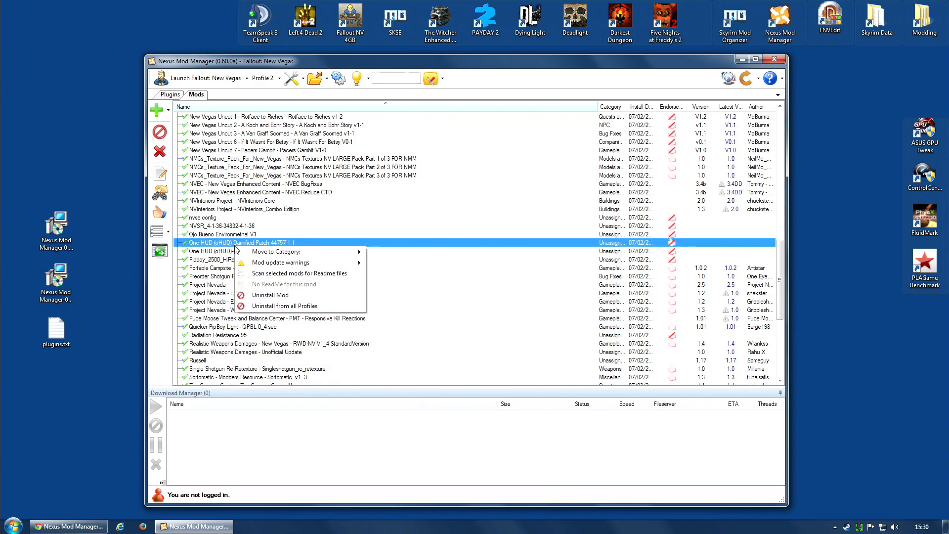
click(272, 306)
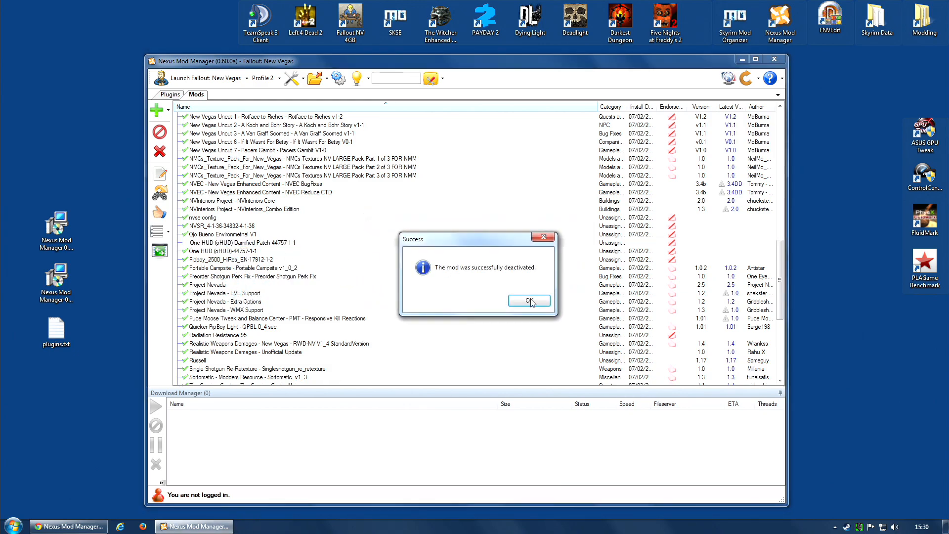
click(529, 302)
- Uninstall the main One HUD (oHUD) mod from all profiles
right_click(243, 251)
click(272, 308)
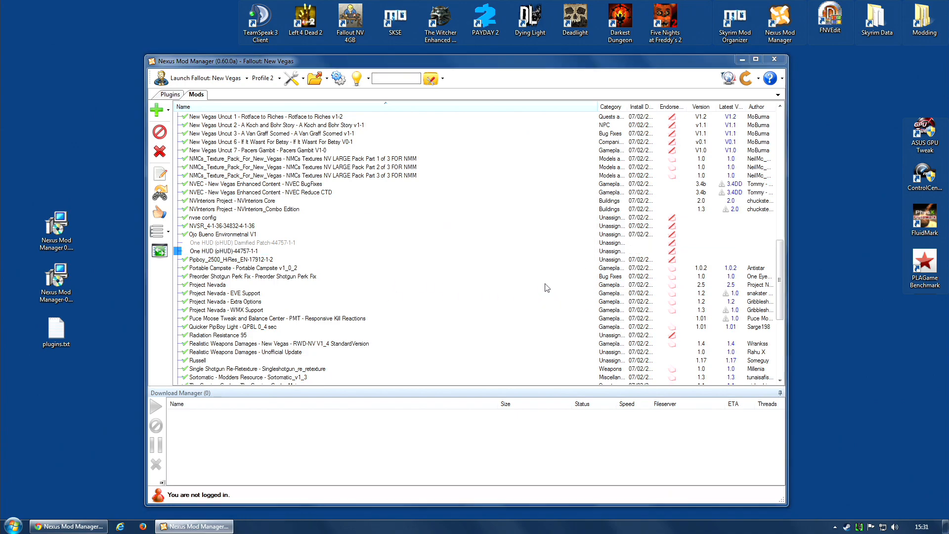
click(527, 300)
- Uninstall The Weapon Mod Menu from all profiles and dismiss the message
scroll(294, 357, down, 5)
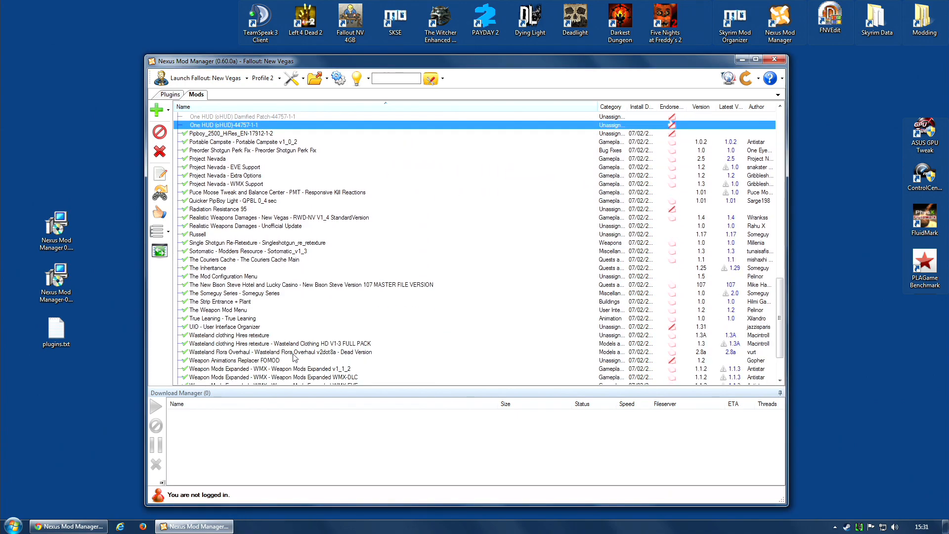
scroll(271, 356, down, 3)
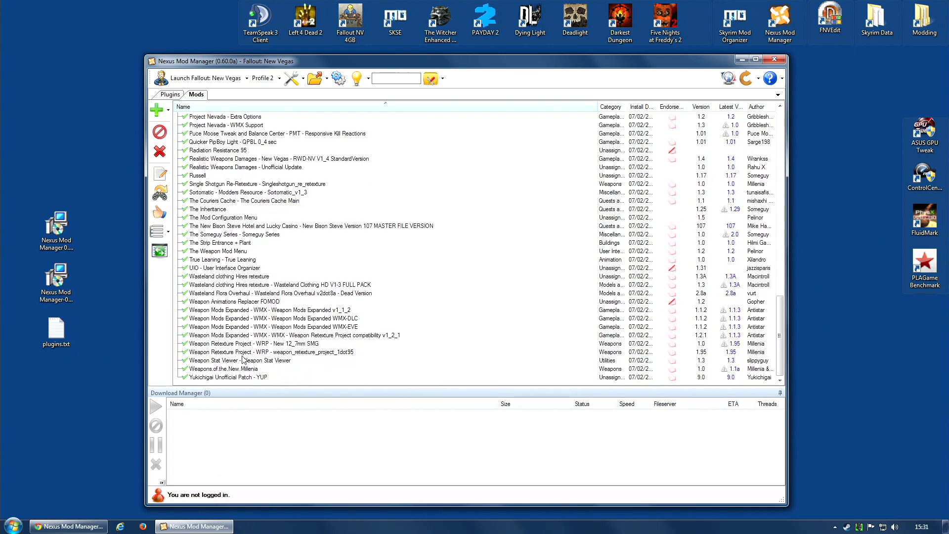
click(235, 253)
right_click(234, 251)
click(281, 309)
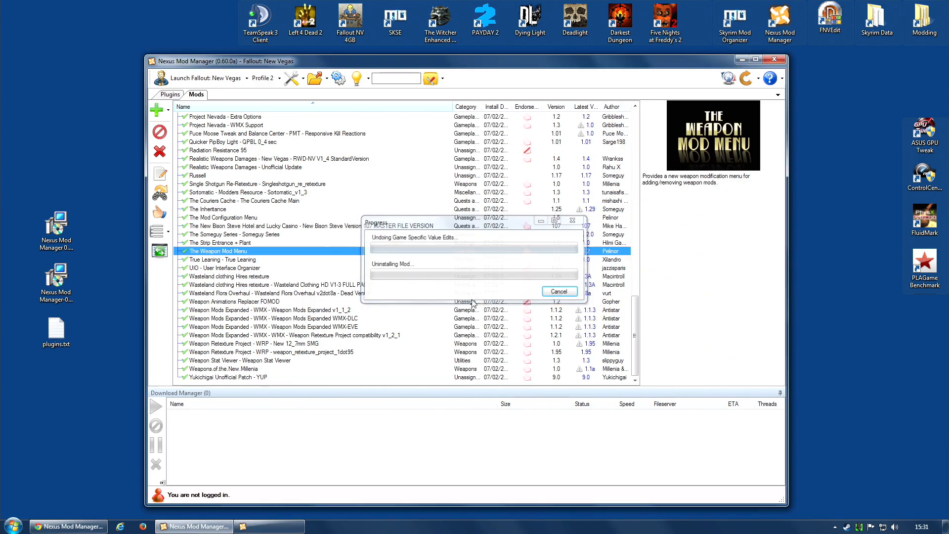
click(529, 299)
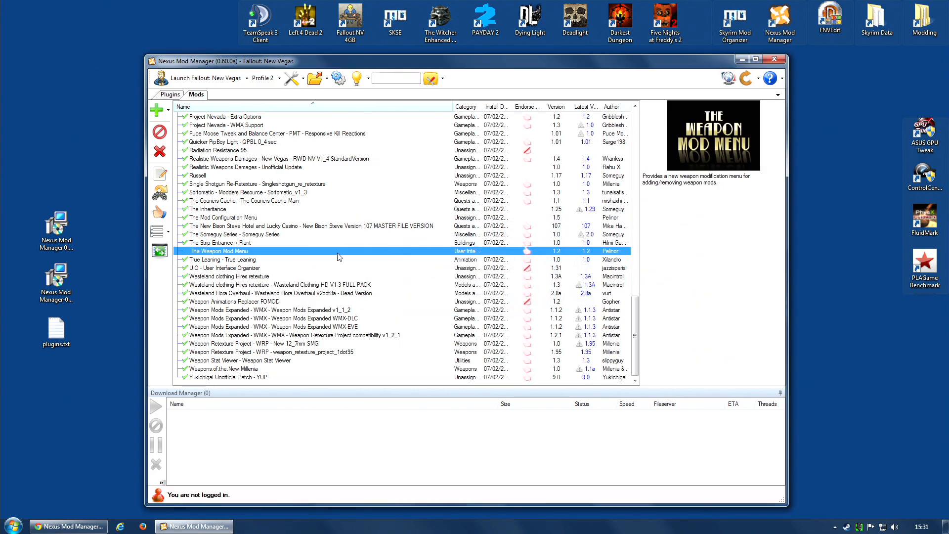
- Uninstall the base Project Nevada mod from all profiles and dismiss the message
scroll(339, 256, up, 2)
click(226, 151)
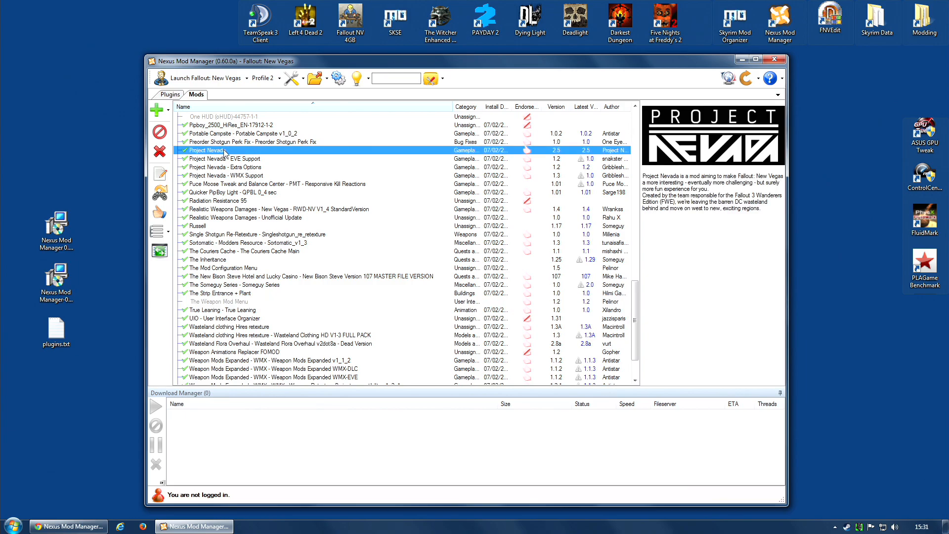
right_click(225, 151)
click(274, 216)
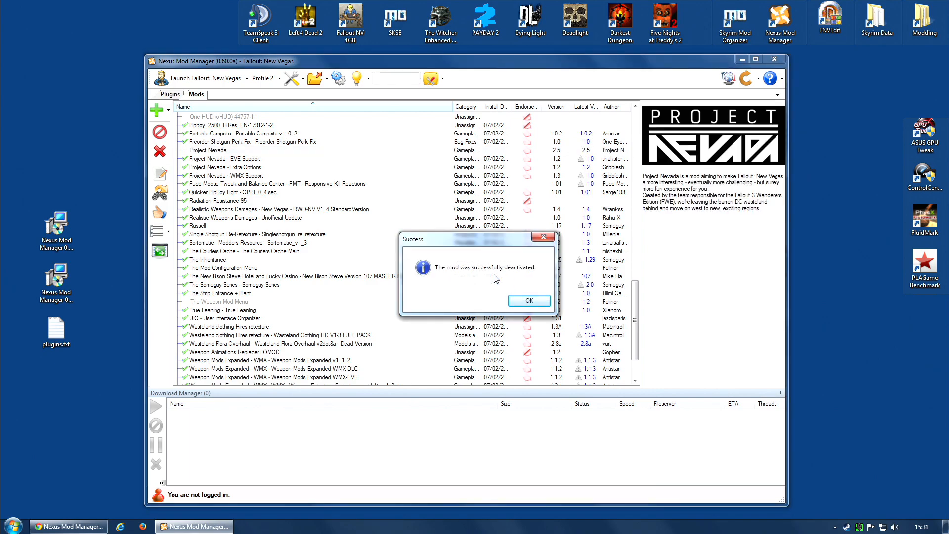
click(529, 300)
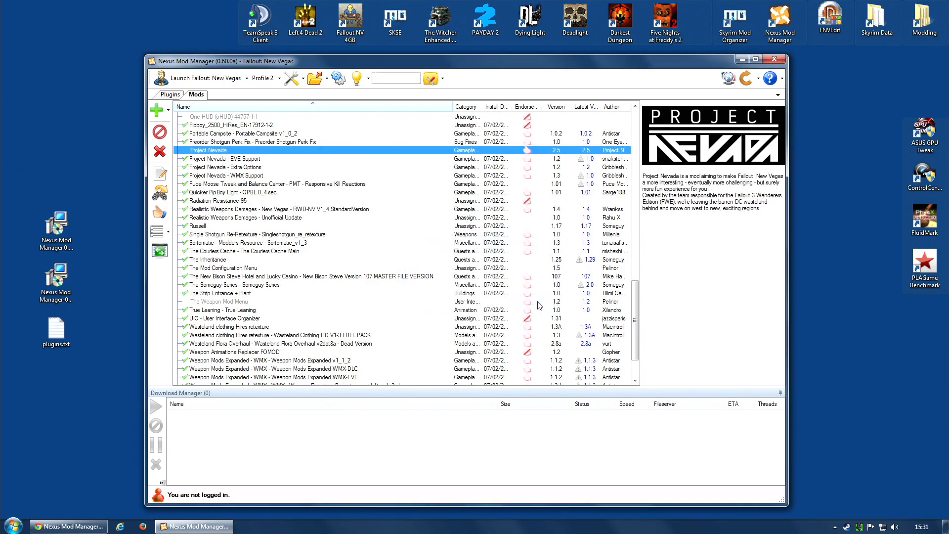
scroll(539, 305, up, 3)
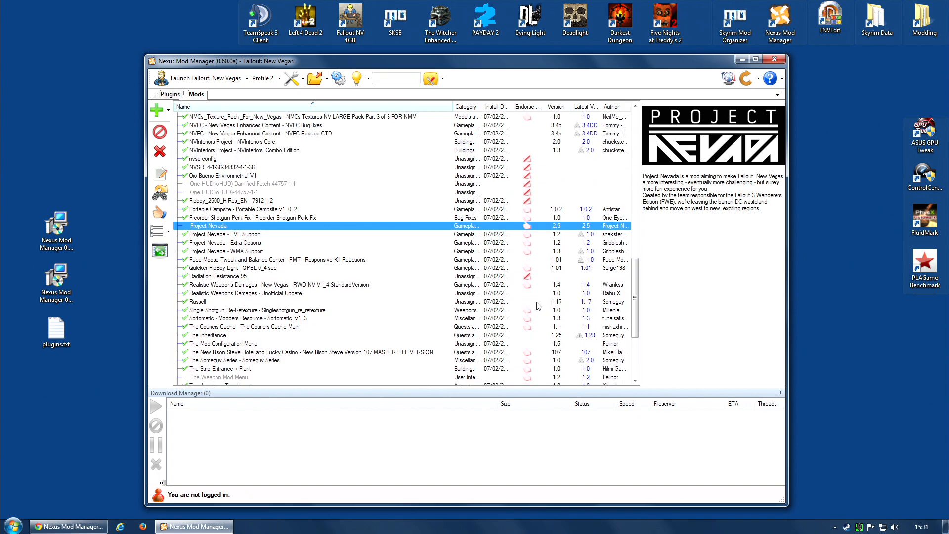
- Try activating the DUINVv04 mod, declining to overwrite The Mod Configuration Menu's start_menu.xml, and dismiss the message
scroll(539, 306, up, 2)
scroll(538, 306, up, 15)
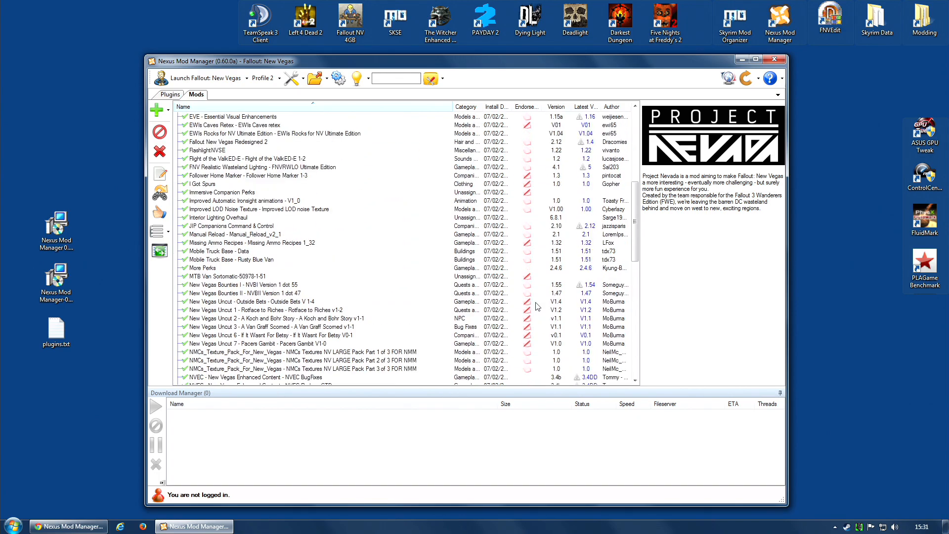
click(204, 252)
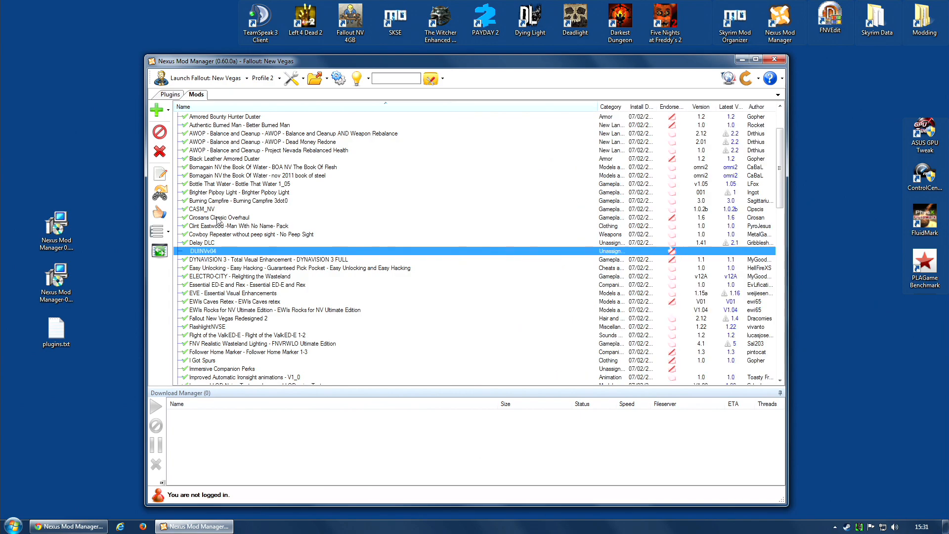
click(158, 138)
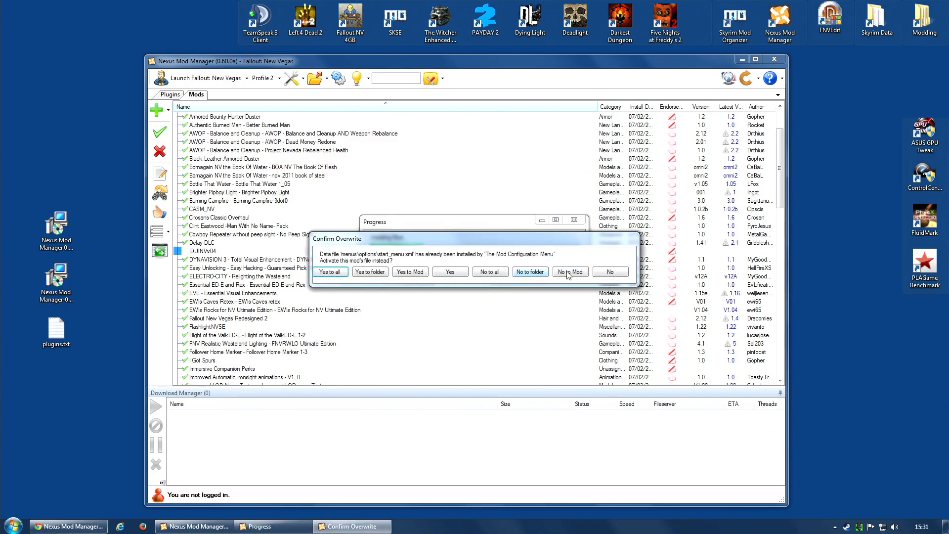
click(624, 273)
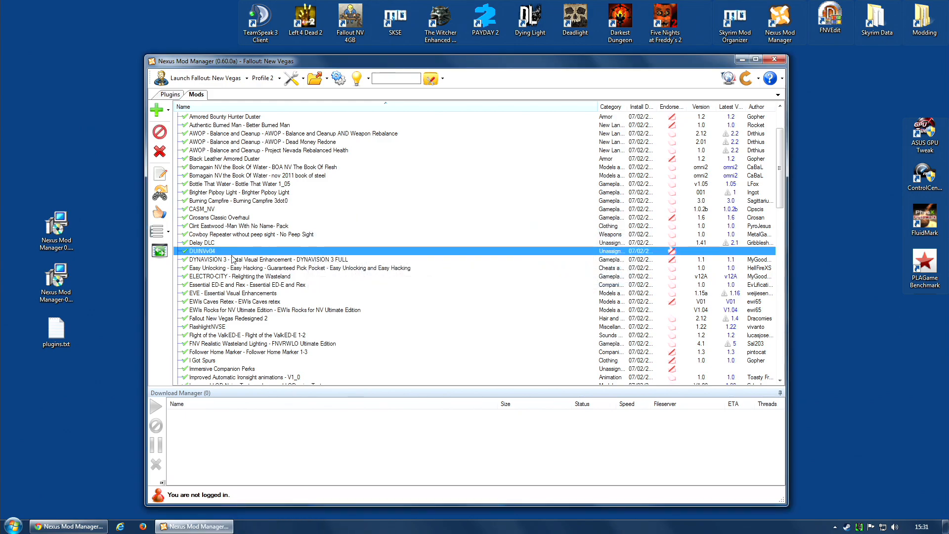
click(532, 302)
- Uninstall the DUINVv04 mod from all profiles
right_click(204, 251)
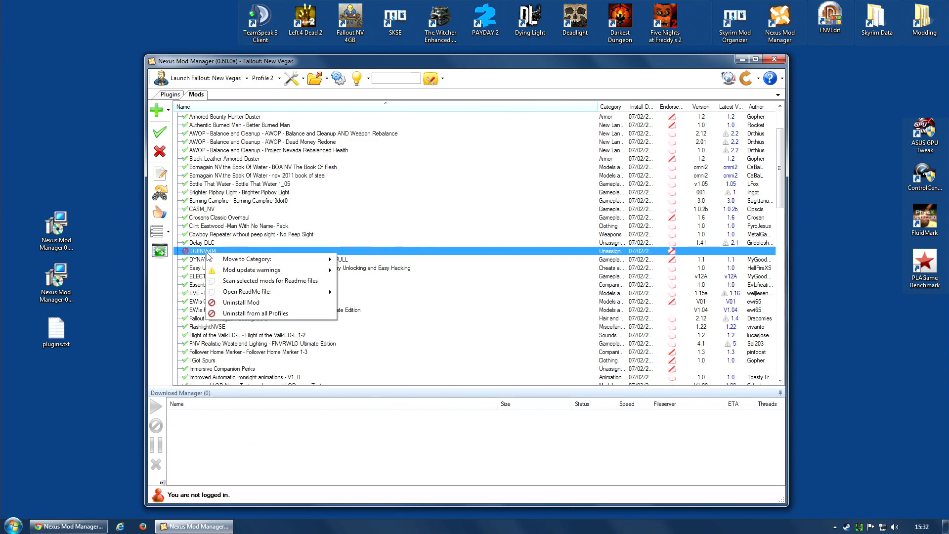
click(255, 312)
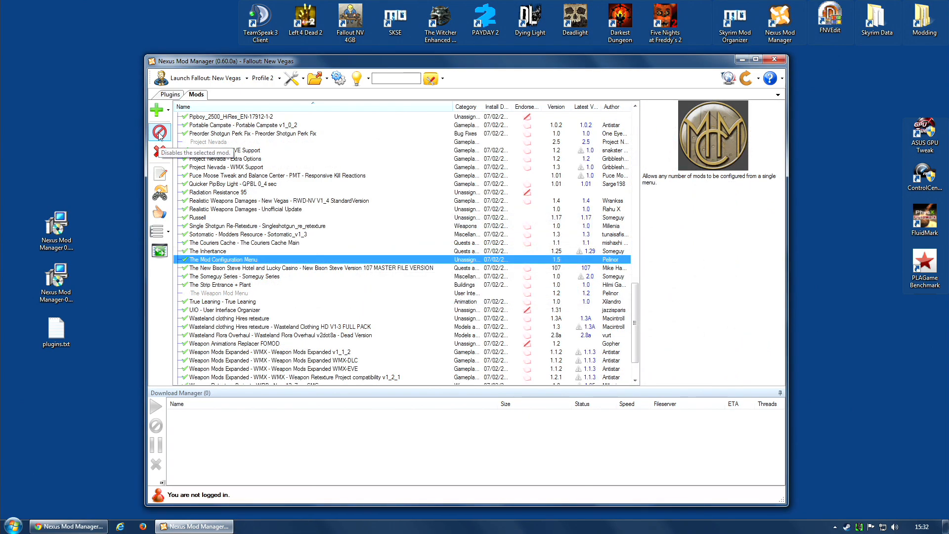
- Uninstall The Mod Configuration Menu from all profiles and dismiss the message
click(160, 136)
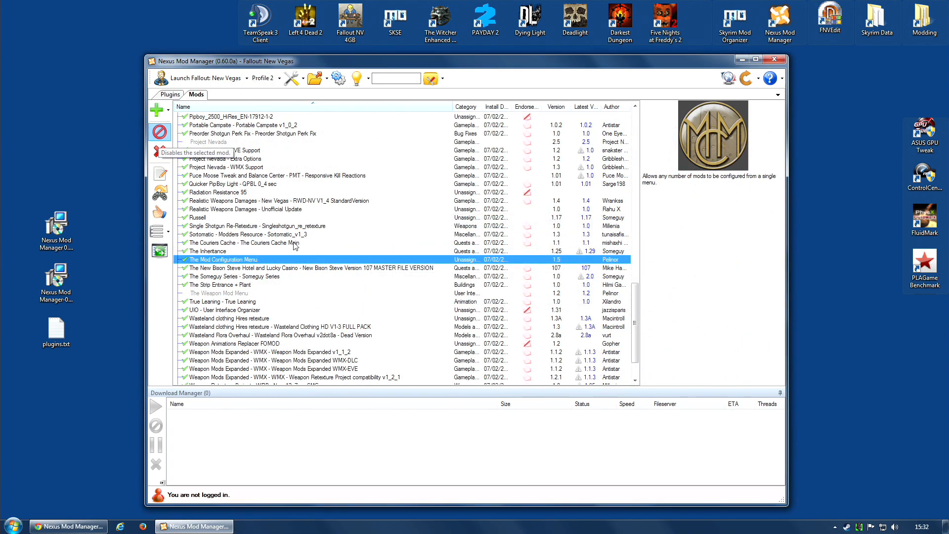
right_click(254, 262)
click(336, 319)
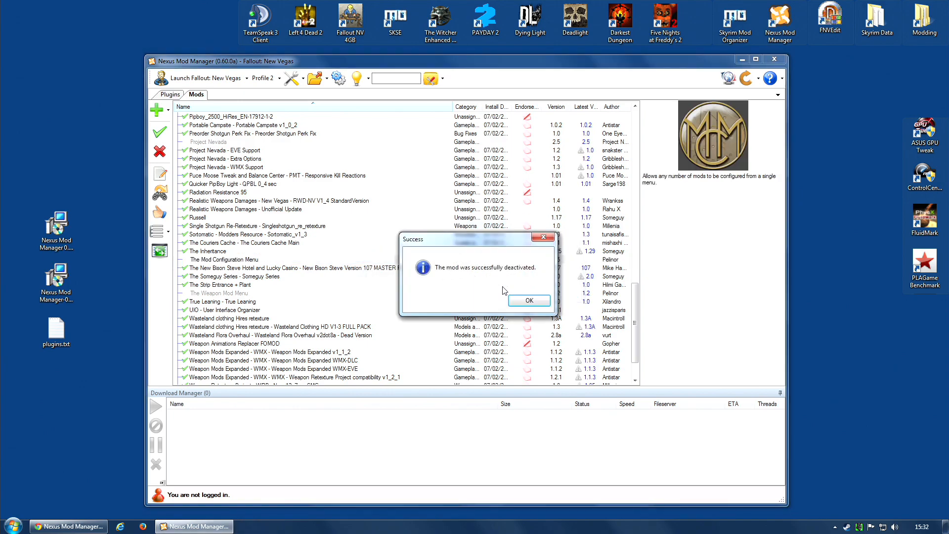
click(519, 301)
- Activate the DUINVv04 mod and dismiss the message
drag(635, 295, 629, 144)
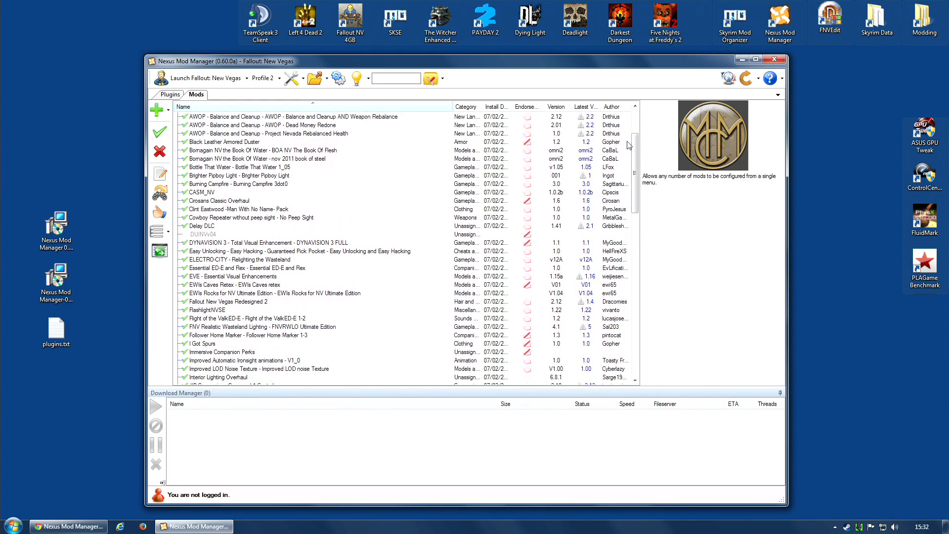
click(206, 236)
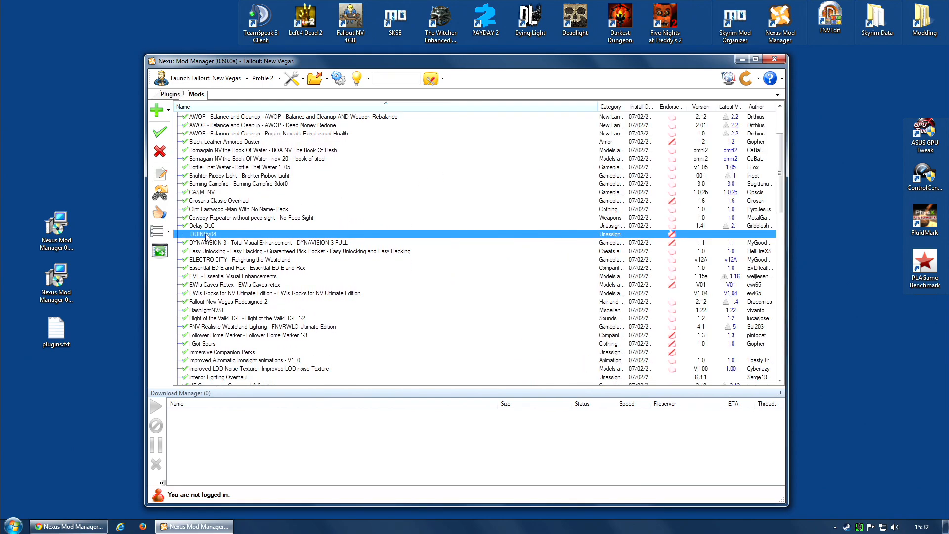
click(159, 132)
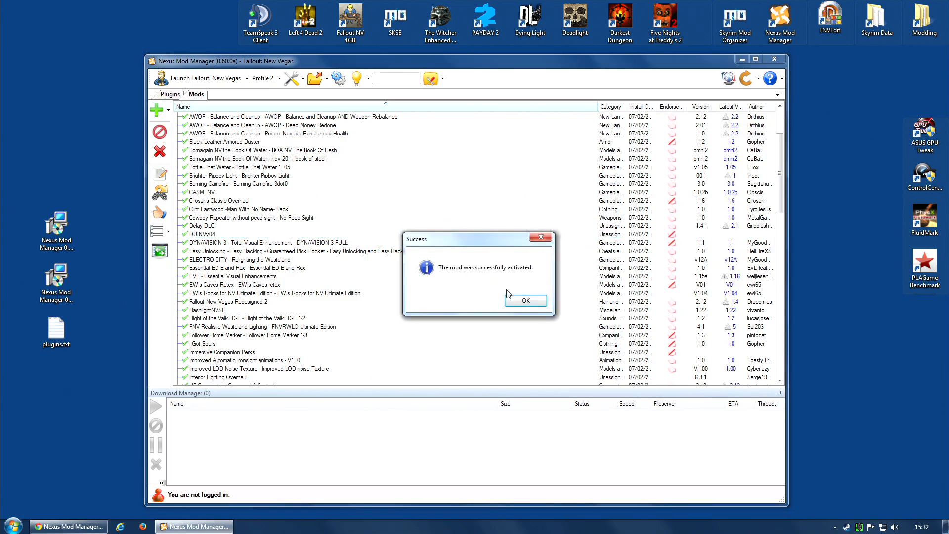
click(526, 300)
- Activate the base Project Nevada mod
drag(782, 186, 783, 295)
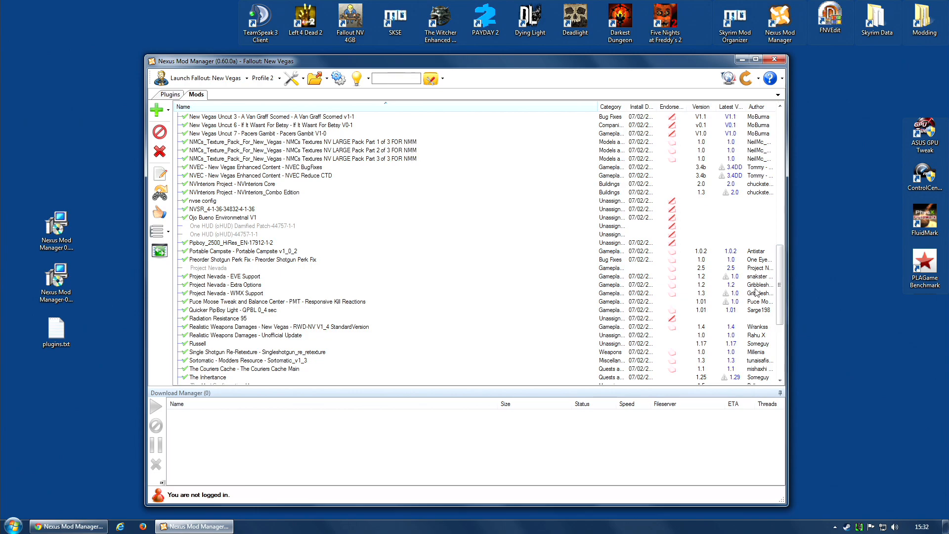
click(229, 269)
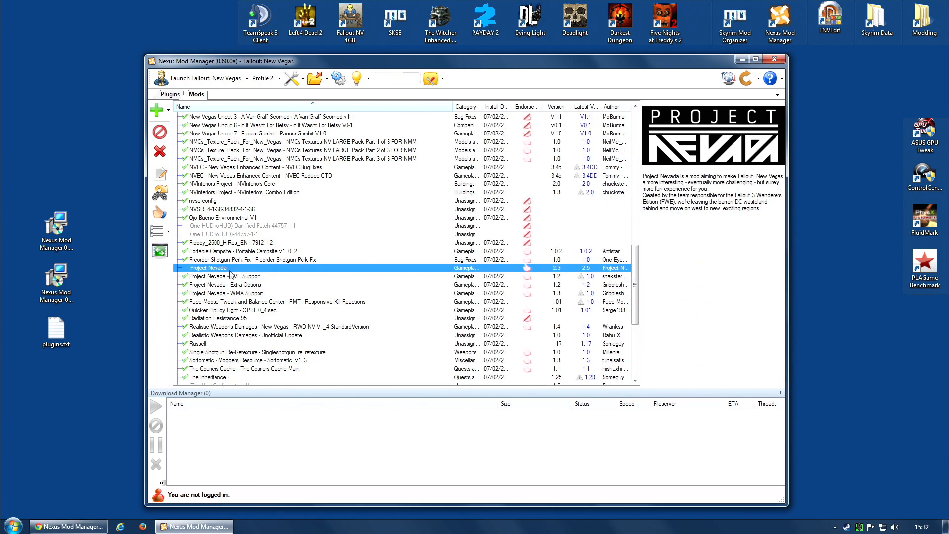
click(163, 138)
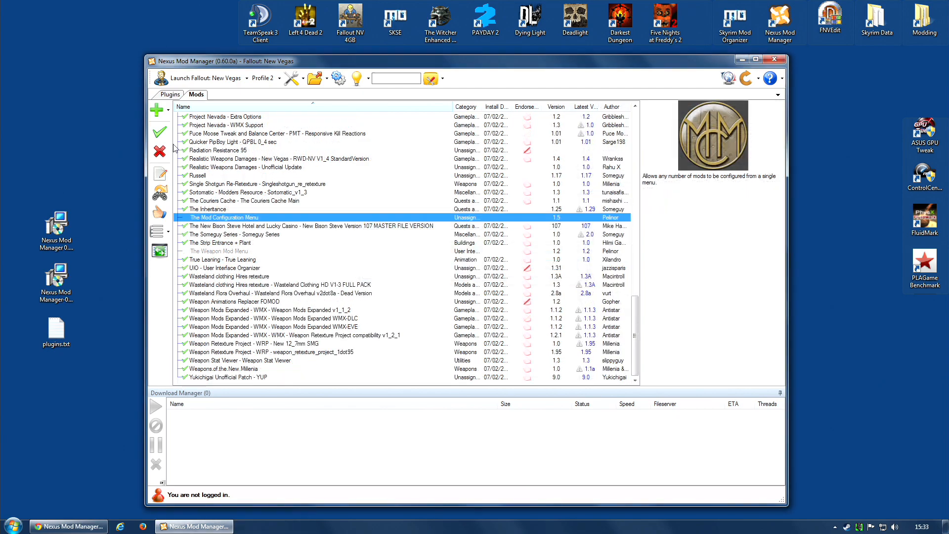
- Install The Mod Configuration Menu, answering Yes to Mod for overwriting Project Nevada's files, and dismiss the message
click(160, 133)
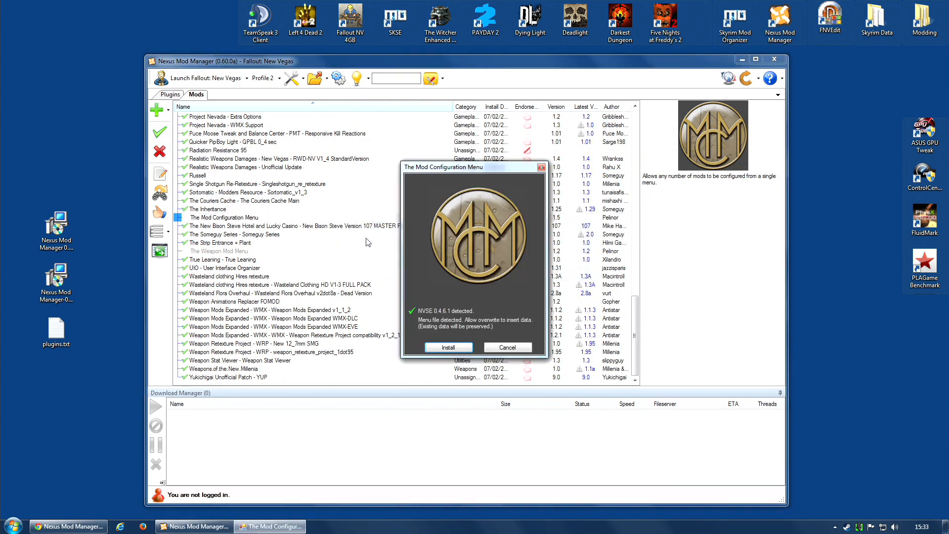
click(450, 347)
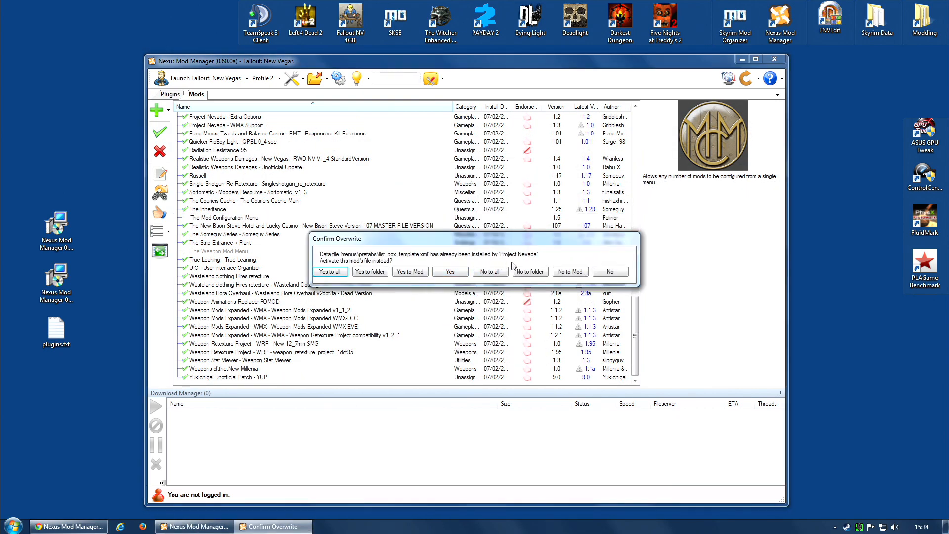
click(412, 277)
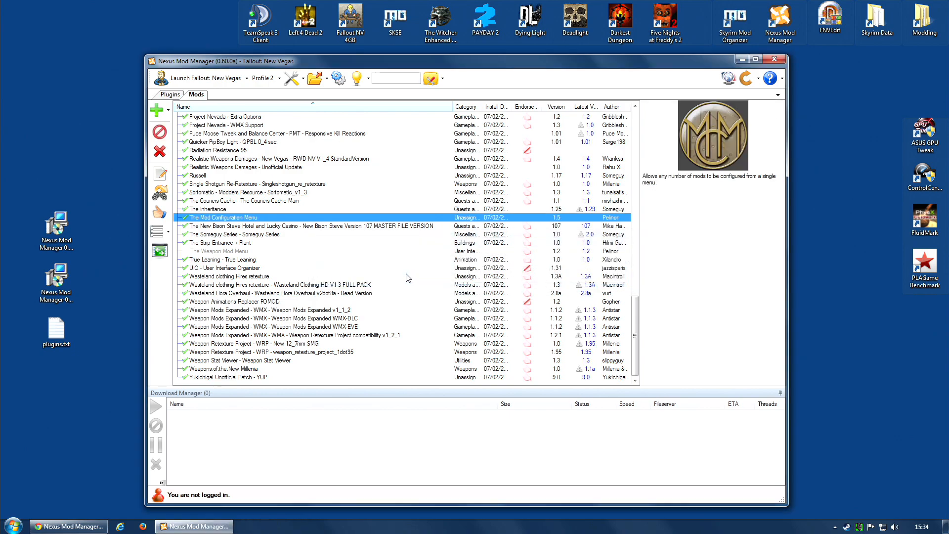
click(534, 301)
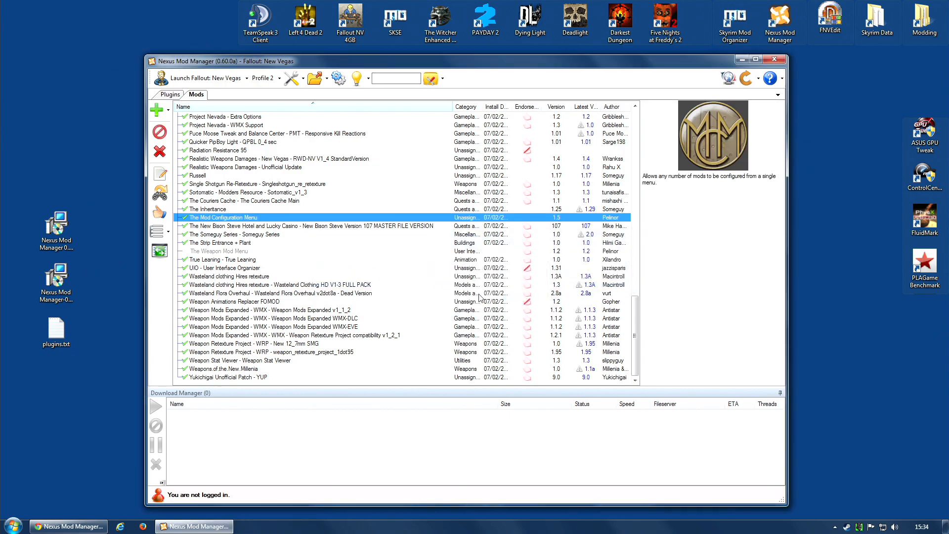
- Install The Weapon Mod Menu, answering Yes to Mod for overwriting DUINVv04's files, and dismiss the message
click(244, 251)
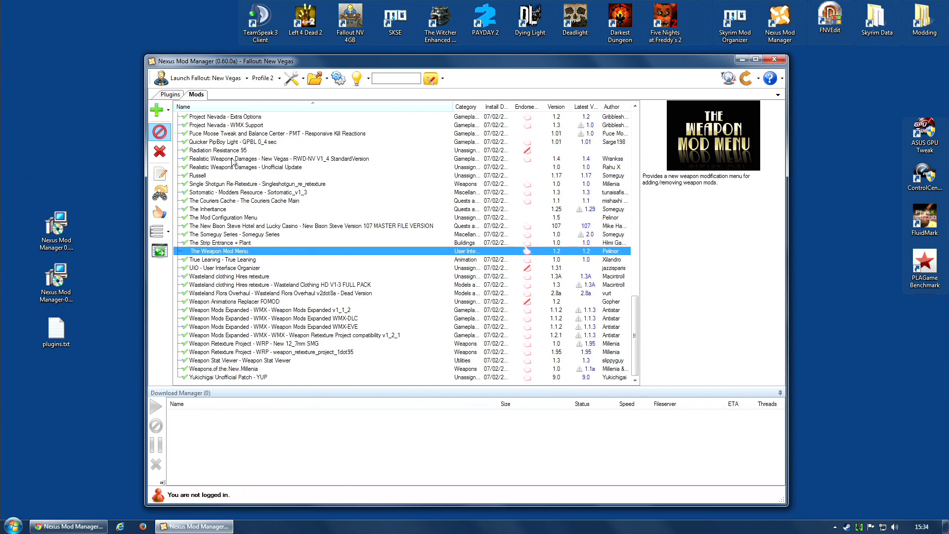
click(166, 135)
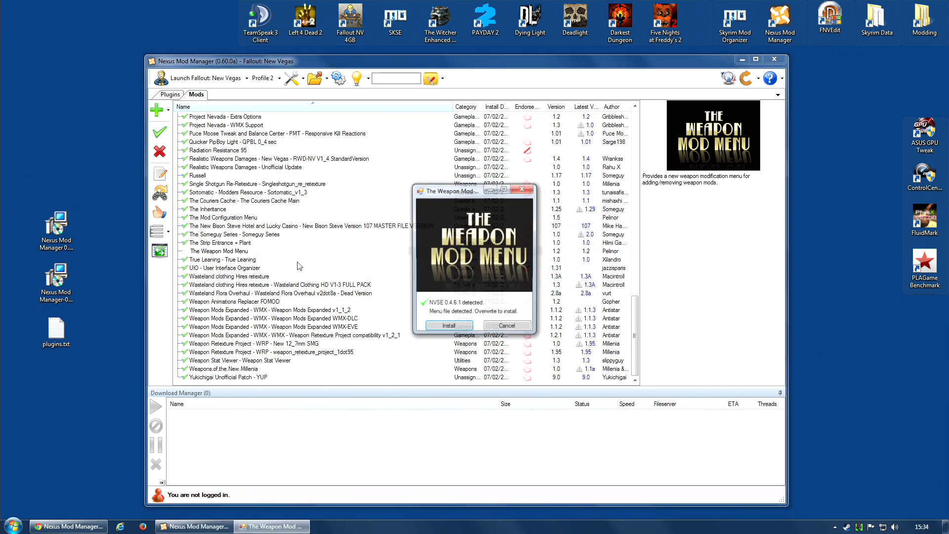
click(458, 329)
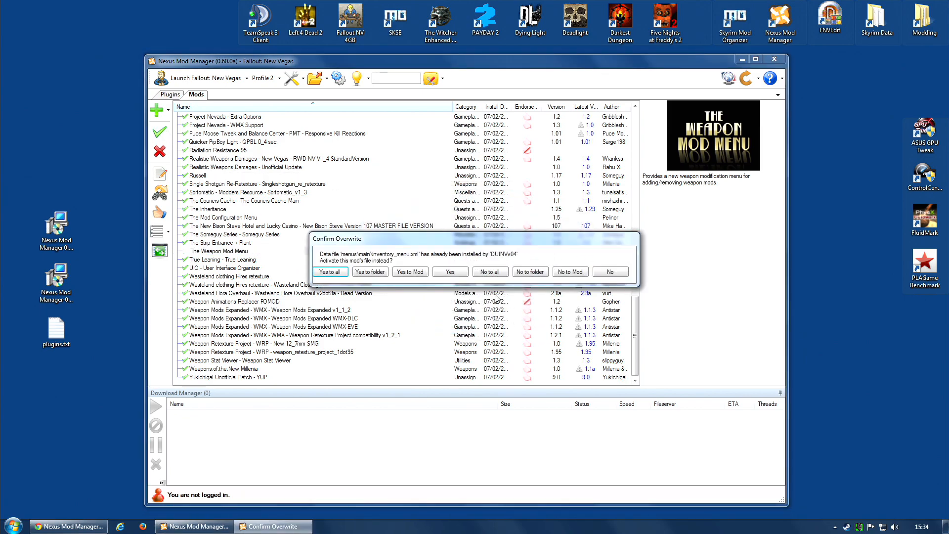
click(398, 274)
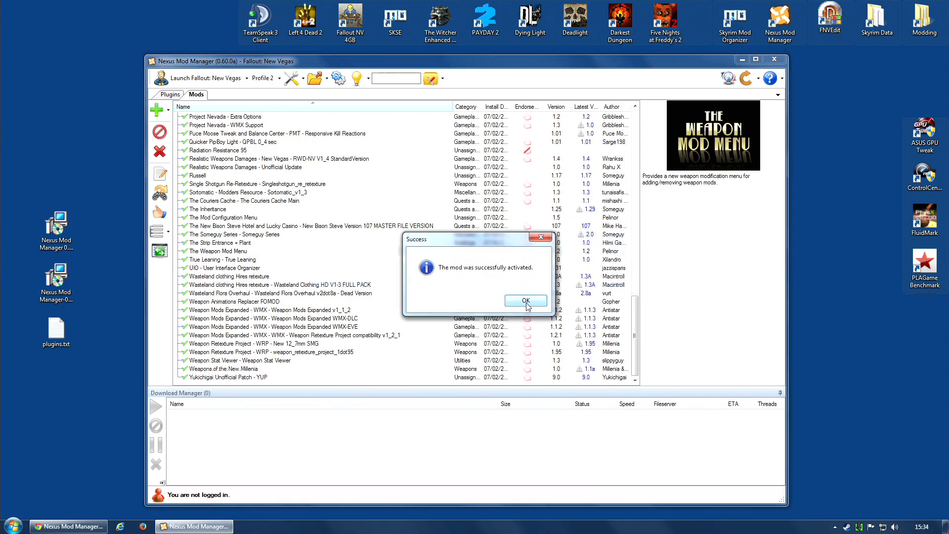
click(526, 301)
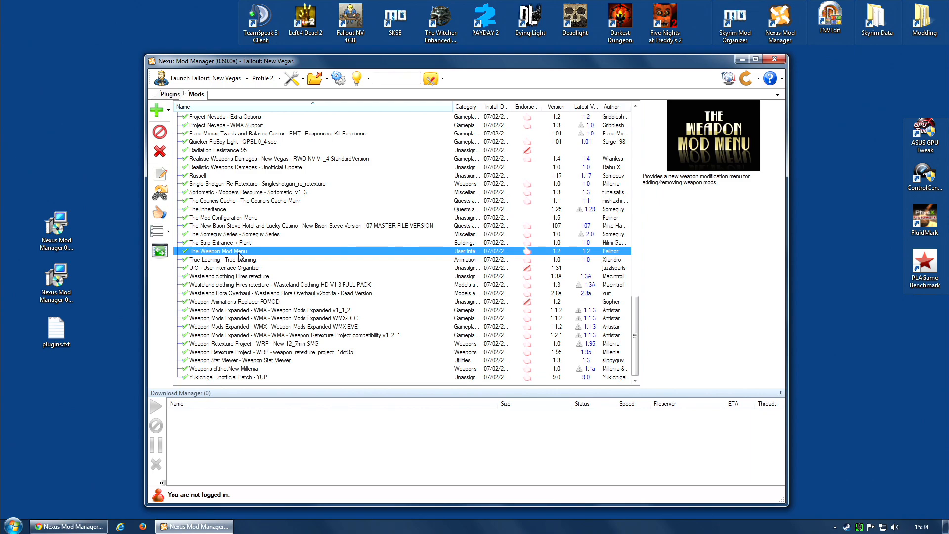
- Activate the main One HUD (oHUD) mod, answering Yes to Mod for each overwrite, including FlashlightNVSE's files, and dismiss the message
scroll(267, 255, up, 6)
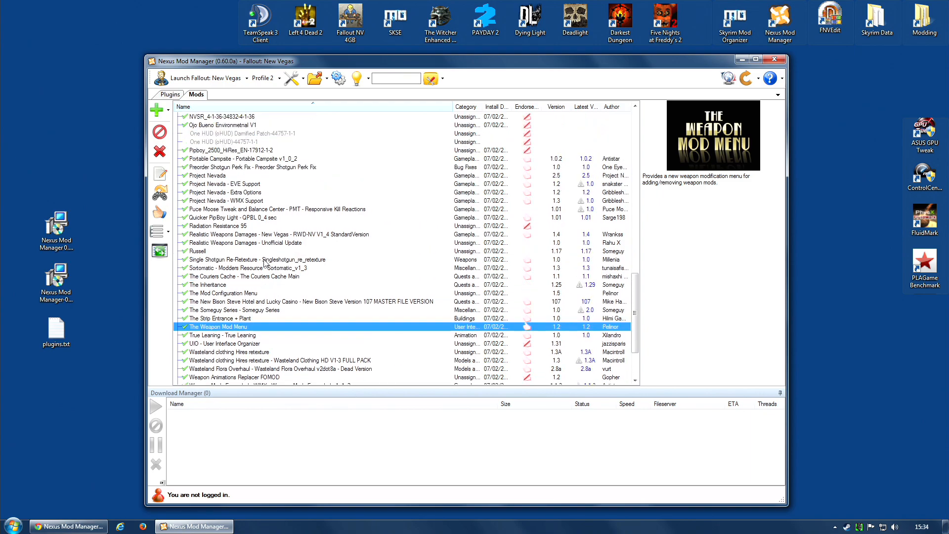
scroll(271, 252, up, 20)
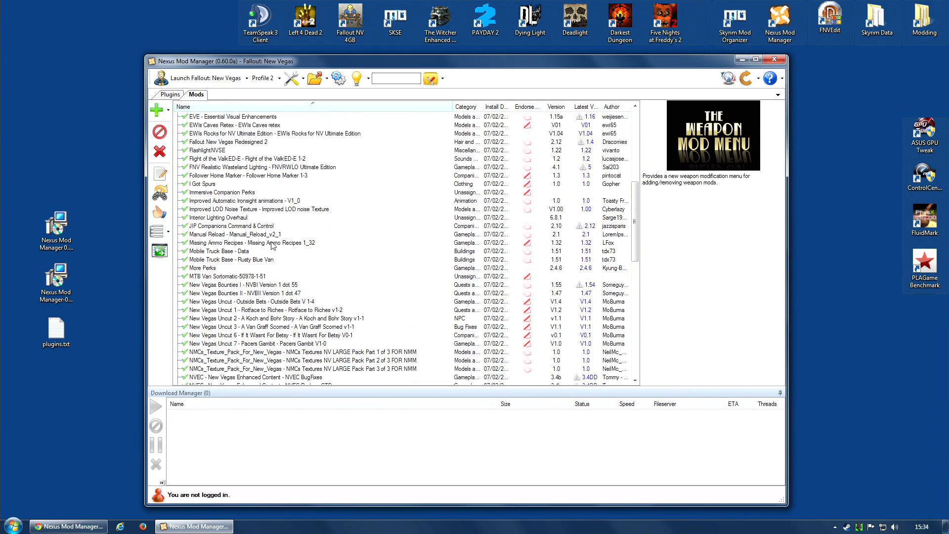
scroll(272, 246, down, 20)
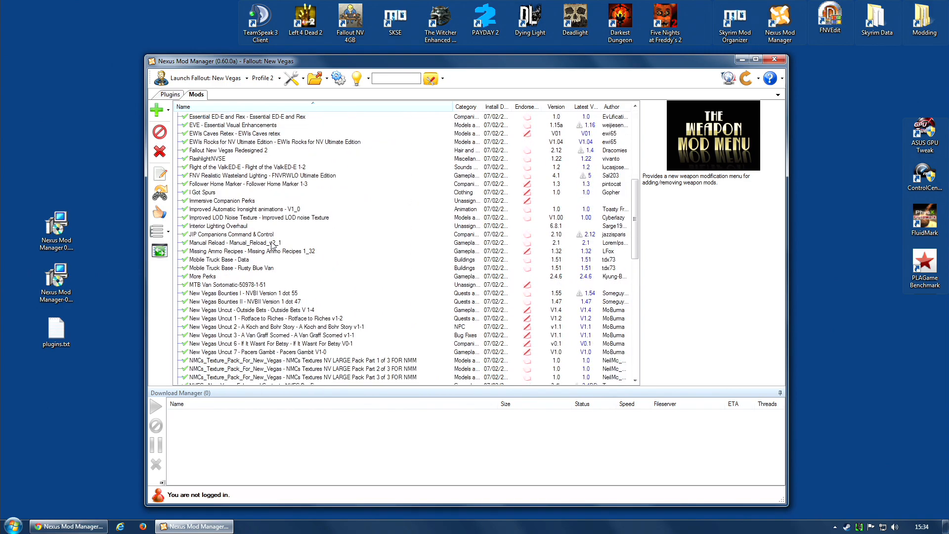
click(249, 252)
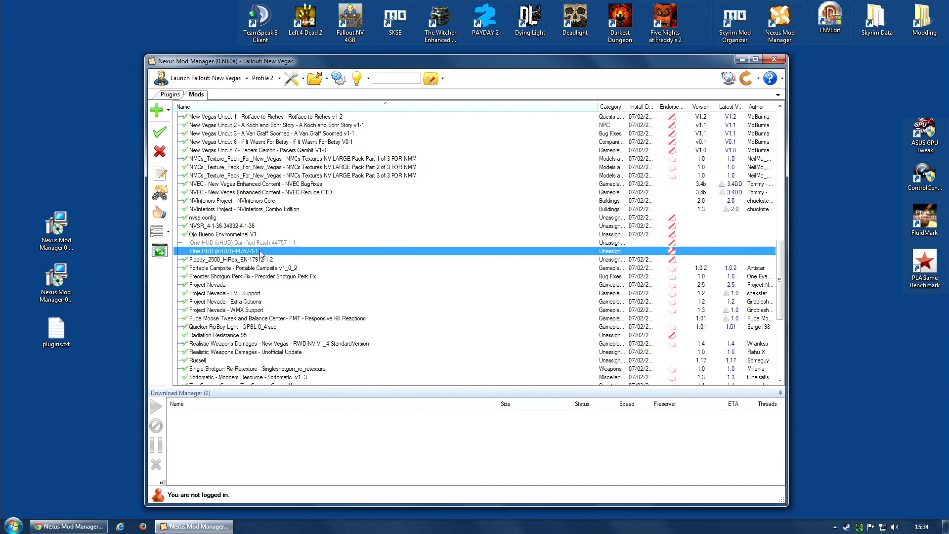
click(159, 132)
click(424, 273)
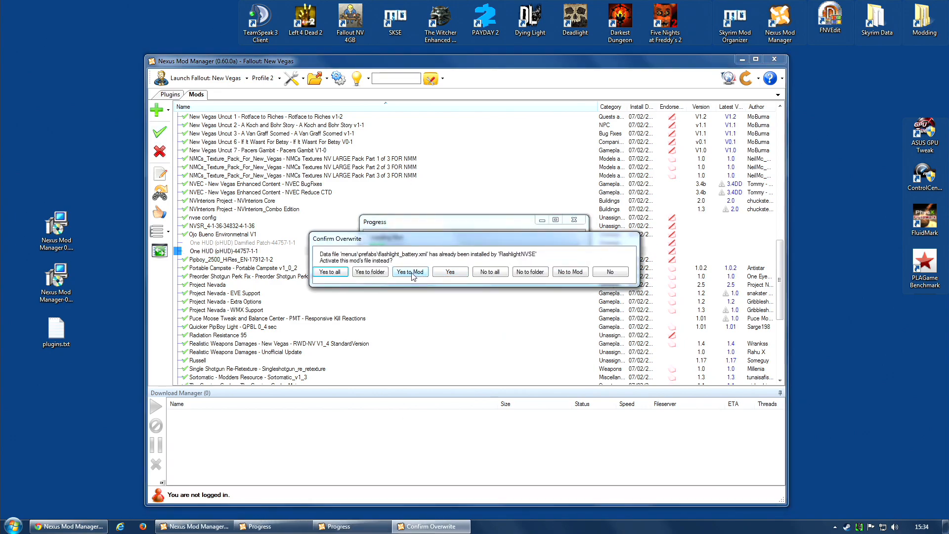
click(411, 272)
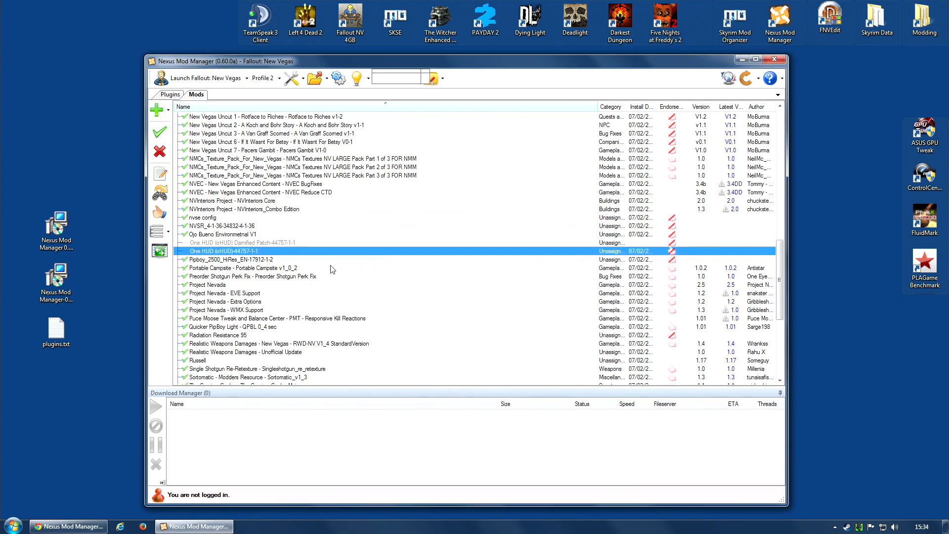
click(514, 298)
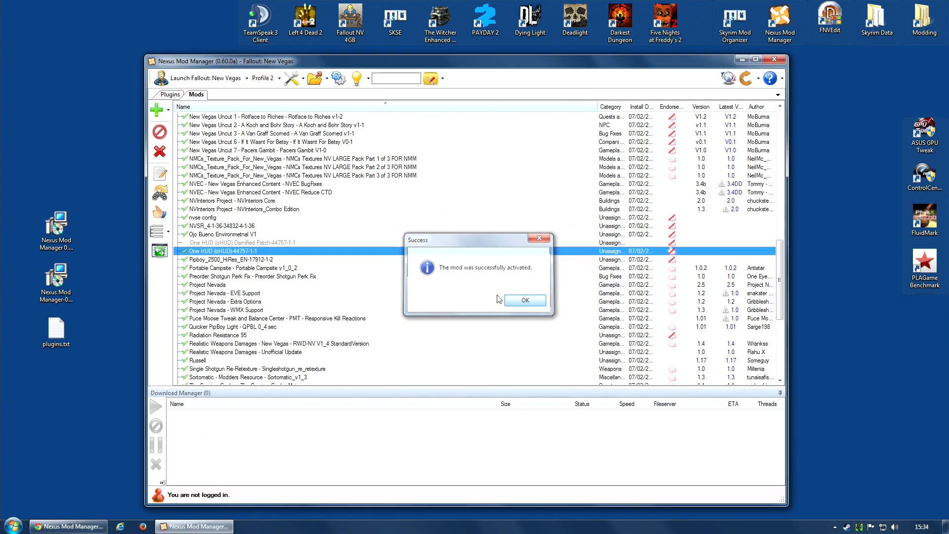
- Activate the One HUD (oHUD) Darnified Patch, answering Yes to Mod for overwriting the main One HUD files, and dismiss the message
click(292, 243)
click(159, 132)
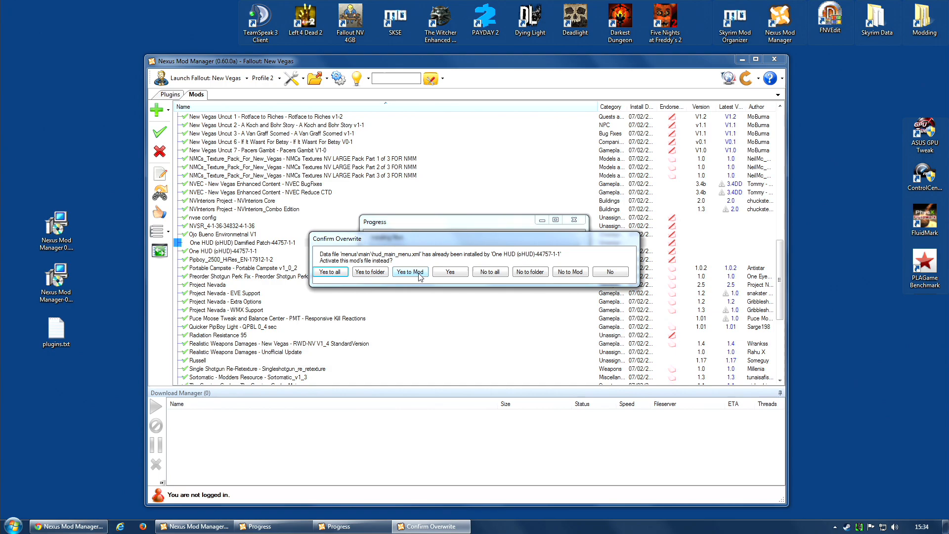
click(418, 274)
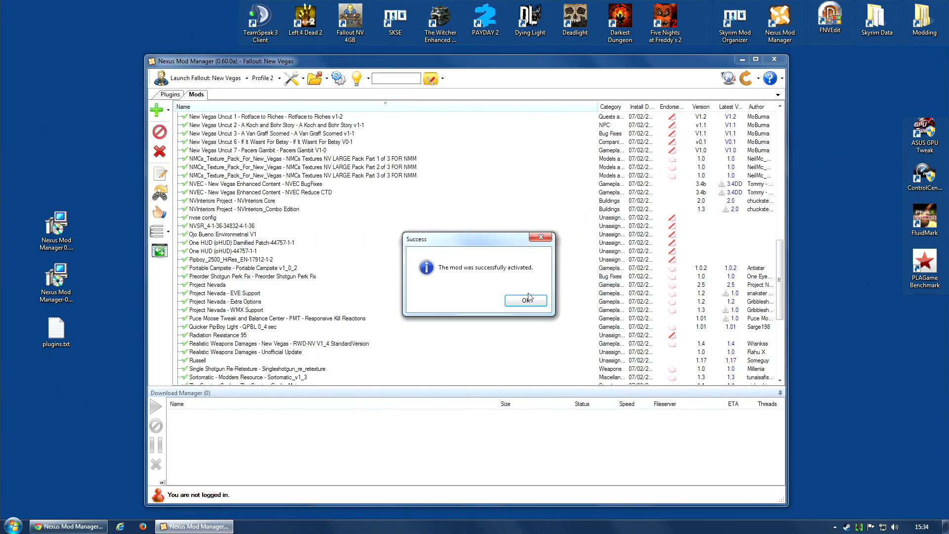
click(527, 299)
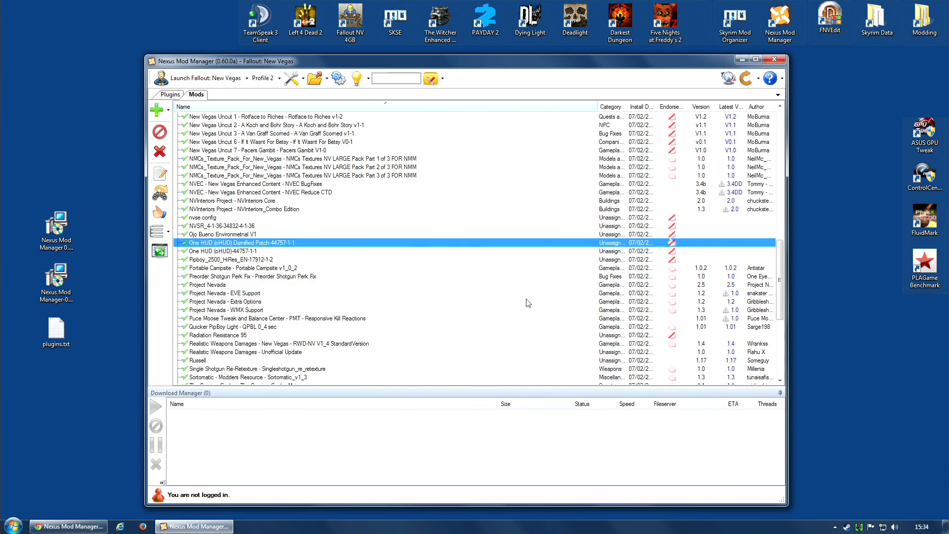
scroll(402, 275, up, 5)
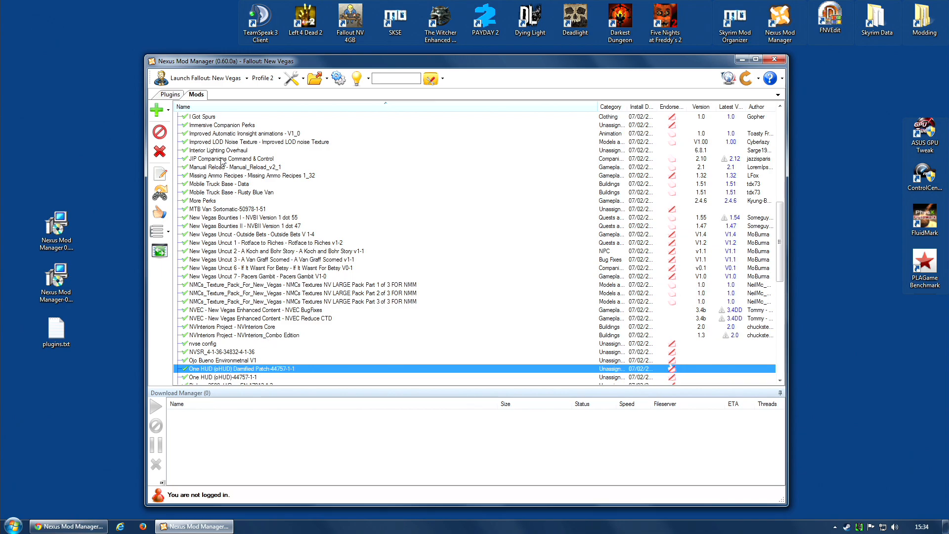
scroll(221, 162, up, 3)
scroll(265, 179, down, 10)
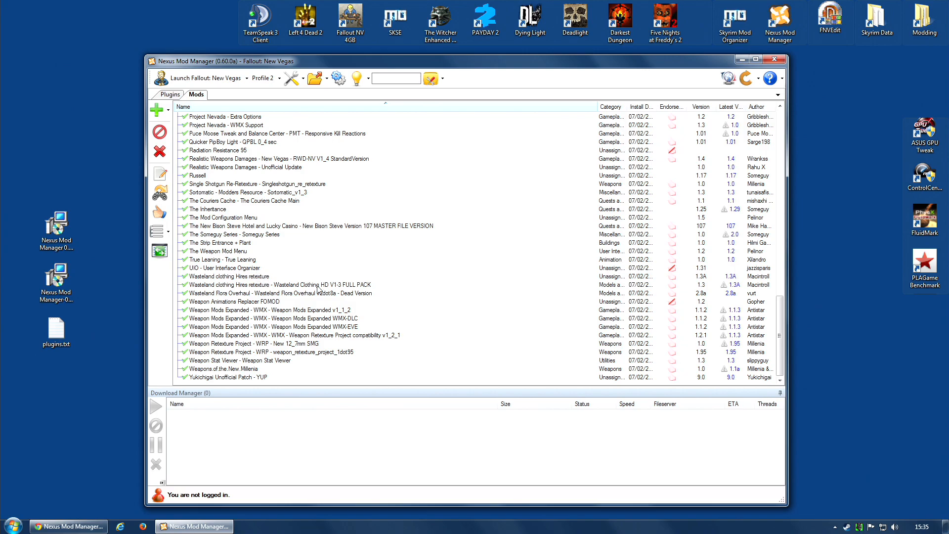
- Enable the four unchecked Project Nevada plugins (Core, Cyb..., Equi... and Reb...) in the plugin load order
click(170, 94)
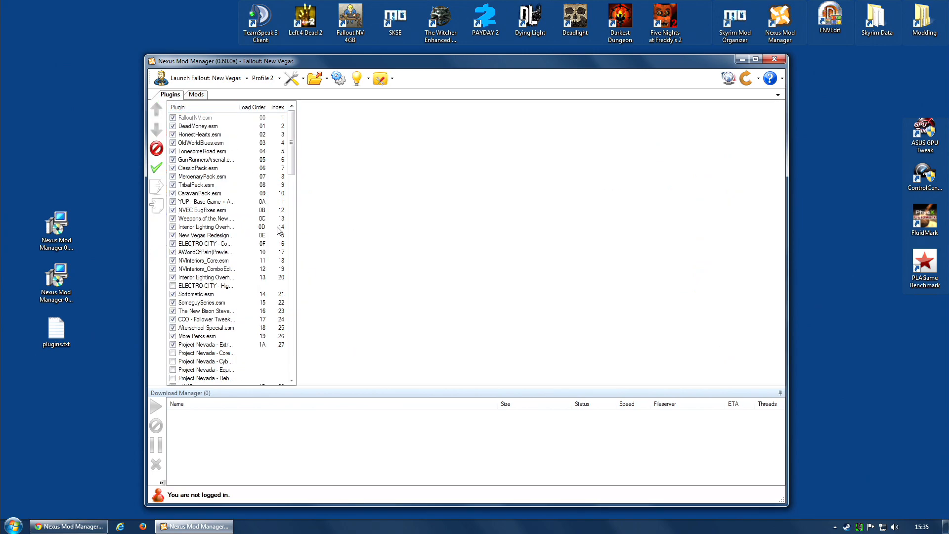
drag(293, 167, 305, 202)
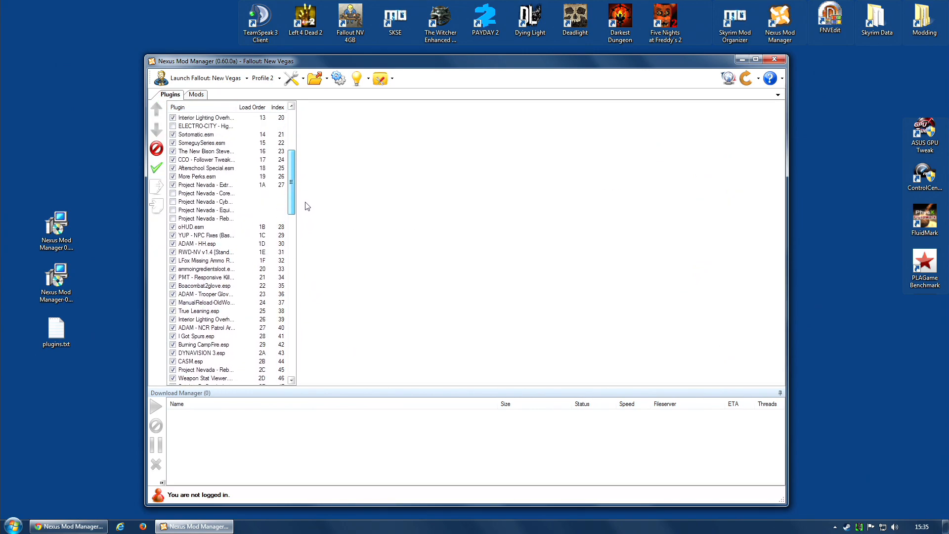
click(173, 194)
click(173, 201)
click(173, 210)
click(173, 219)
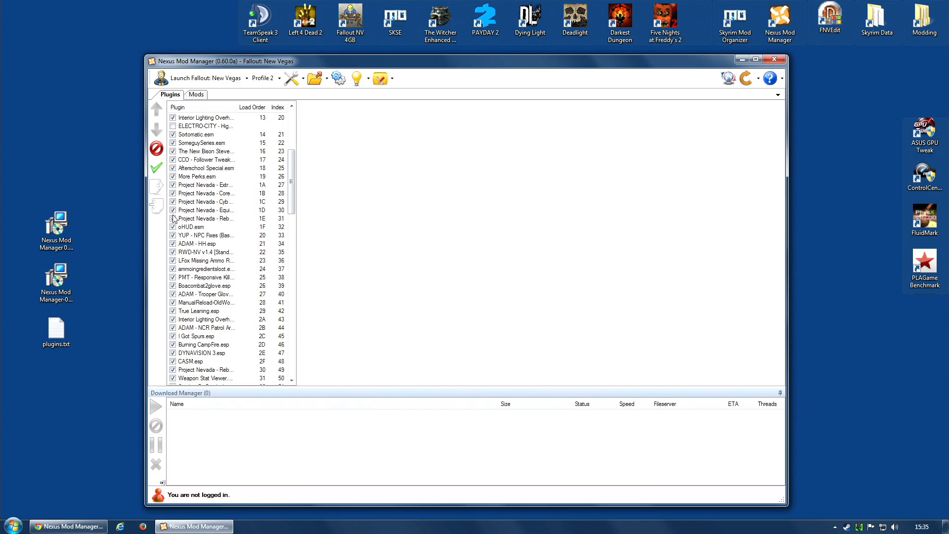
- Check the end of the load order, close Nexus Mod Manager, and sort the plugins with LOOT, closing it when done
drag(289, 170, 307, 333)
drag(216, 365, 218, 368)
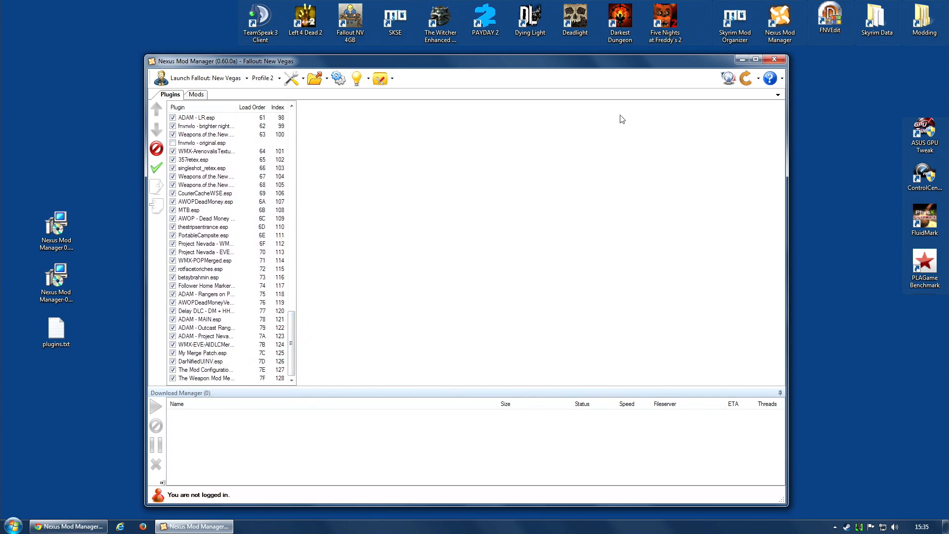
click(774, 59)
scroll(802, 33, down, 1)
double_click(746, 22)
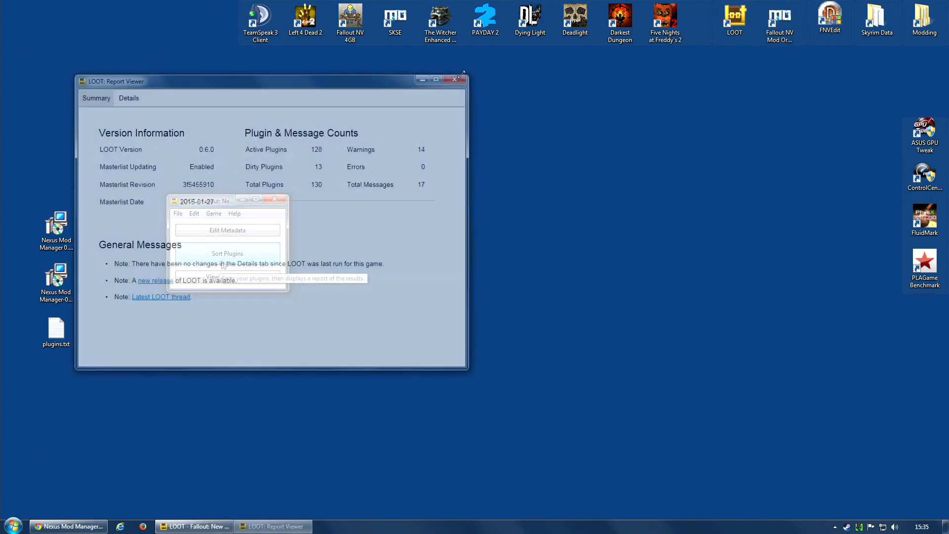
click(458, 82)
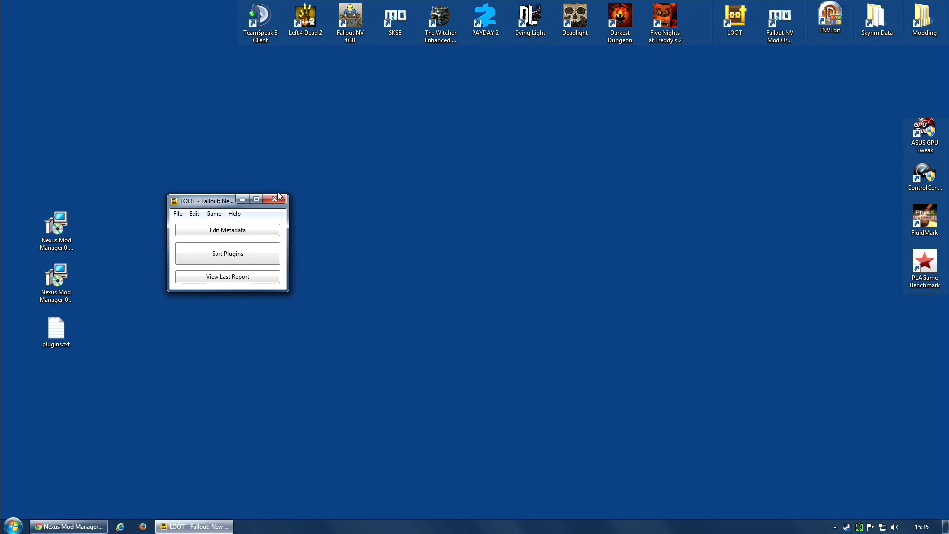
click(280, 196)
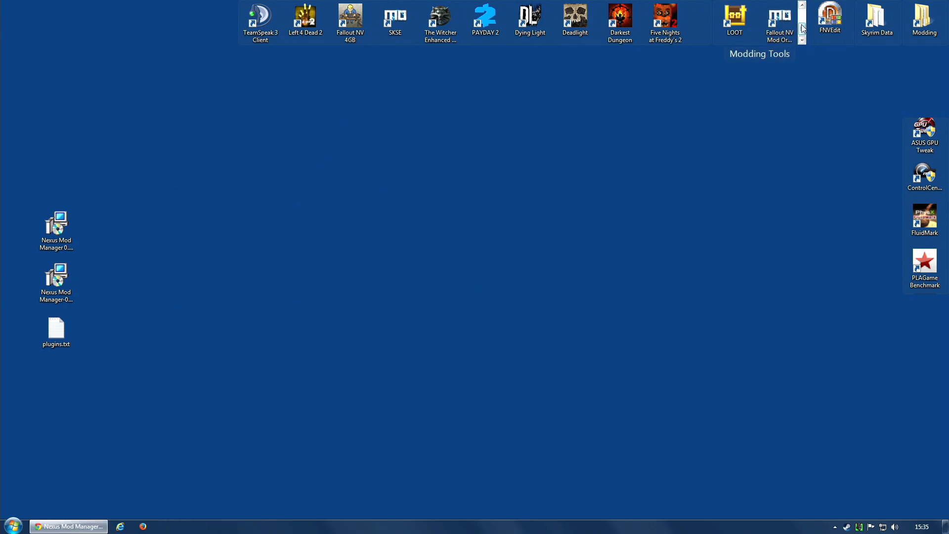
- Reopen Nexus Mod Manager for Fallout: New Vegas, inspect My Merge Patch.esp at the end of the load order, and close it
scroll(788, 30, down, 1)
double_click(780, 22)
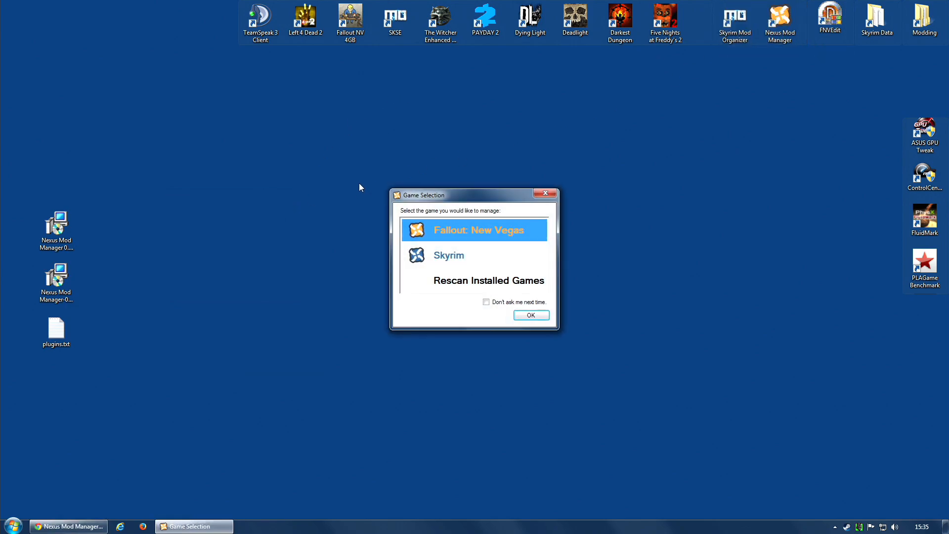
click(538, 313)
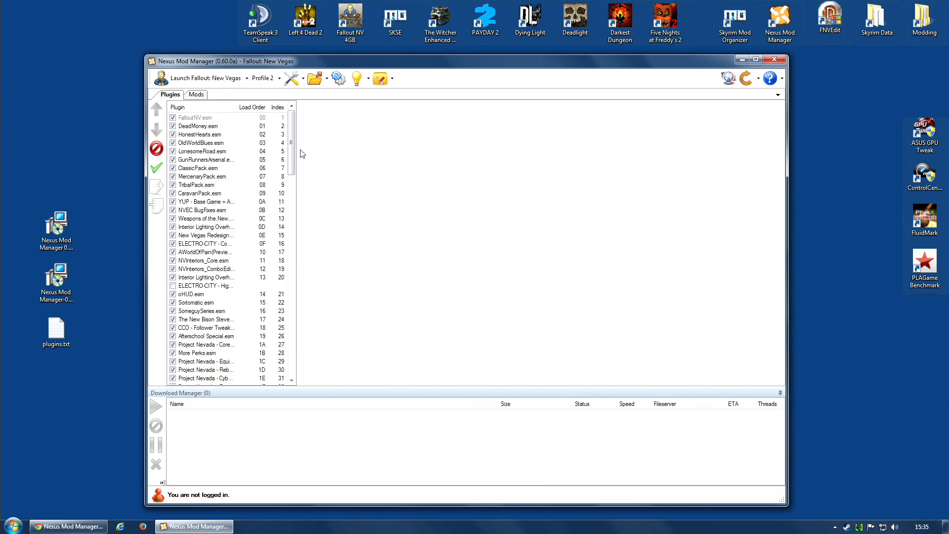
drag(292, 149, 304, 364)
drag(203, 370, 204, 382)
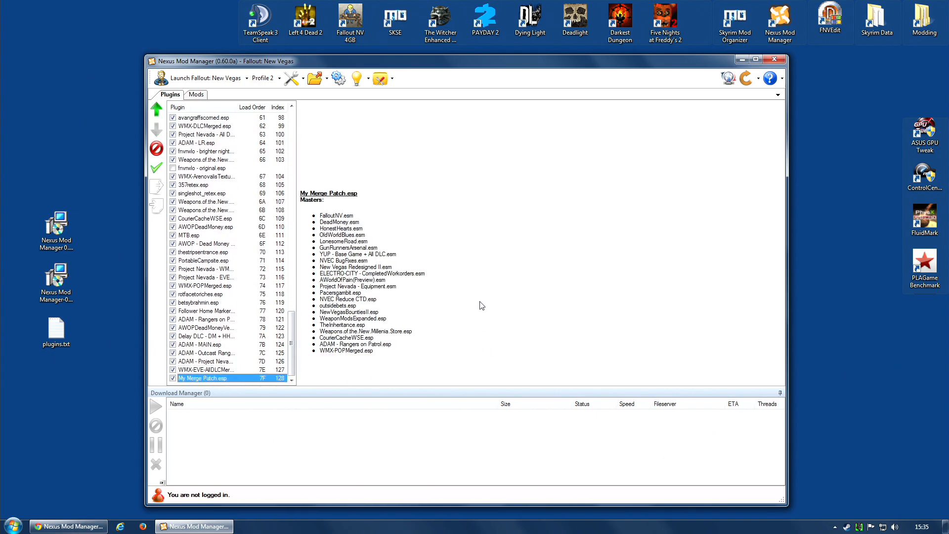
click(774, 60)
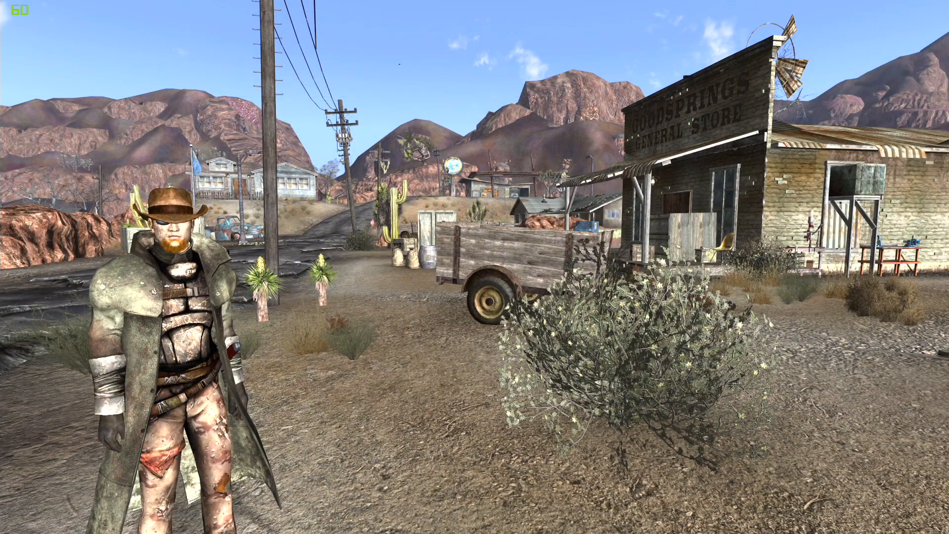
- Open Mod Configuration from the pause menu in Fallout: New Vegas
key(Escape)
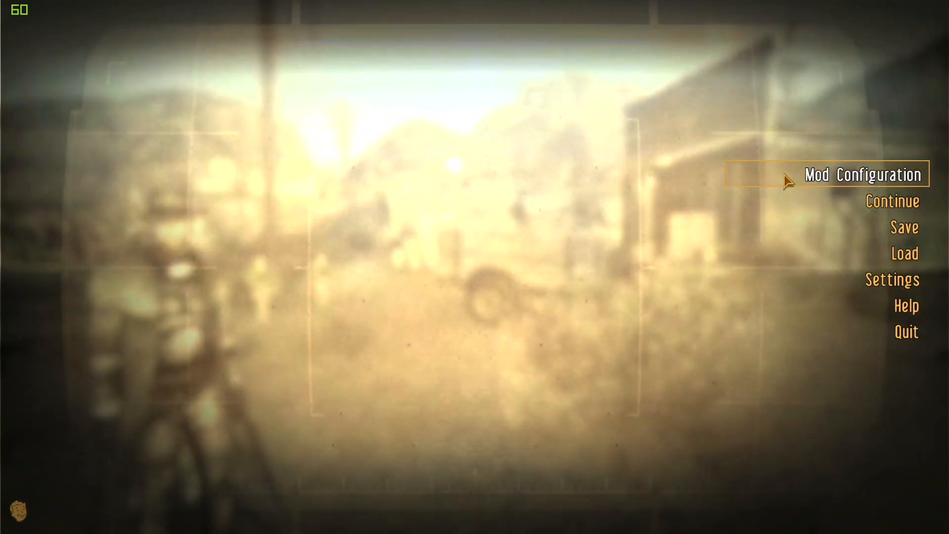
click(808, 176)
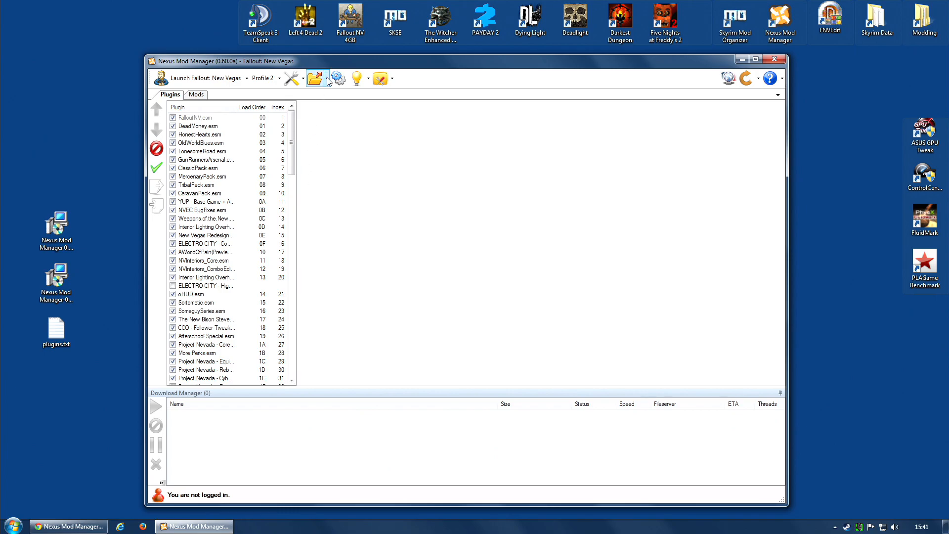
- Uninstall all active mods in Nexus Mod Manager, confirm the removal with Yes, and close the manager
click(304, 79)
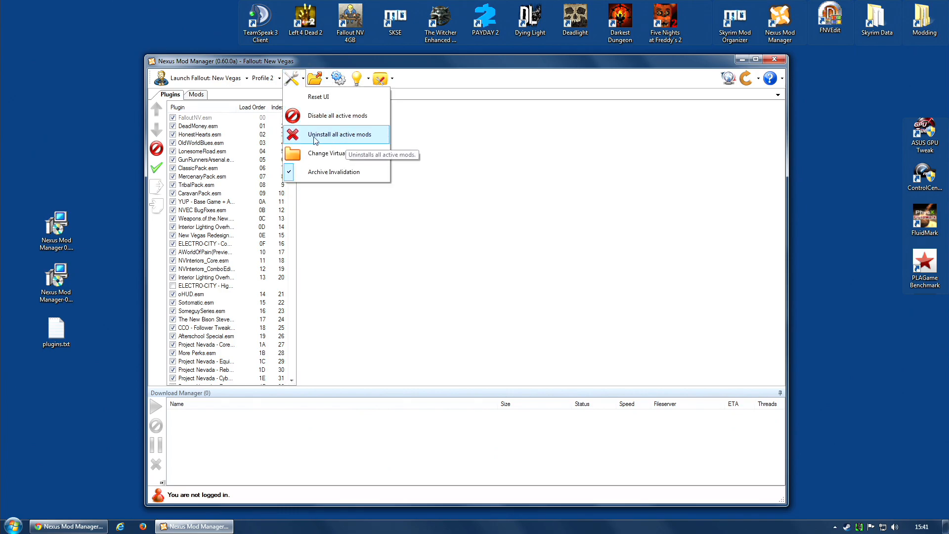
click(326, 140)
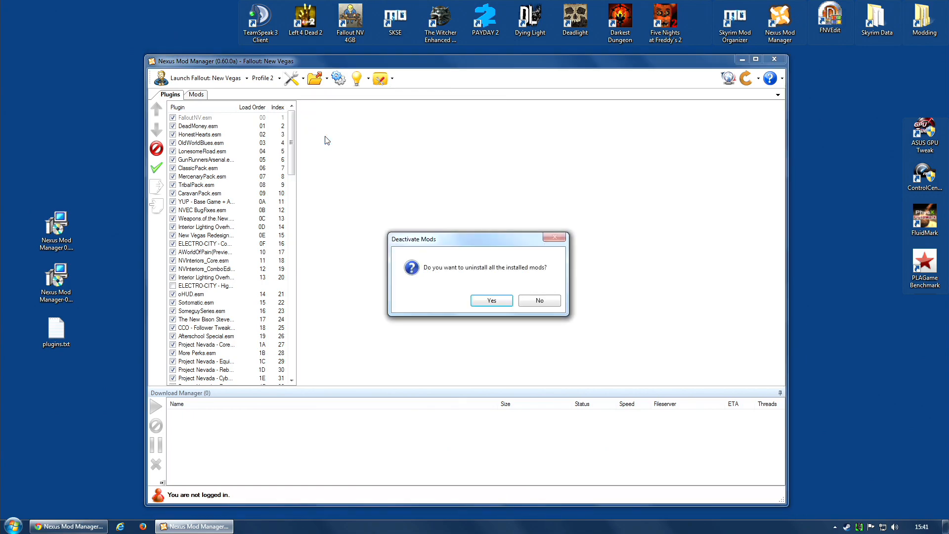
click(492, 301)
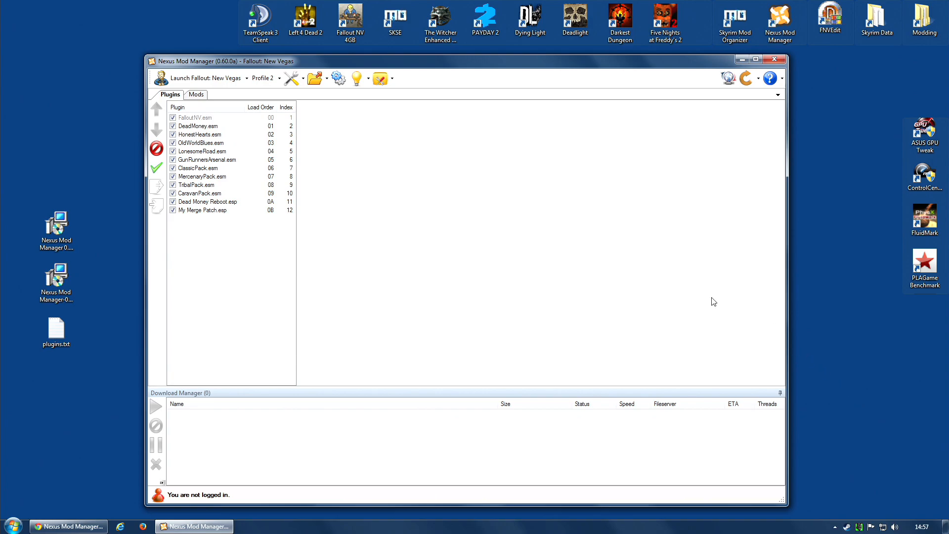
click(783, 64)
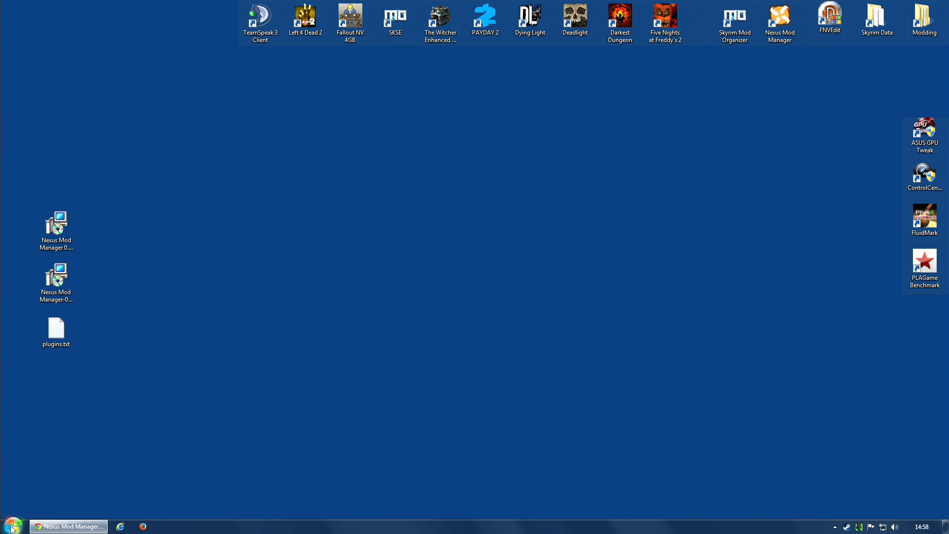
- Inspect the contents of F:\Games\Nexus Mod Manager\FalloutNV\VirtualInstall, and close the folder window
click(13, 526)
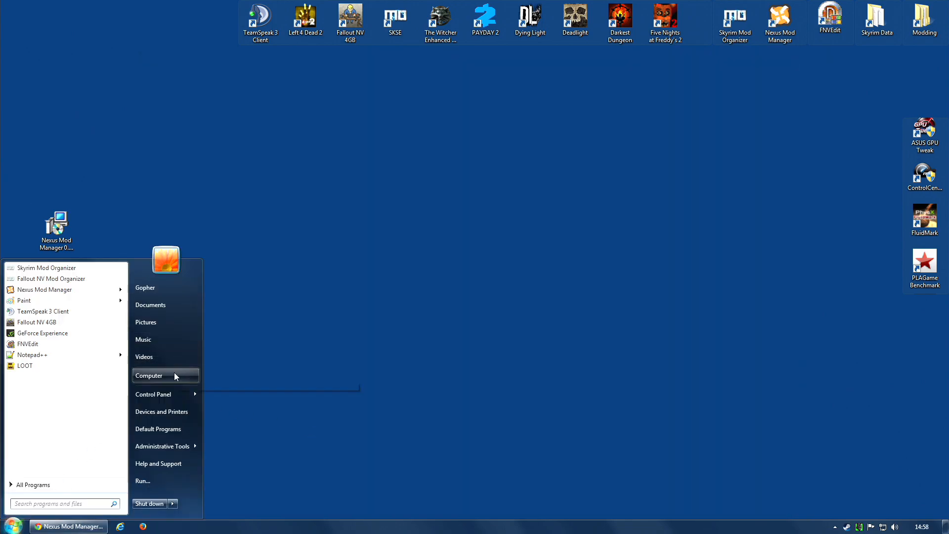
click(174, 374)
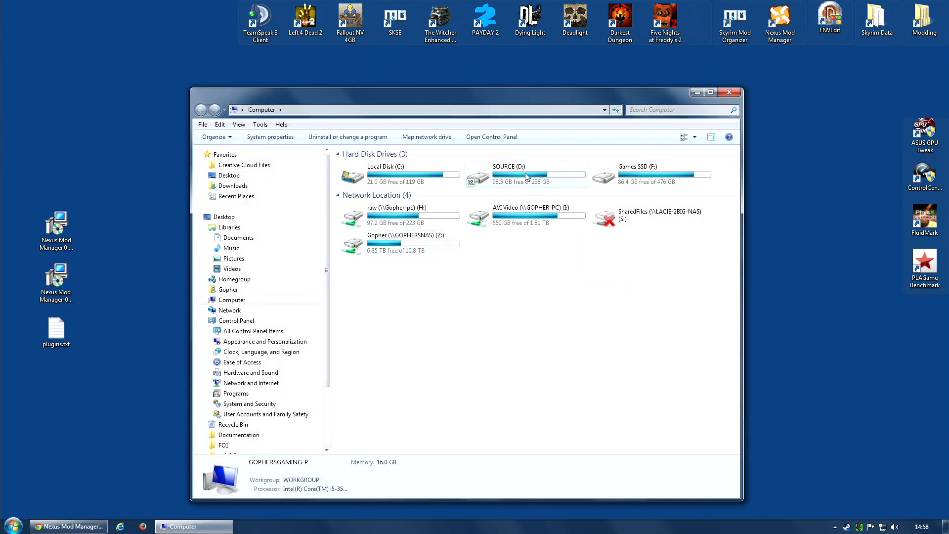
double_click(525, 173)
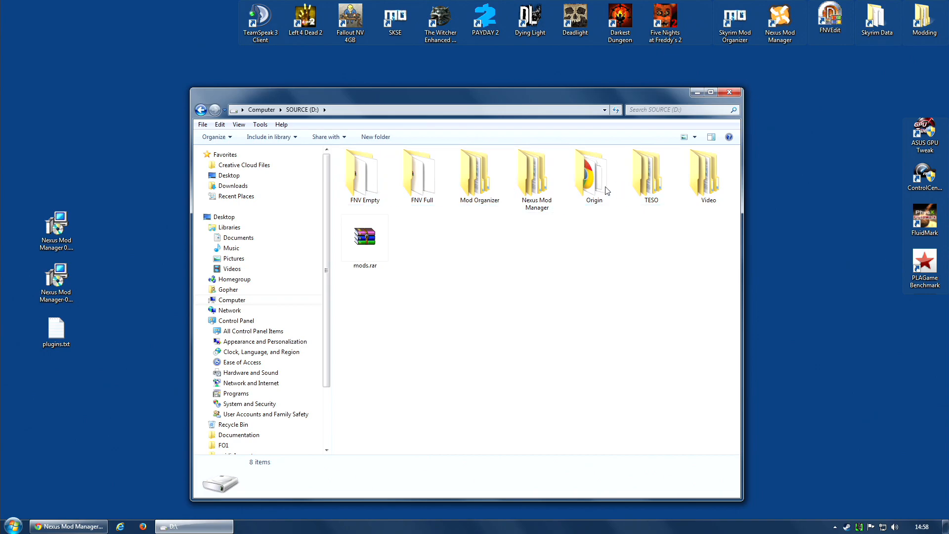
click(262, 109)
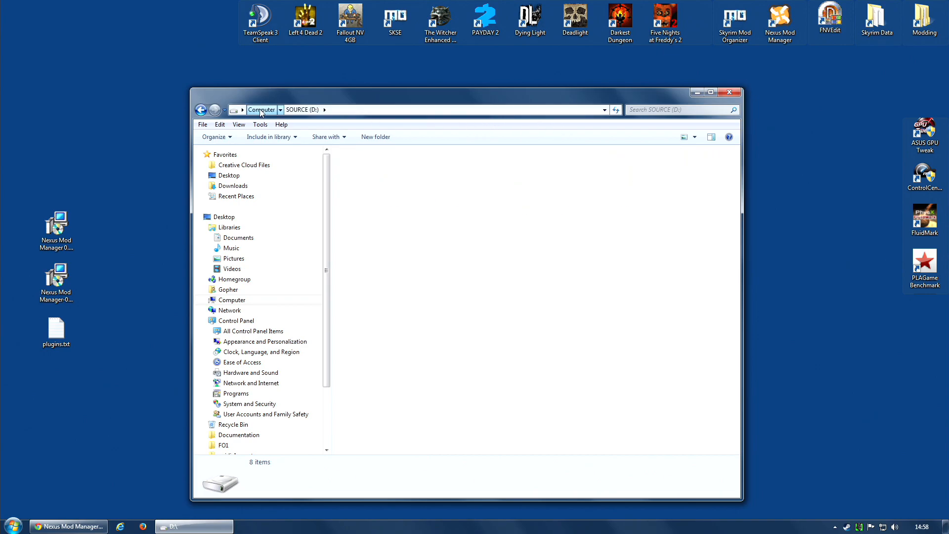
double_click(626, 180)
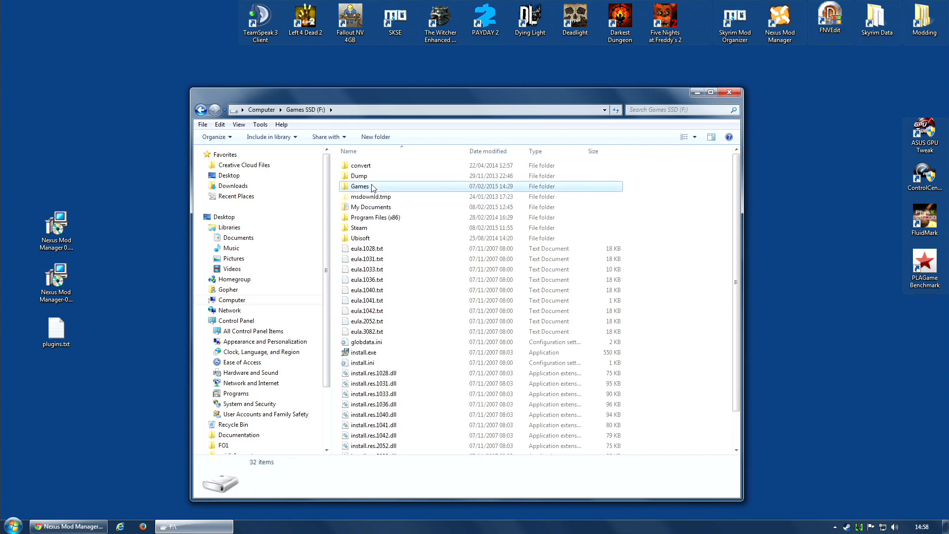
double_click(357, 186)
double_click(372, 168)
double_click(373, 167)
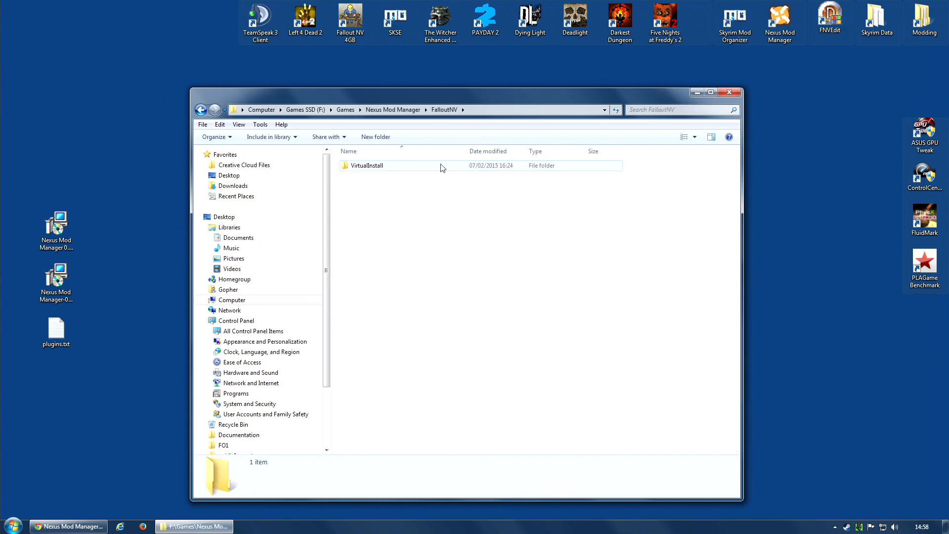
double_click(390, 167)
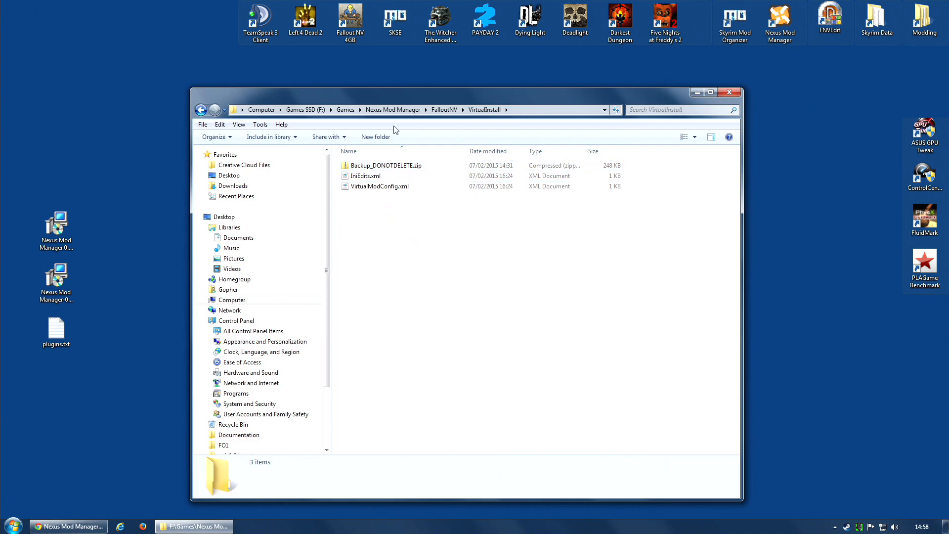
click(727, 95)
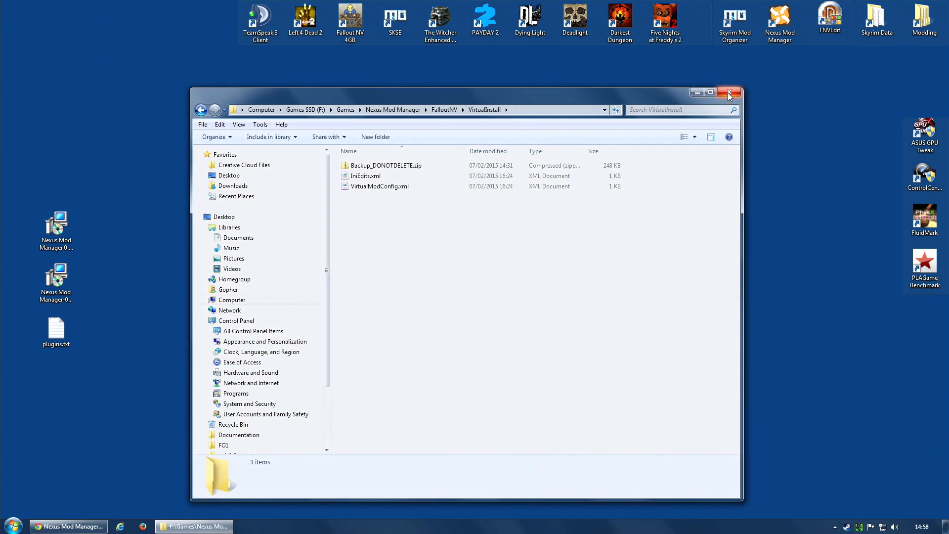
- Find the Install NMM (0.53.2) link on the Nexus Mods page in Chrome, and return to the desktop
click(62, 294)
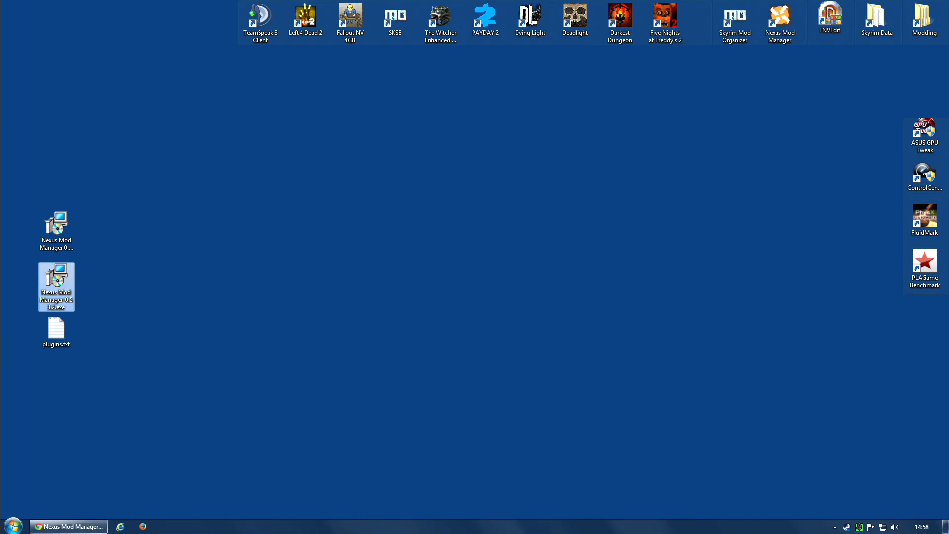
click(69, 526)
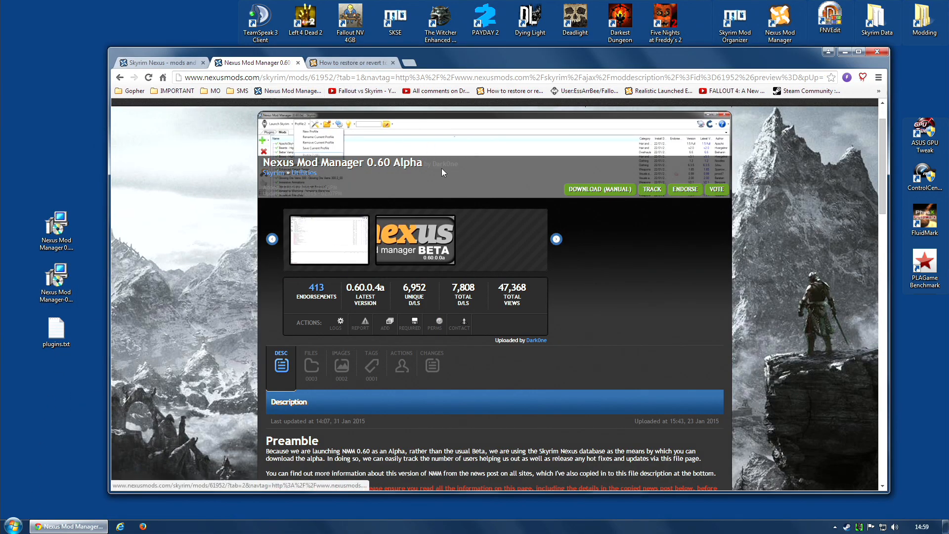
scroll(494, 158, up, 1)
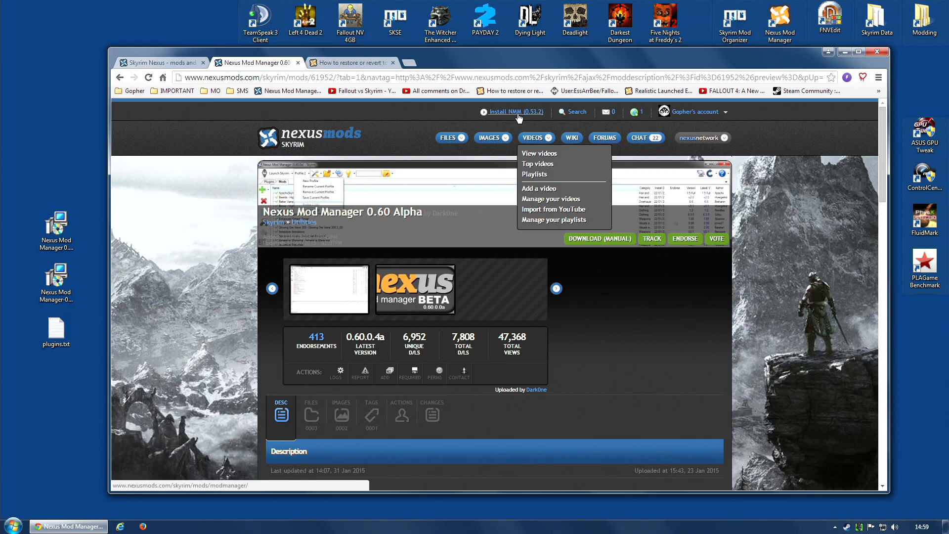
key(super+d)
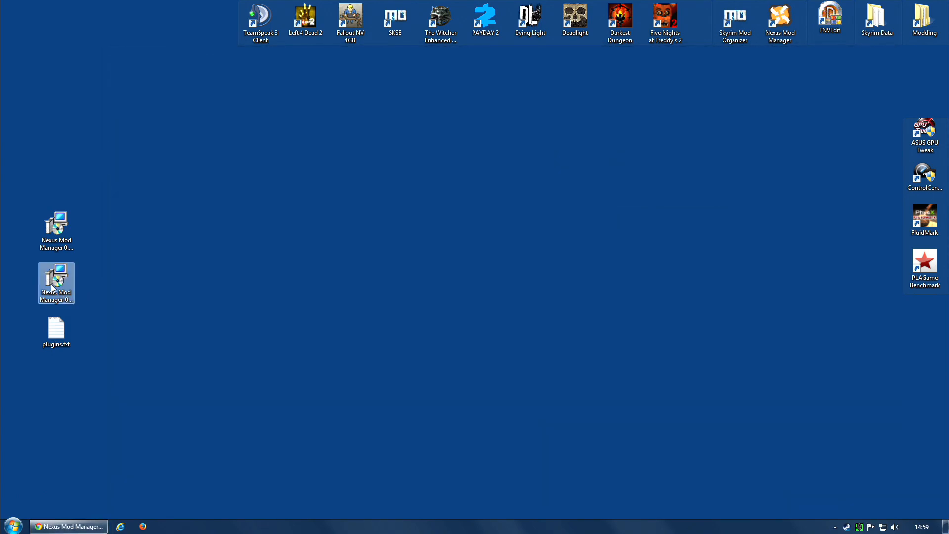
- Run the Nexus Mod Manager 0.53.2 installer from the desktop, allow it to make changes, and choose English as the setup language
double_click(60, 283)
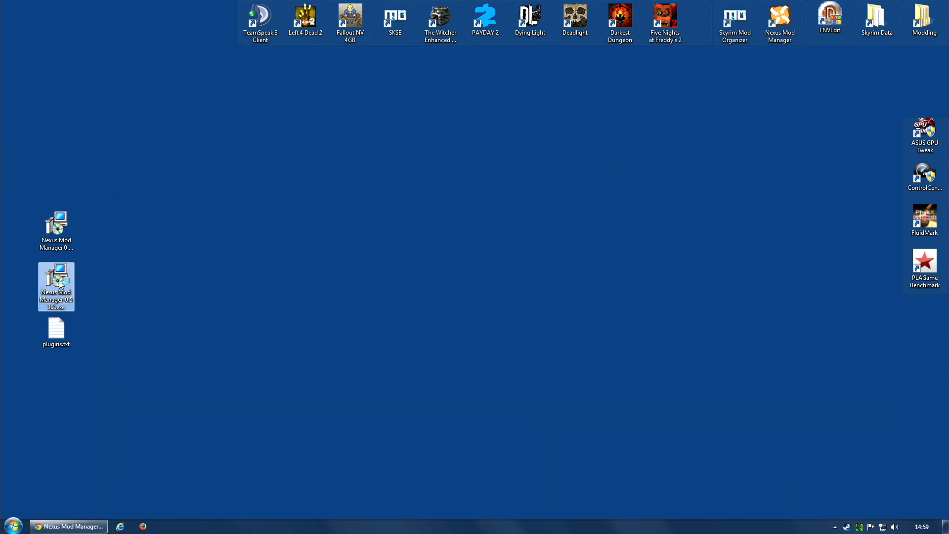
click(502, 273)
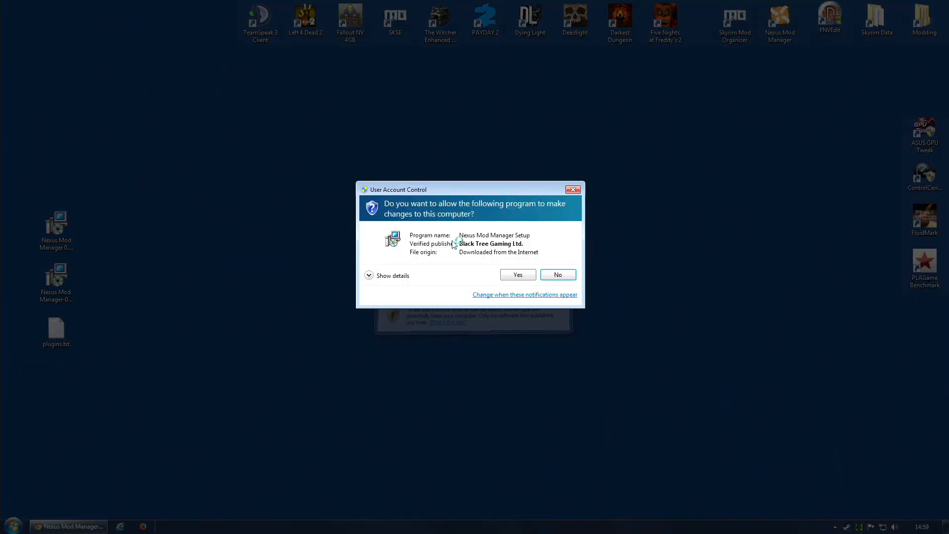
click(516, 275)
click(484, 285)
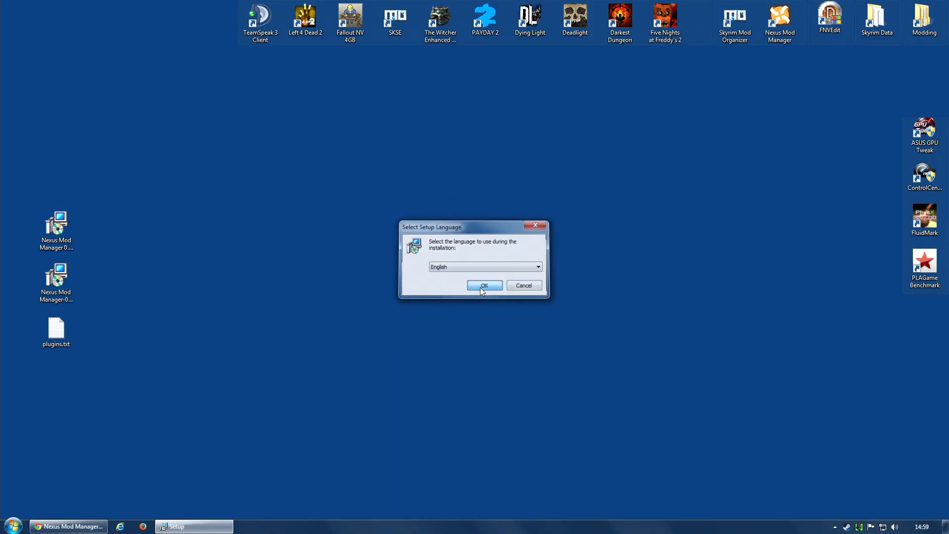
- Accept the licence agreement, pass the release notes, and keep C:\Program Files\Nexus Mod Manager as the install destination
click(528, 344)
click(398, 313)
click(538, 344)
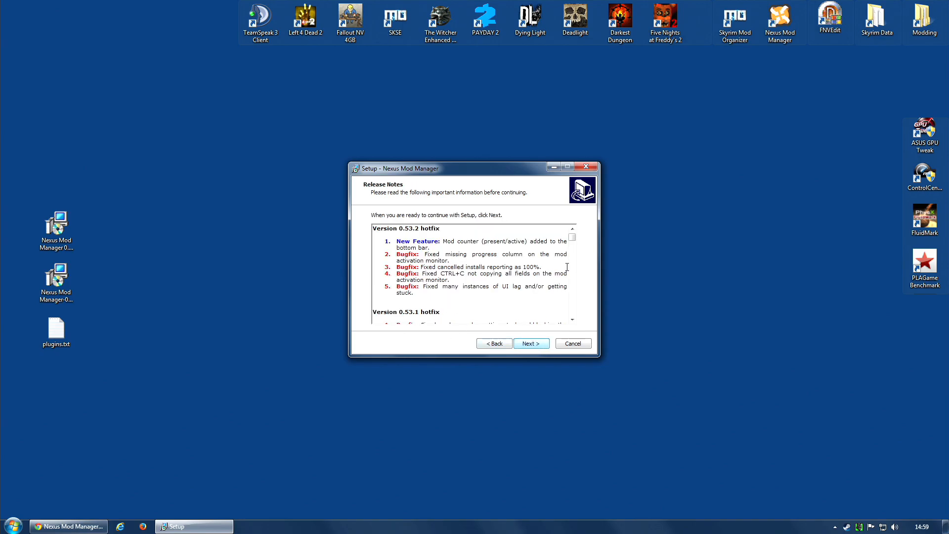
click(528, 346)
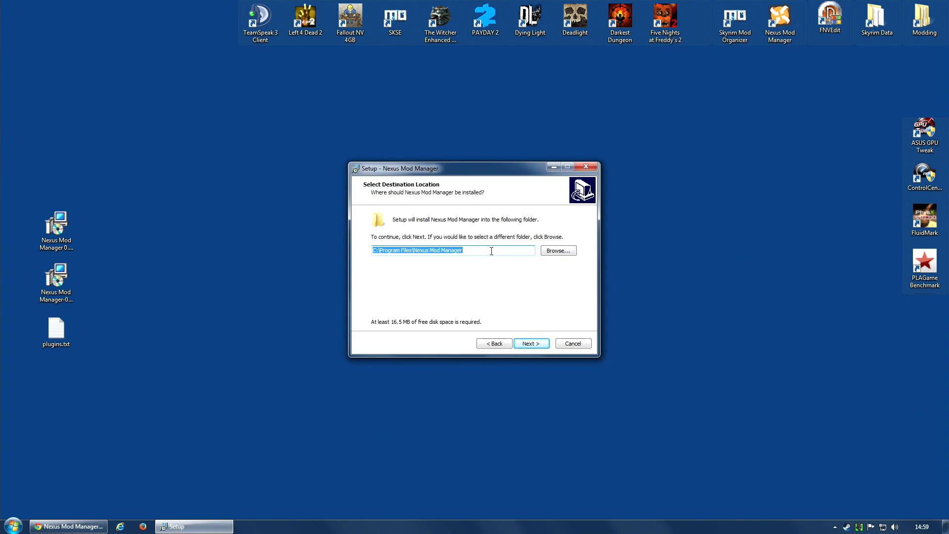
click(534, 342)
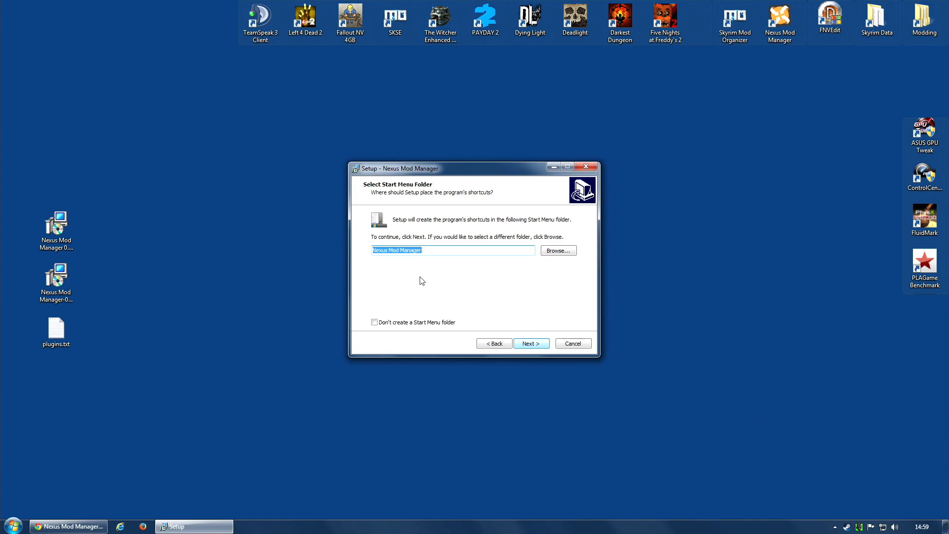
- Install Nexus Mod Manager 0.53.2 with the default Start Menu folder, a desktop icon and the default file associations
click(540, 346)
click(534, 348)
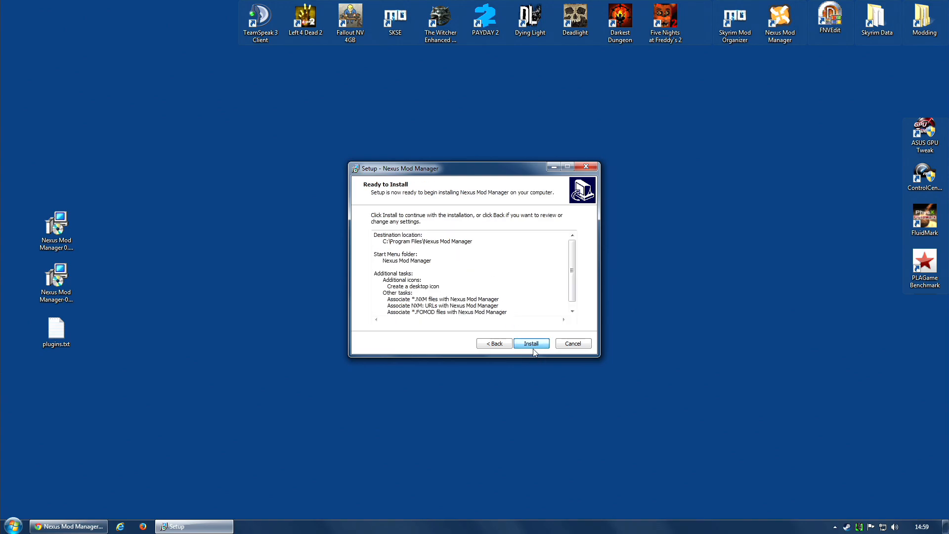
click(533, 346)
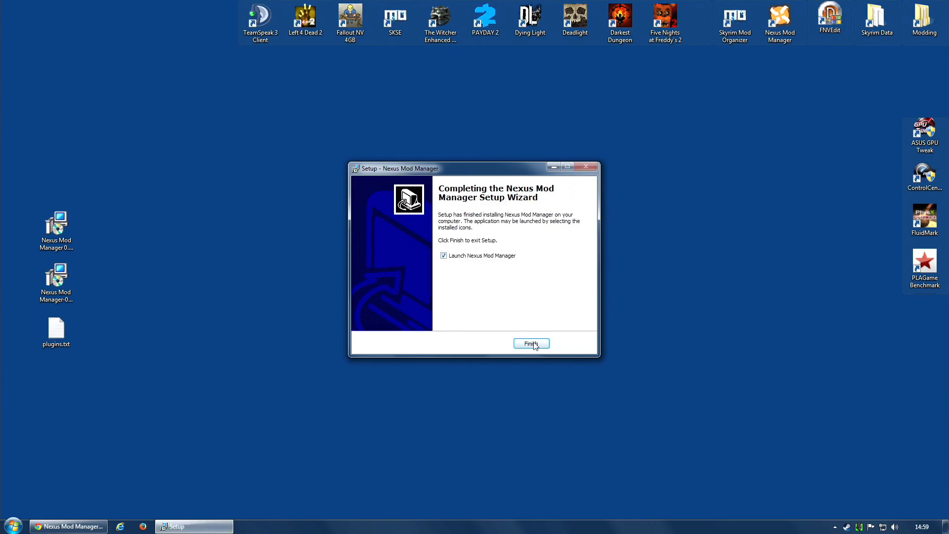
- Finish setup with Nexus Mod Manager launched, choose Fallout: New Vegas as the game to manage, and look over the mod list
click(534, 346)
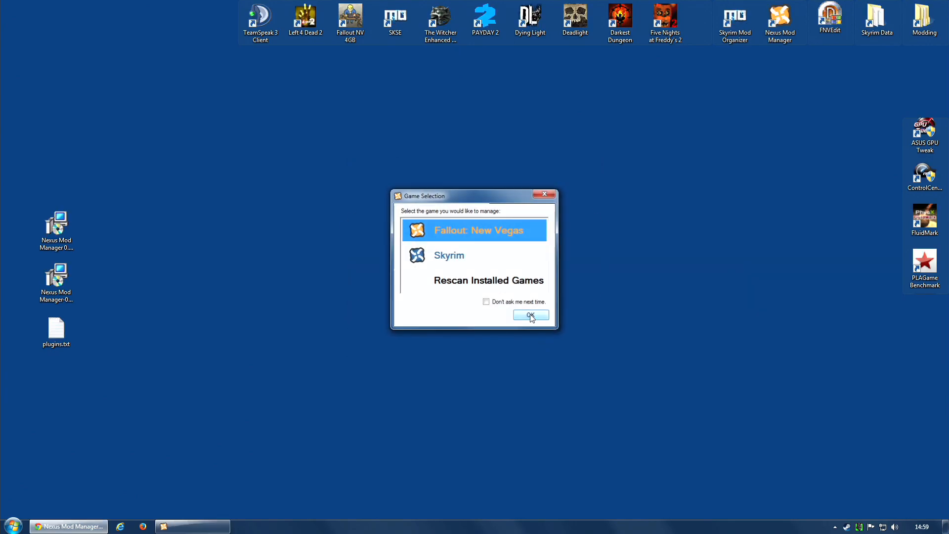
click(532, 313)
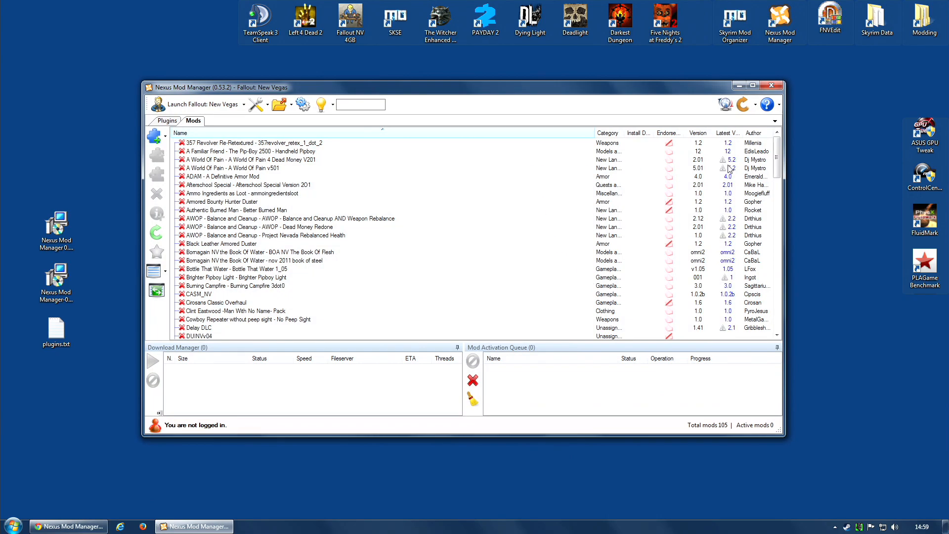
mouse_move(777, 158)
mouse_down()
mouse_move(779, 310)
mouse_move(781, 149)
mouse_up()
- Restore the mod backup from Backup_DONOTDELETE.zip in the VirtualInstall folder and confirm the restore
click(267, 107)
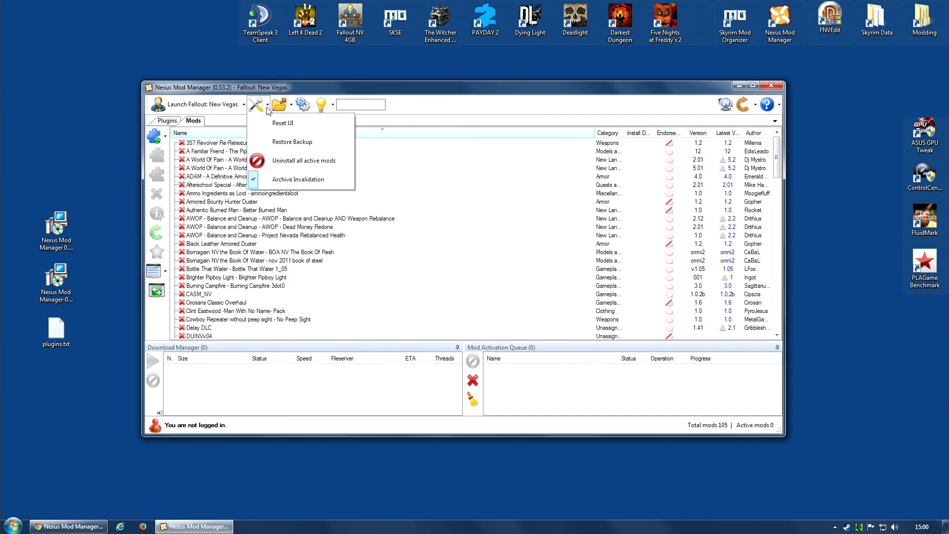
click(284, 141)
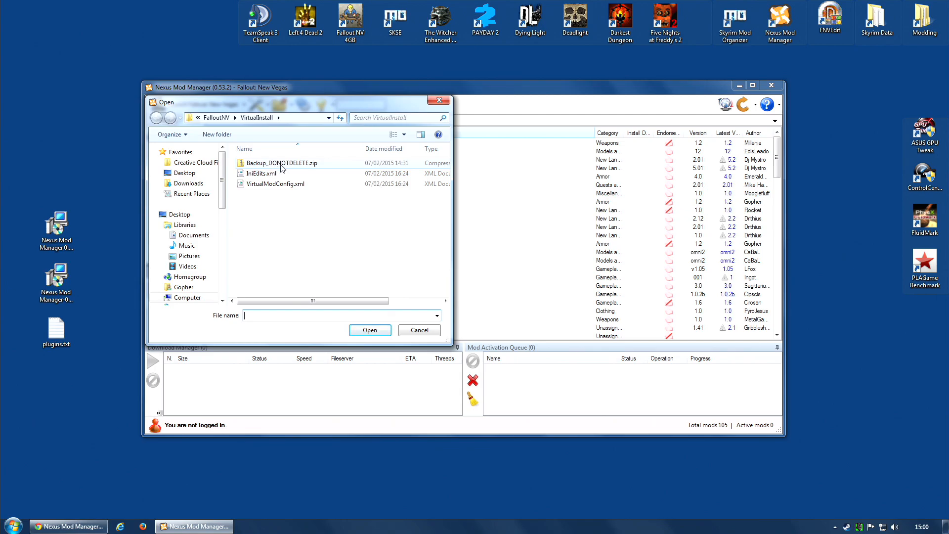
click(299, 166)
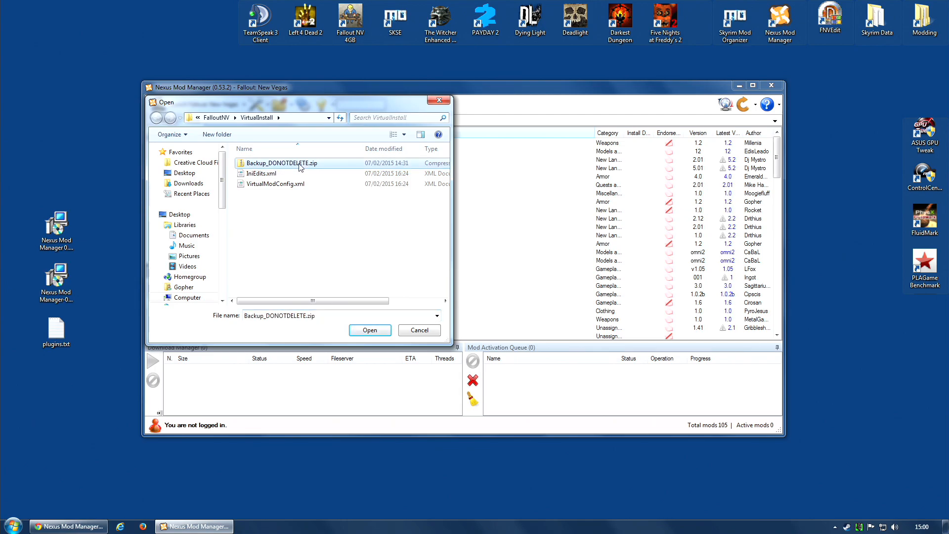
click(372, 332)
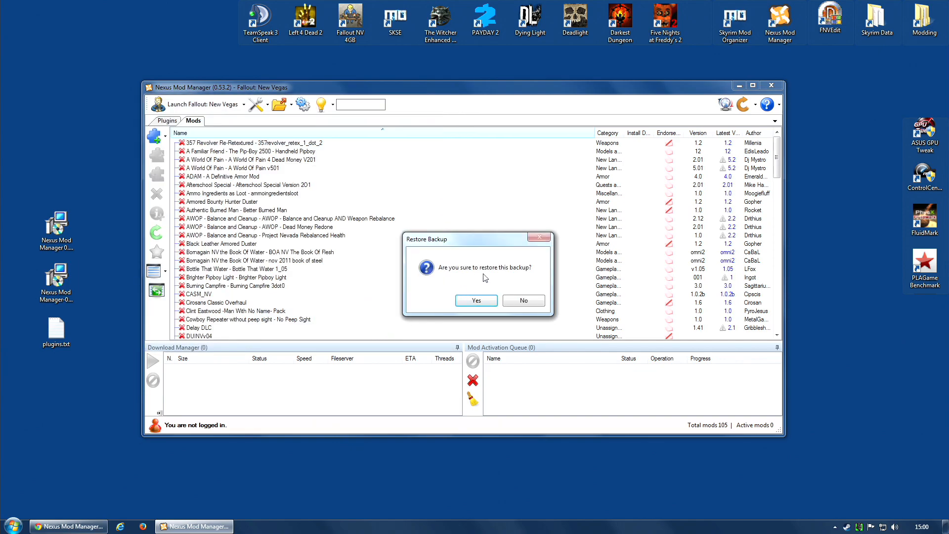
click(484, 301)
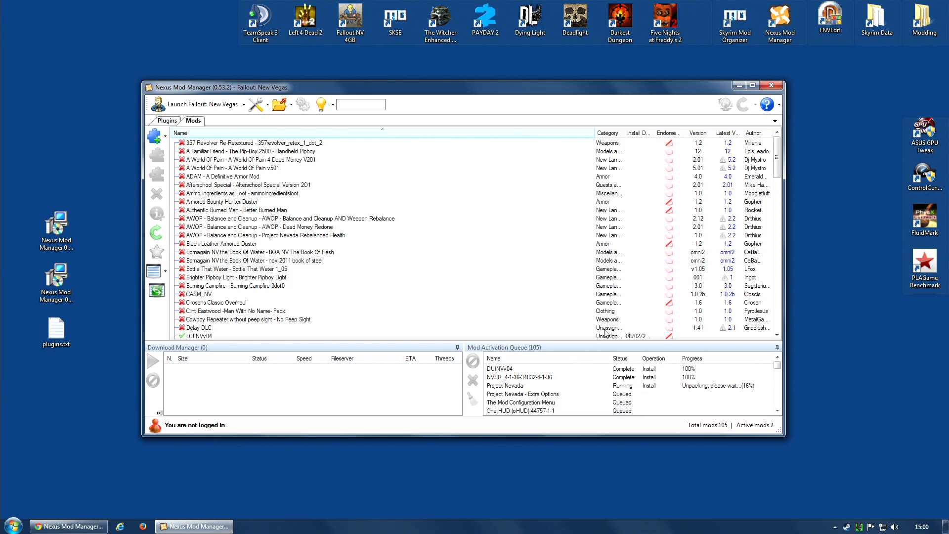
- Move the manager window up, make it taller, and enlarge the mod activation queue
drag(574, 87, 573, 35)
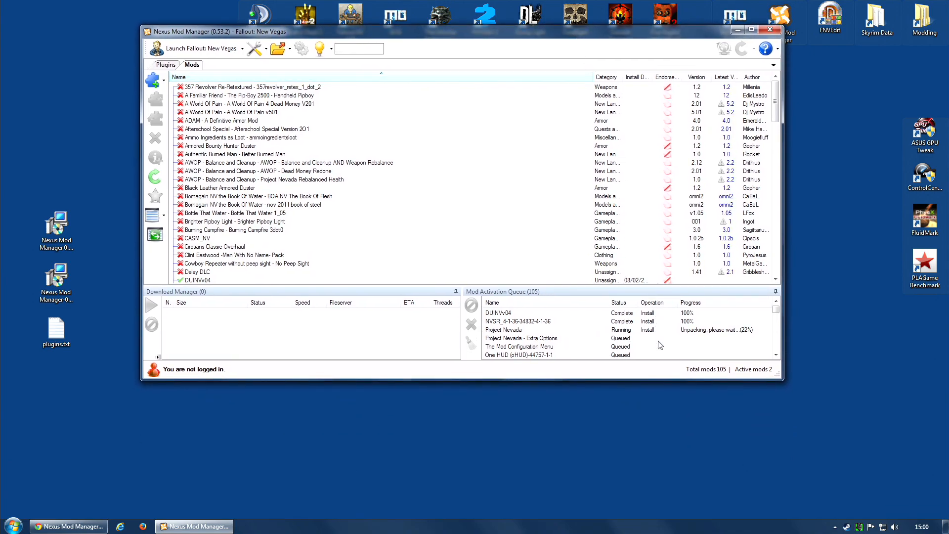
drag(660, 379, 660, 484)
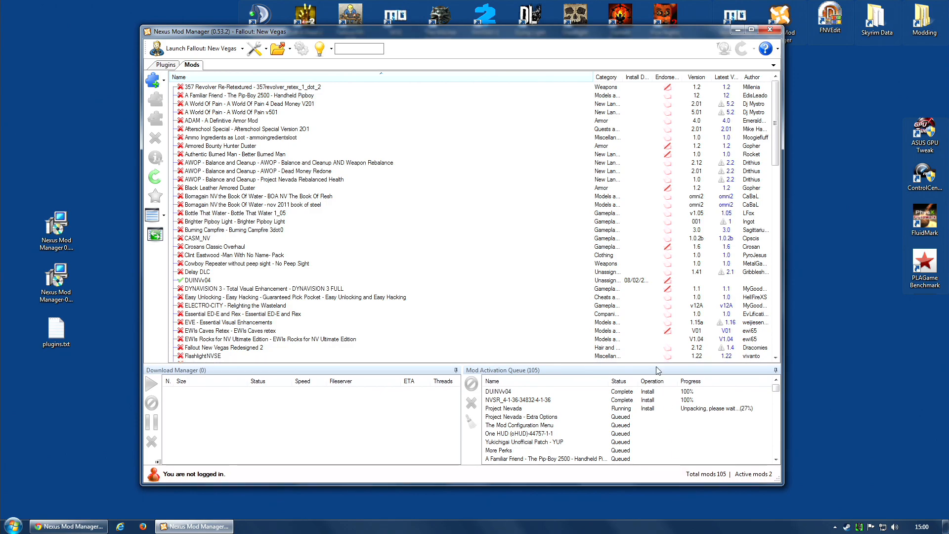
drag(655, 364, 658, 303)
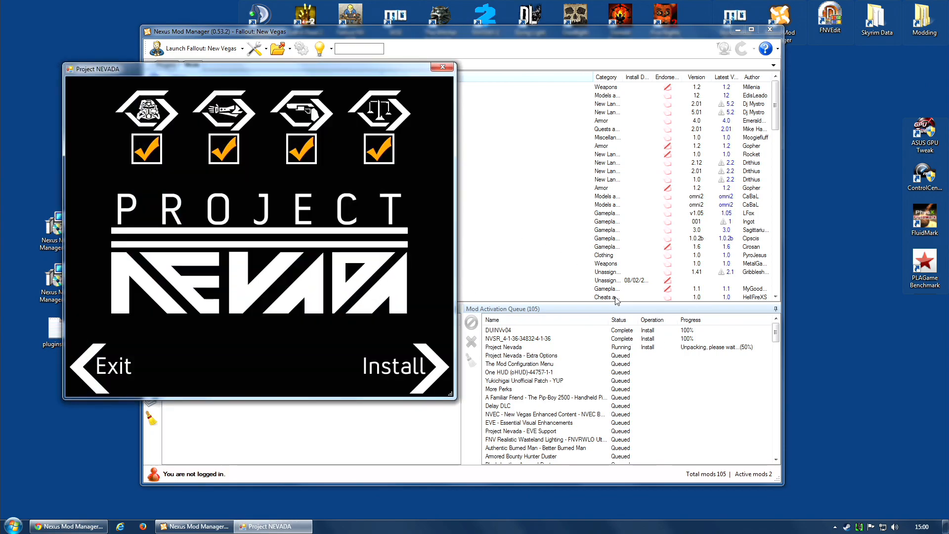
- Install Project Nevada and Project Nevada - Extra Options with their preselected modules, allowing each mod to overwrite conflicting files
click(395, 371)
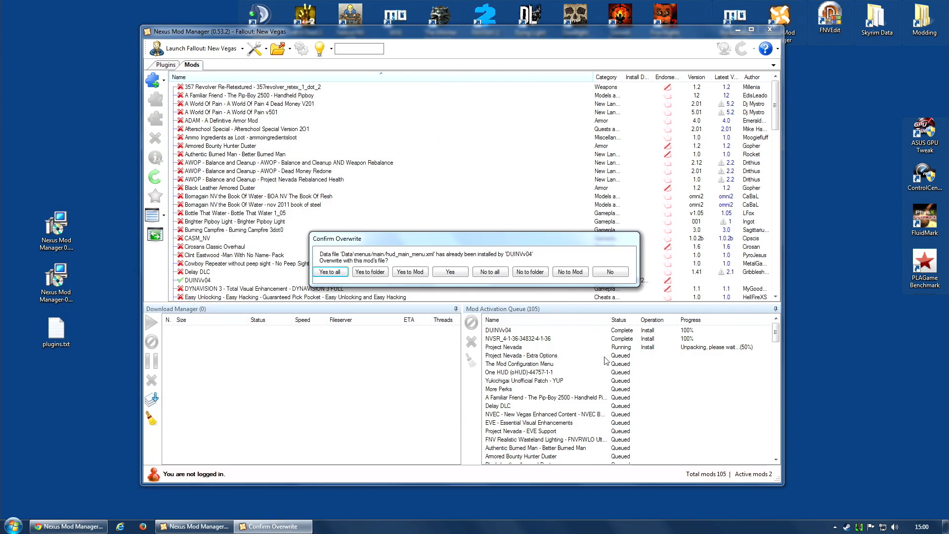
click(420, 273)
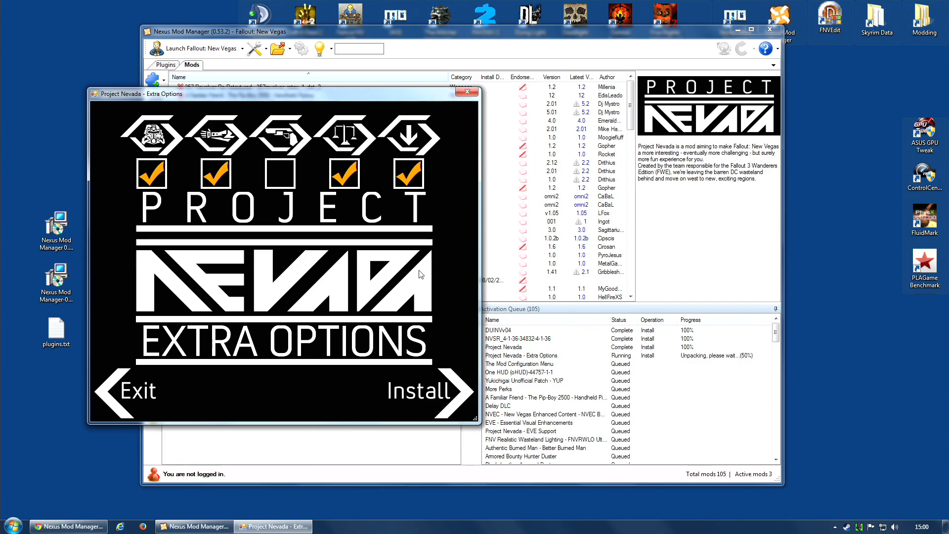
click(418, 394)
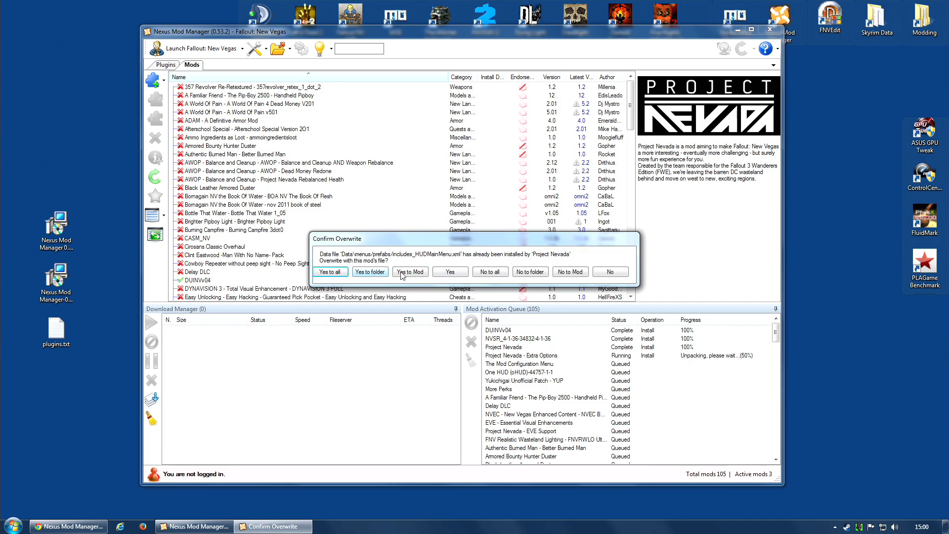
click(416, 272)
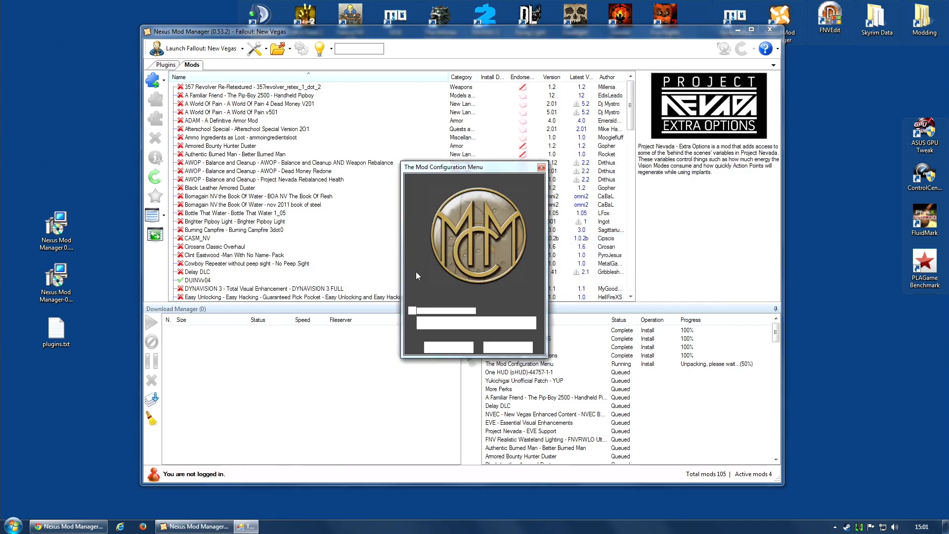
- Install The Mod Configuration Menu and One HUD, answering their overwrite requests with Yes to Mod
click(449, 347)
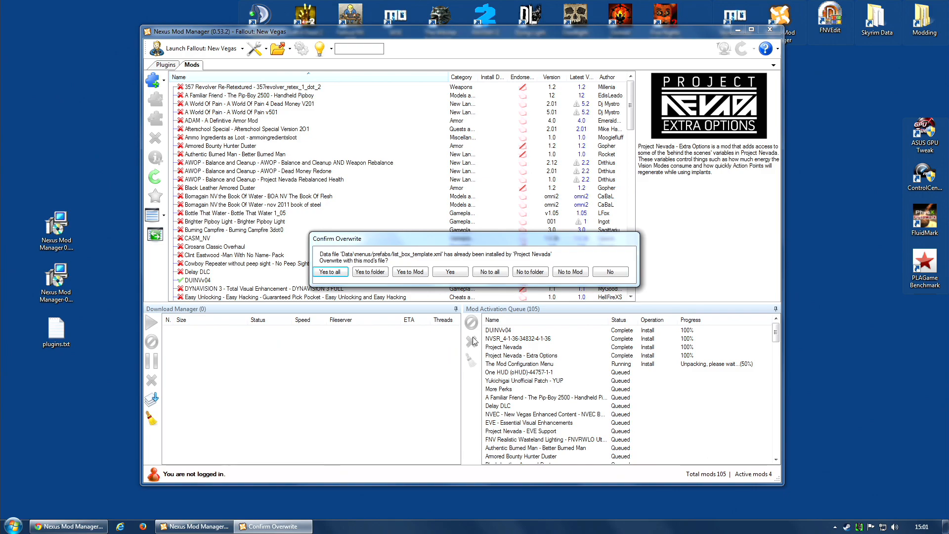
click(421, 272)
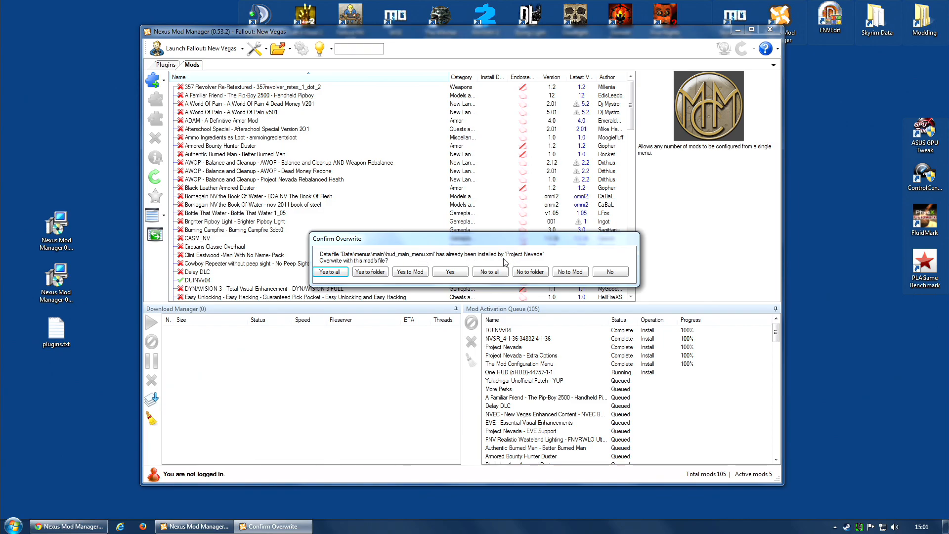
click(408, 272)
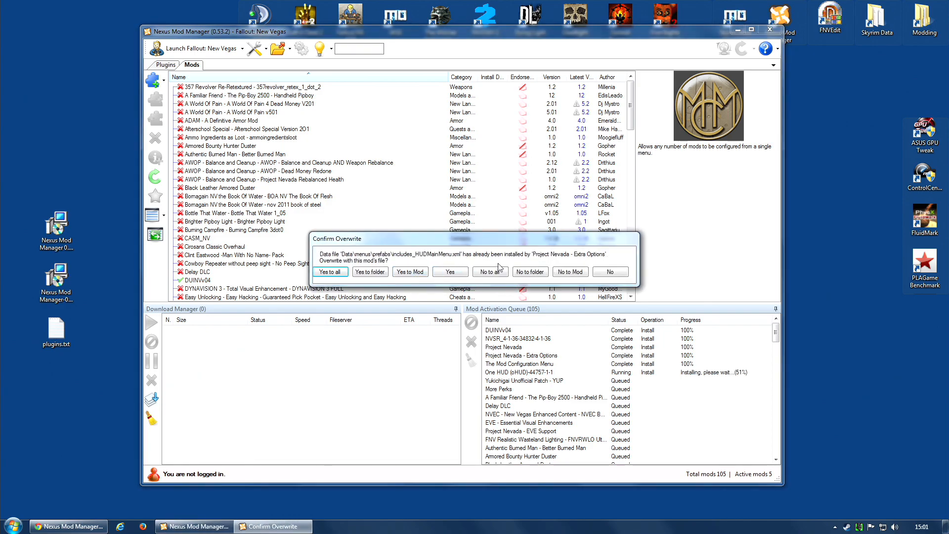
click(422, 273)
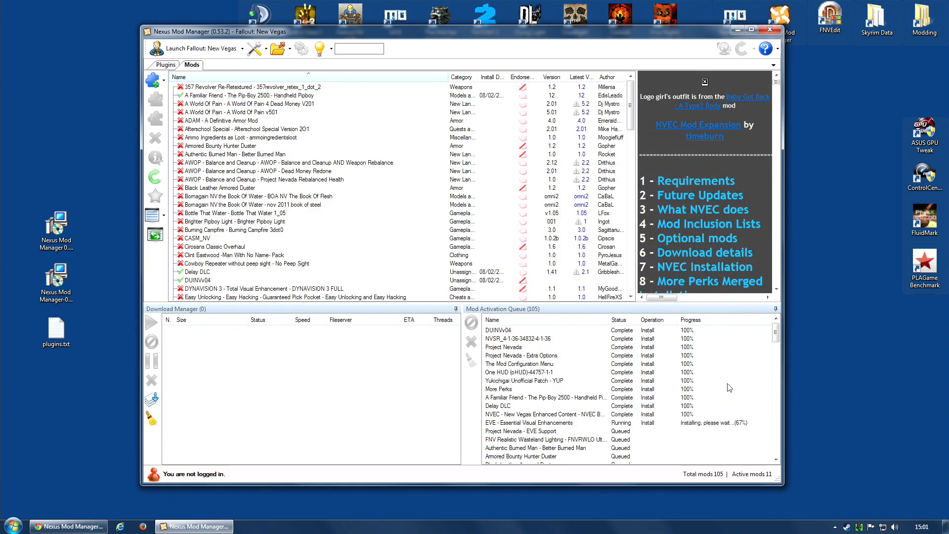
- Follow the activation queue, finish Interior Lighting Overhaul without incomplete-mod or compatibility-patch options, and dismiss the load order import report
drag(777, 334, 780, 348)
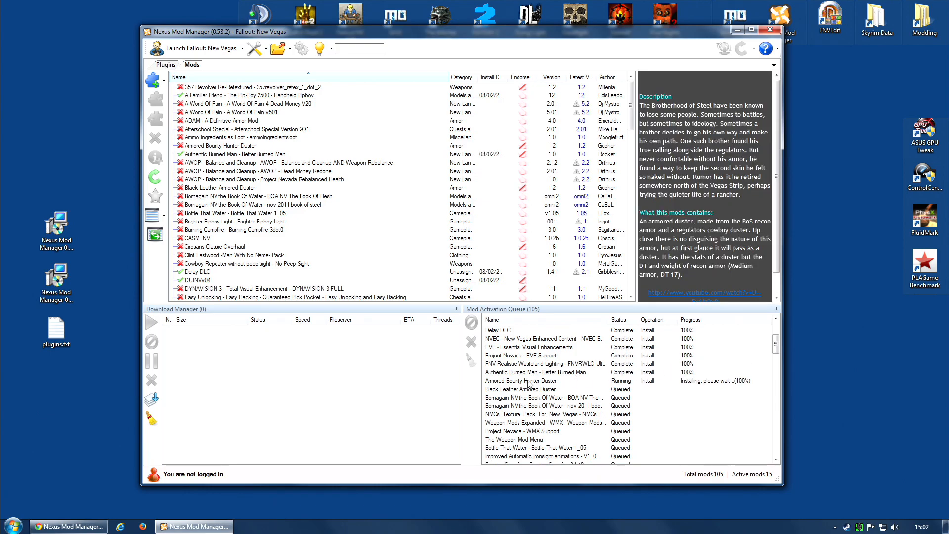
drag(777, 339, 778, 349)
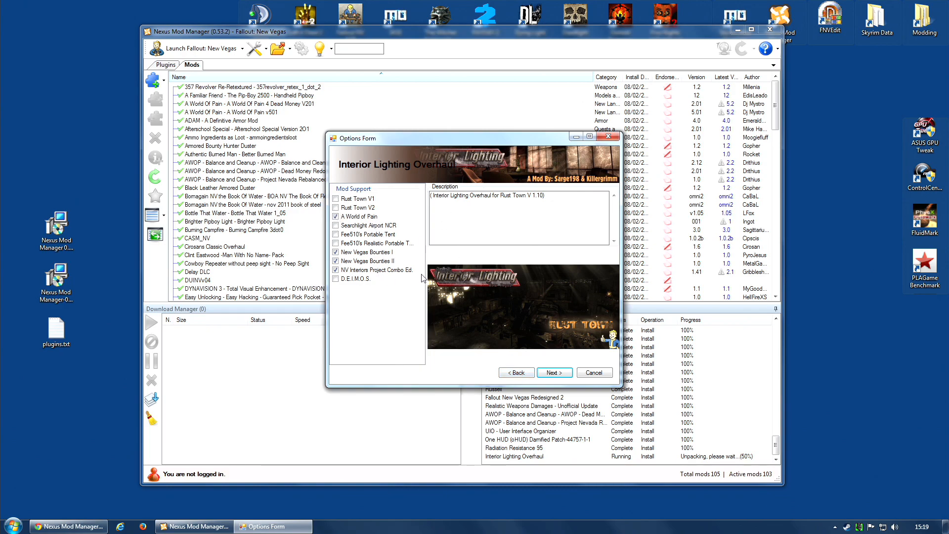
click(563, 374)
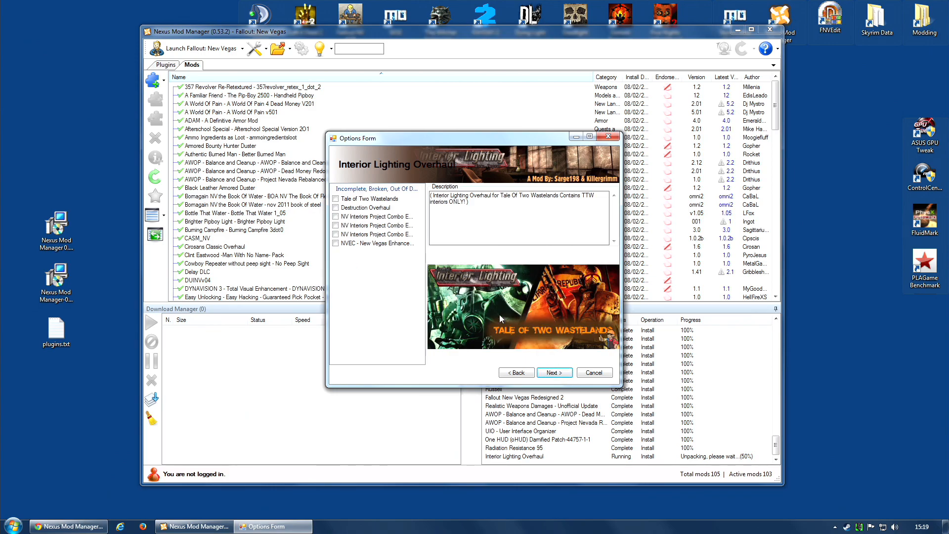
click(563, 374)
click(562, 374)
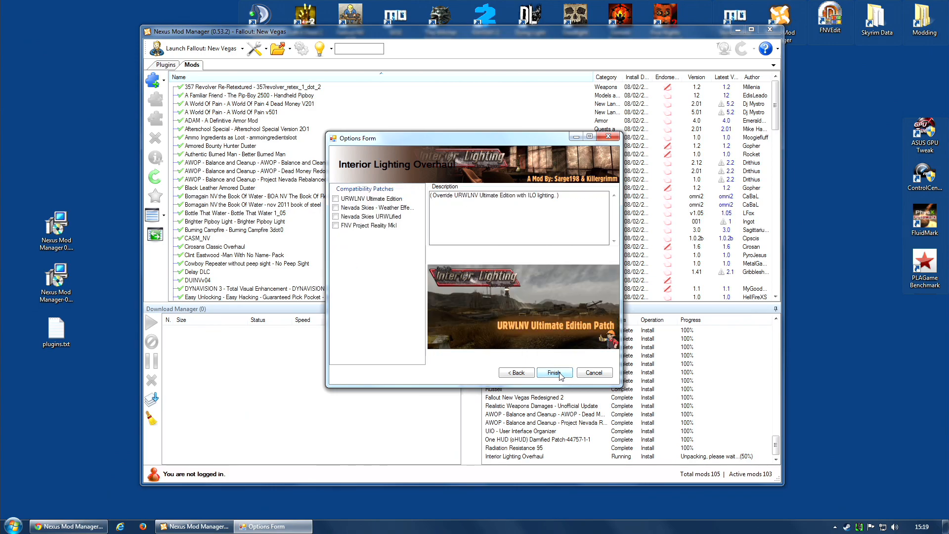
click(562, 375)
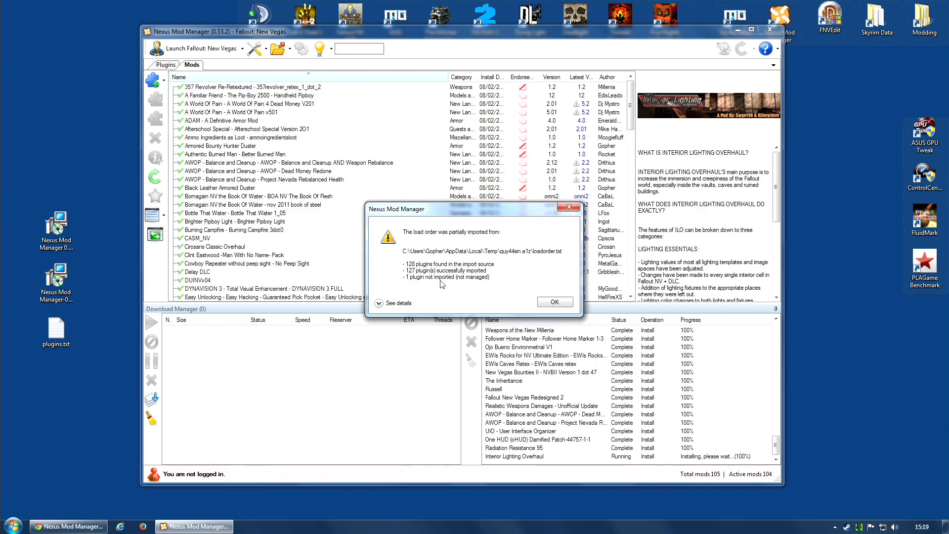
click(554, 302)
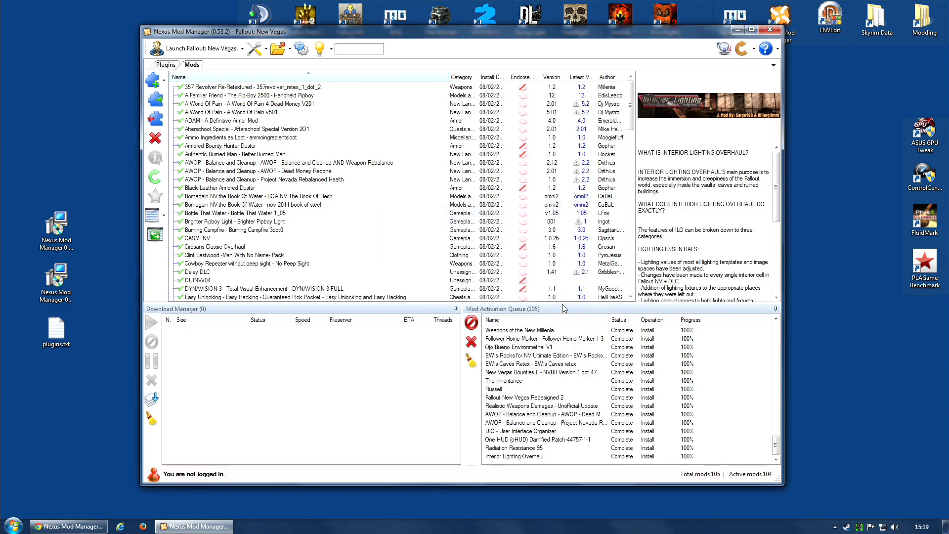
- Enable the three unchecked Weapons.of.the.New.Millenia plugins near the end of the load order, and widen the plugin list
click(176, 65)
drag(291, 117, 295, 298)
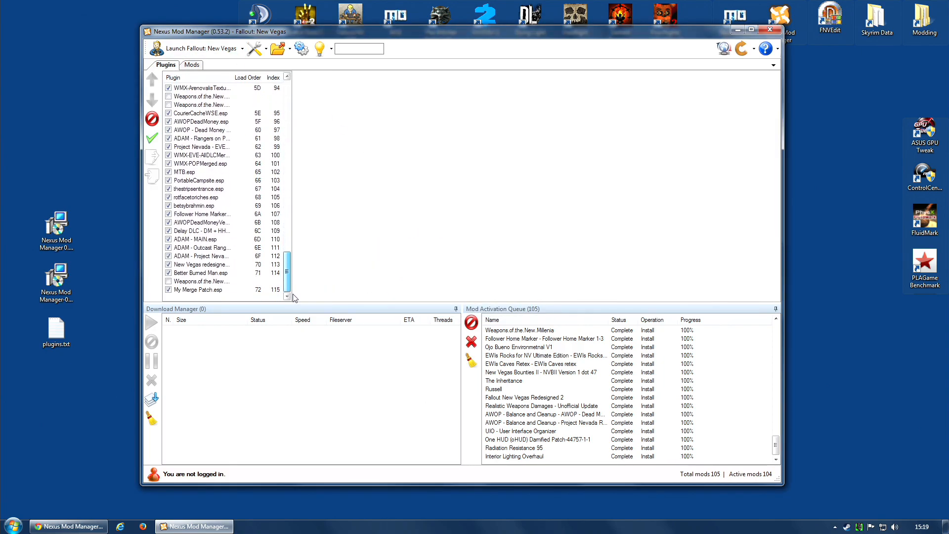
click(168, 281)
drag(291, 230, 315, 230)
click(168, 96)
click(169, 105)
- Enable FlashlightNVSE.esp, and switch Dead Money Reboot.esp on and back off
scroll(223, 161, up, 6)
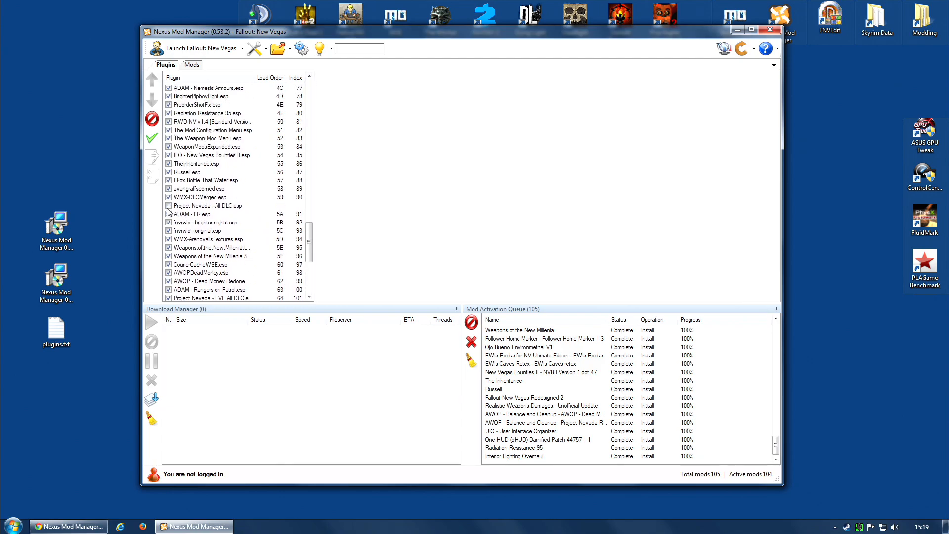
scroll(235, 223, up, 12)
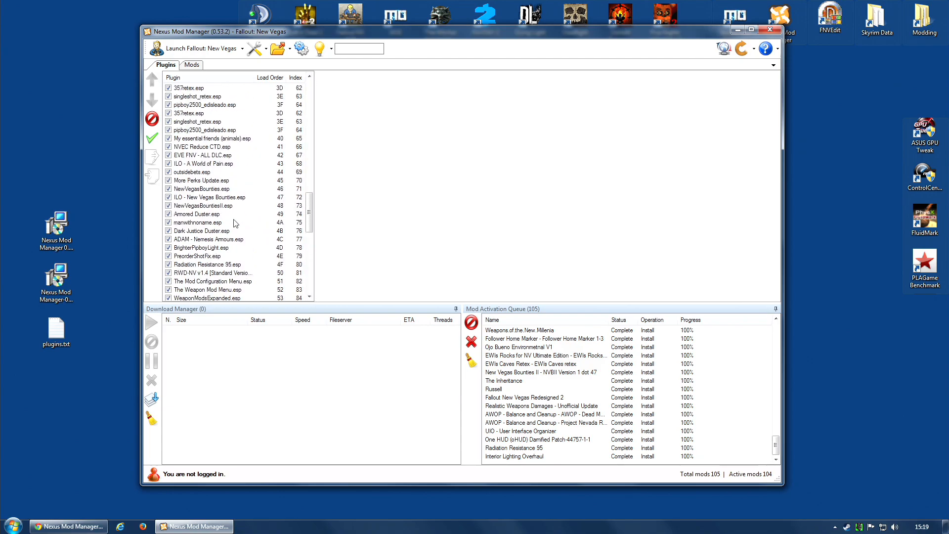
scroll(235, 224, up, 2)
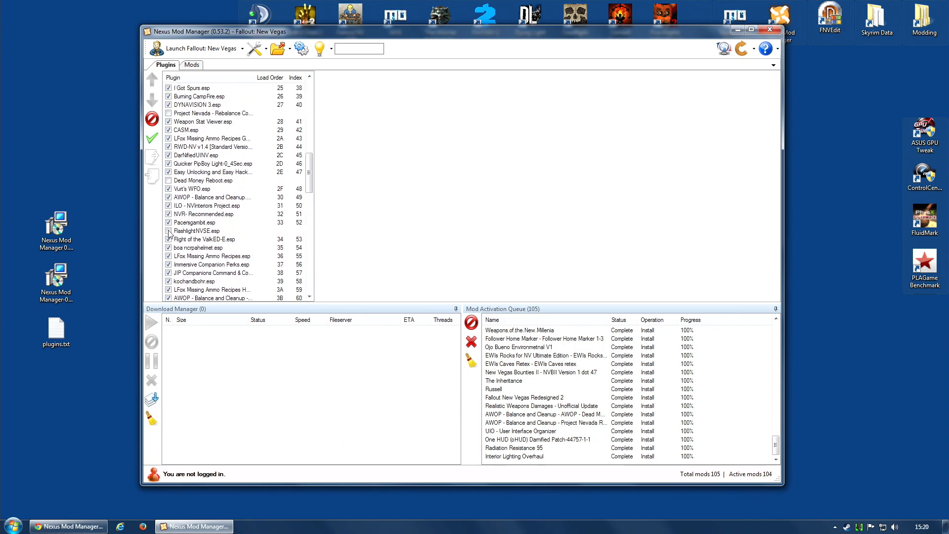
click(169, 181)
click(168, 181)
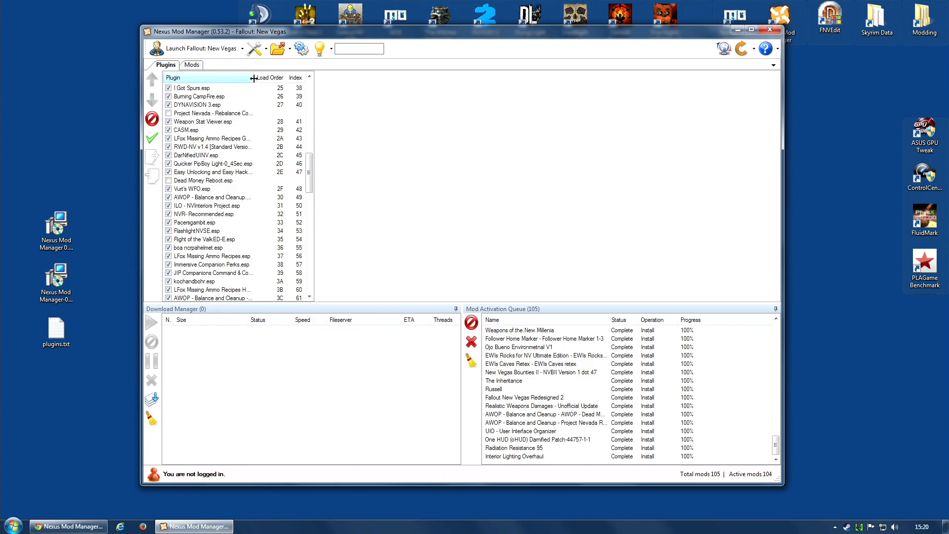
- Widen the plugin name column, and enable Project Nevada - Rebalance Complete.esp and Project Nevada - Equipment.esm
drag(254, 78, 285, 78)
scroll(173, 117, up, 5)
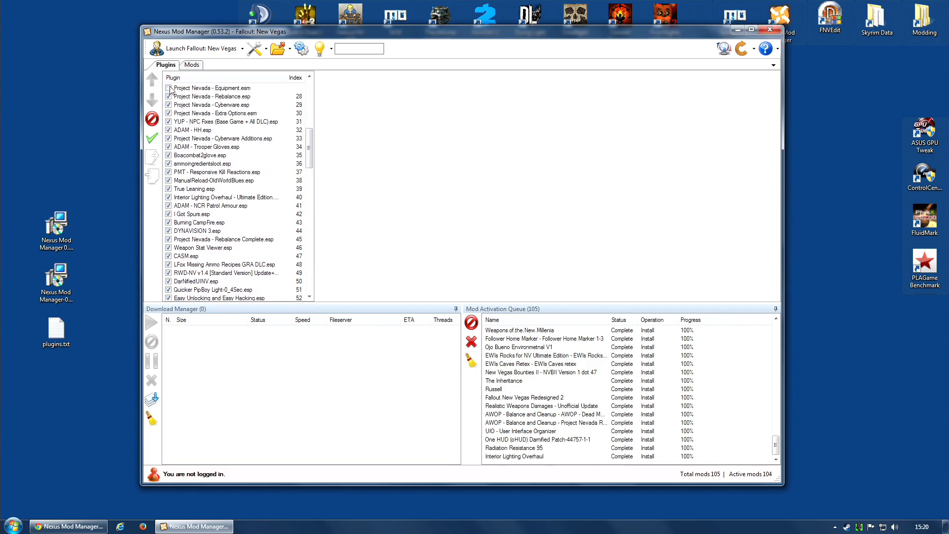
click(169, 89)
scroll(187, 171, up, 3)
scroll(206, 162, up, 7)
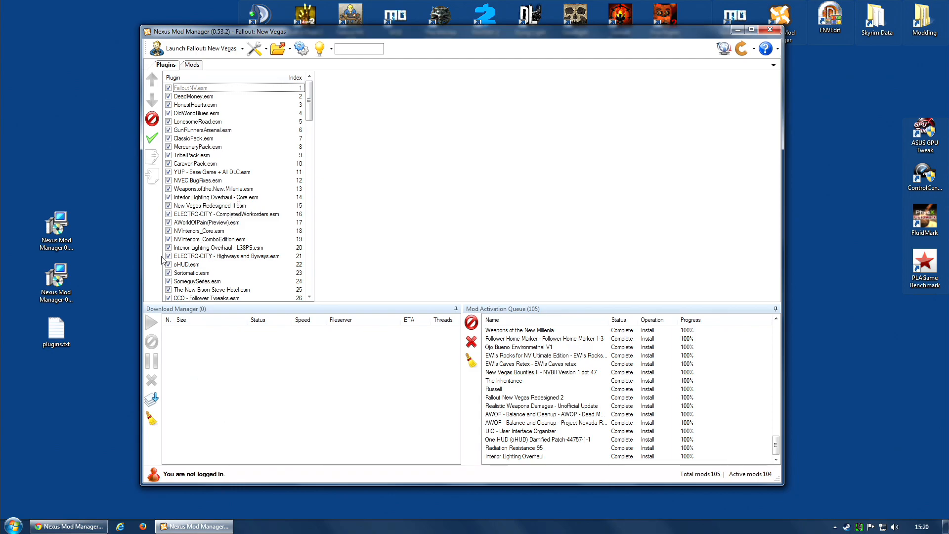
- Disable ELECTRO-CITY - Highways and Byways.esm, and review which plugins further down the load order are enabled
scroll(240, 261, down, 5)
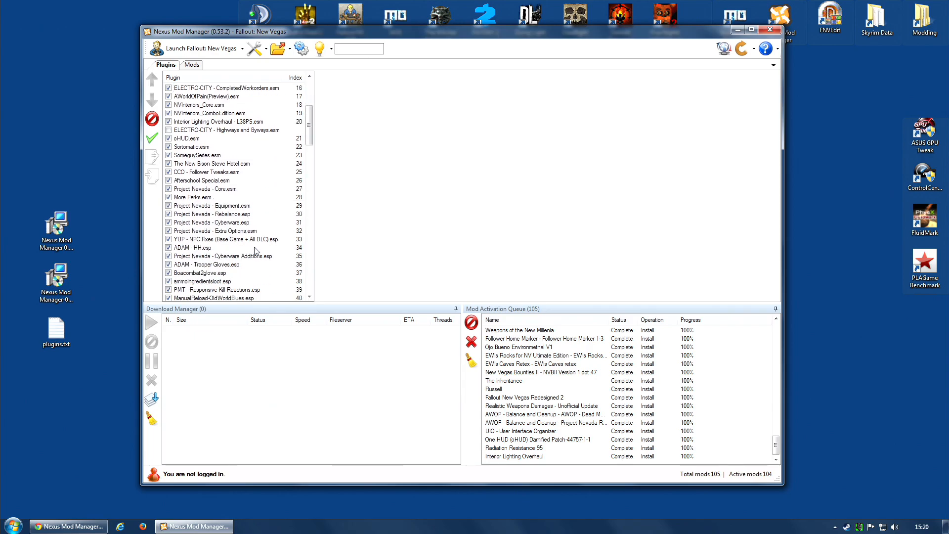
scroll(256, 250, down, 2)
scroll(256, 249, down, 9)
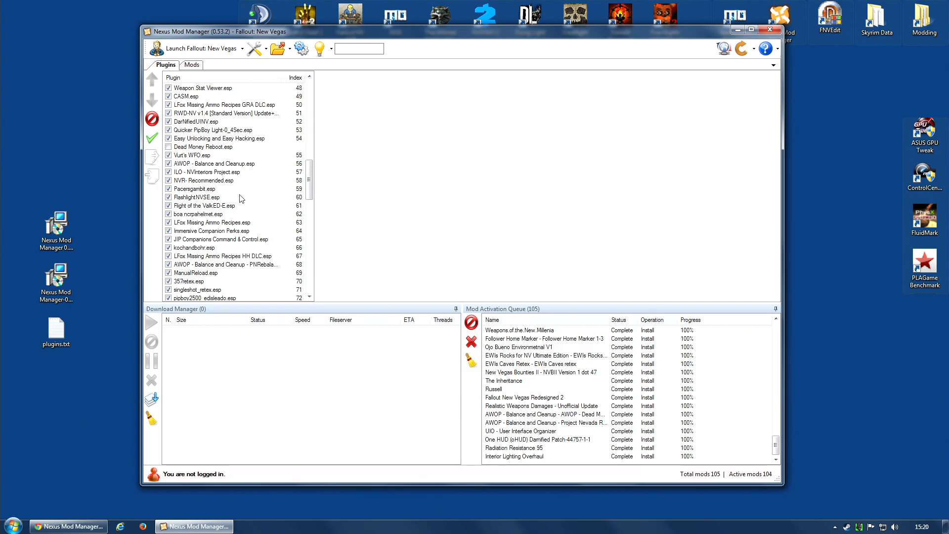
- Review the remaining plugins down the load order for disabled entries, and close Nexus Mod Manager
scroll(242, 181, down, 3)
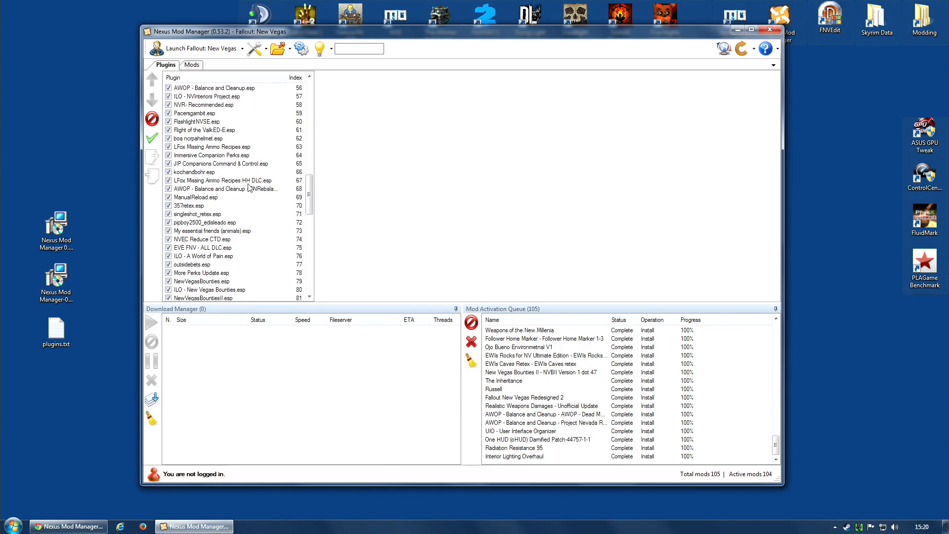
scroll(248, 232, down, 10)
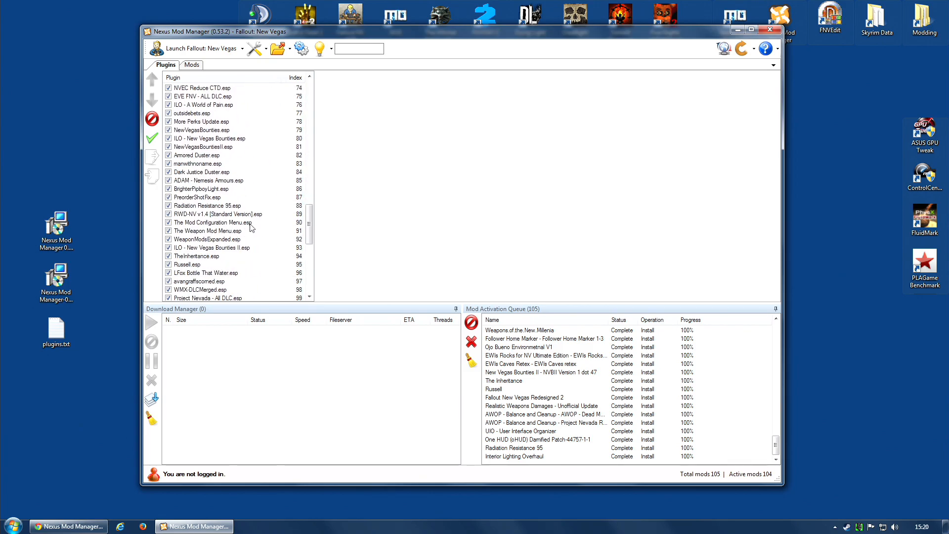
scroll(252, 227, down, 1)
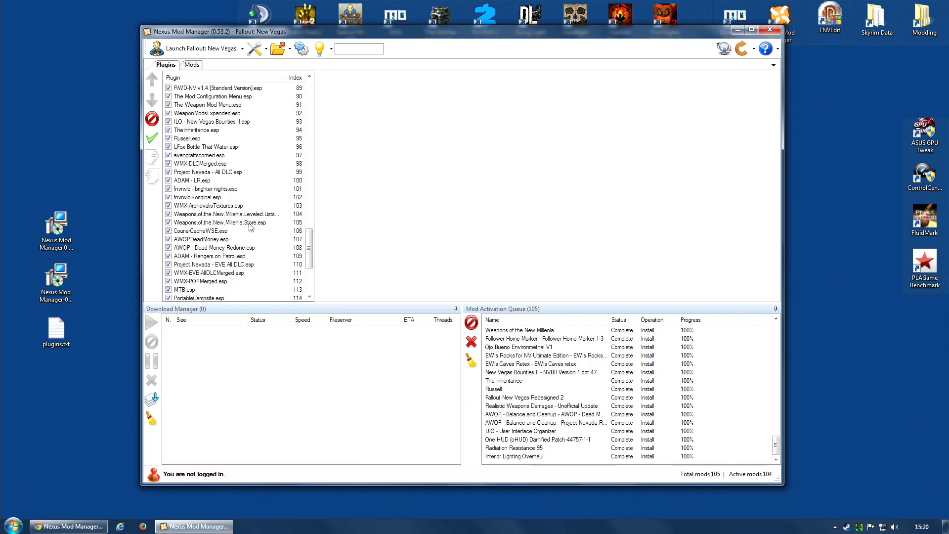
drag(310, 235, 312, 85)
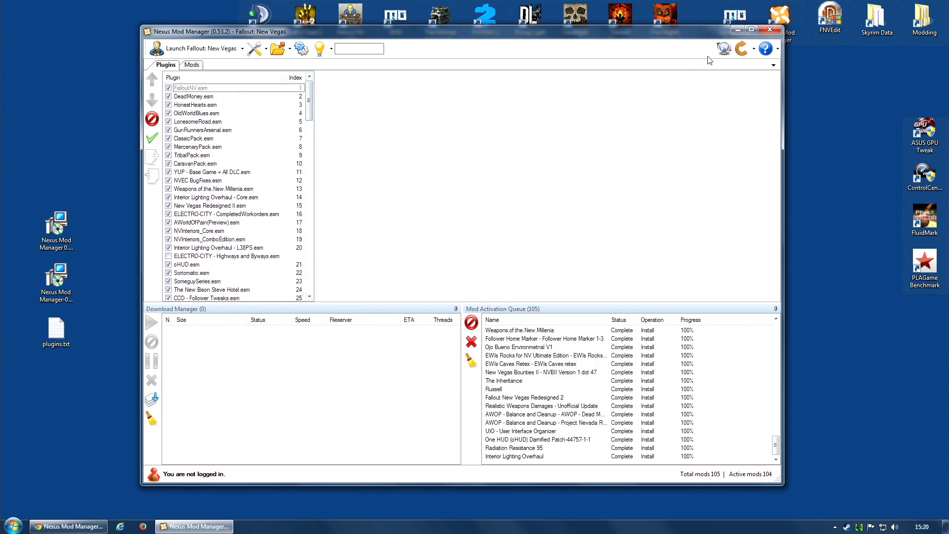
click(769, 31)
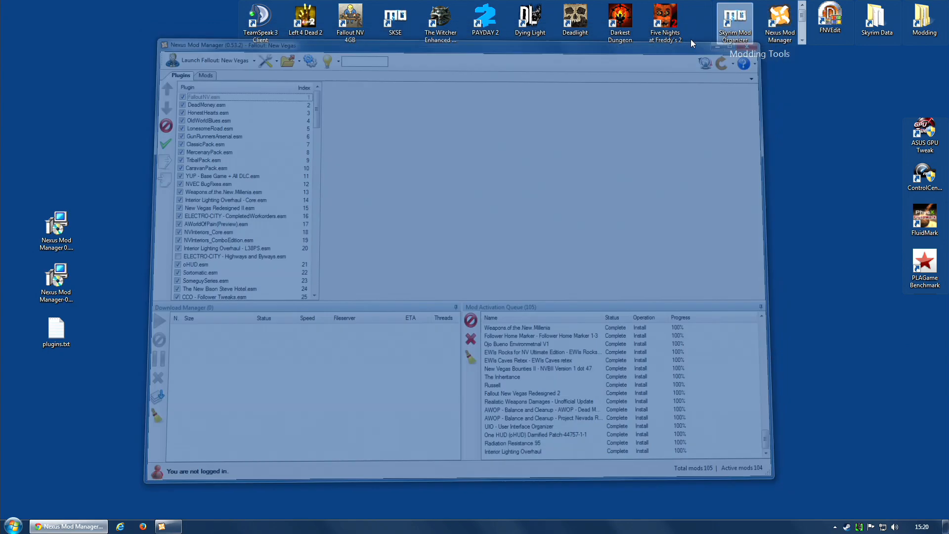
- Open LOOT, sort the Fallout: New Vegas plugins, apply the calculated load order, and close the report and LOOT
click(803, 42)
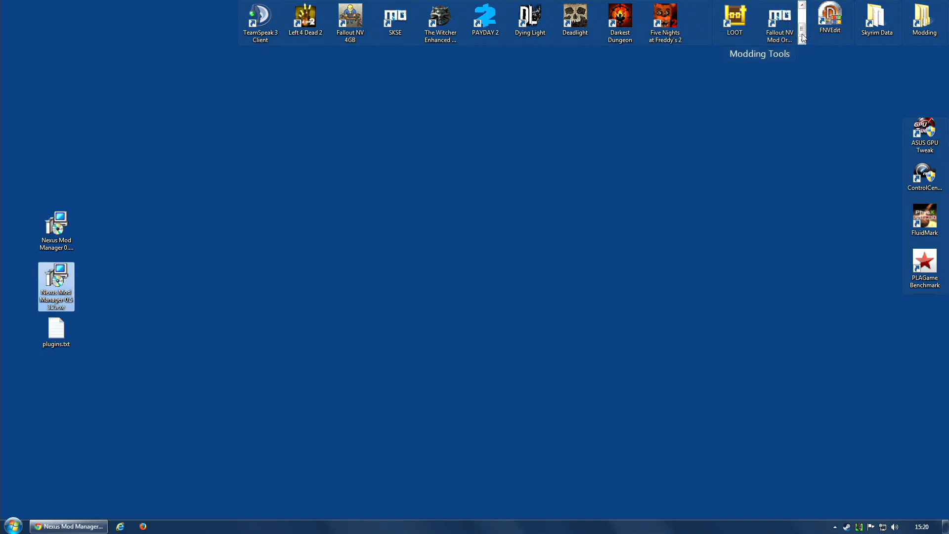
double_click(745, 23)
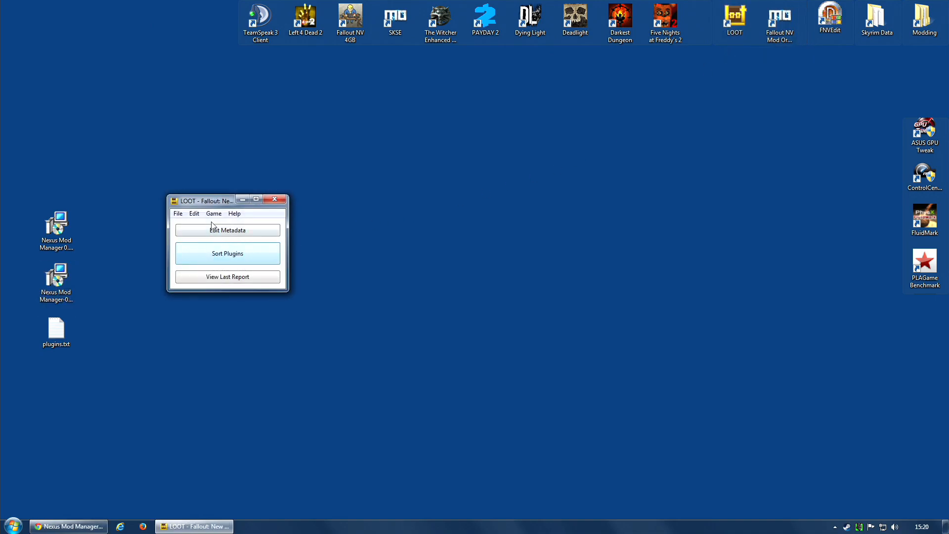
click(224, 249)
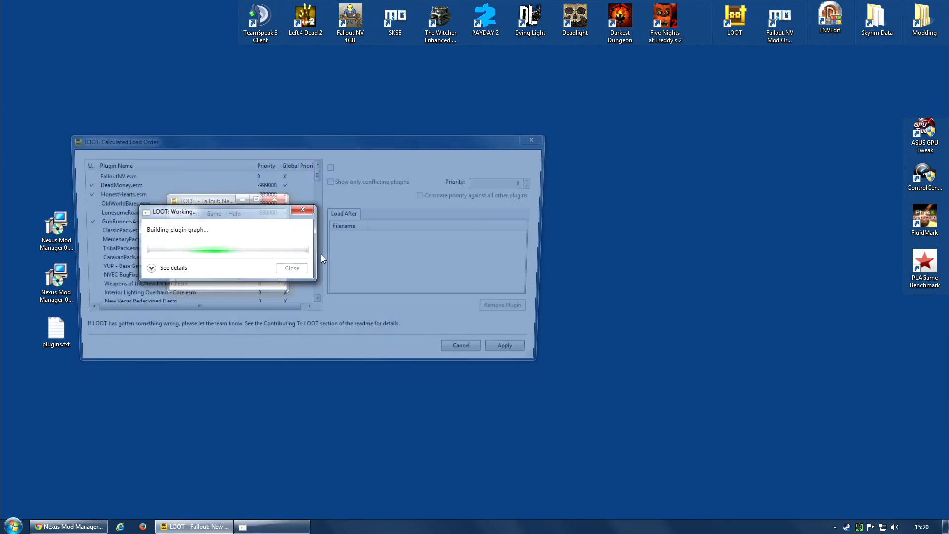
click(518, 354)
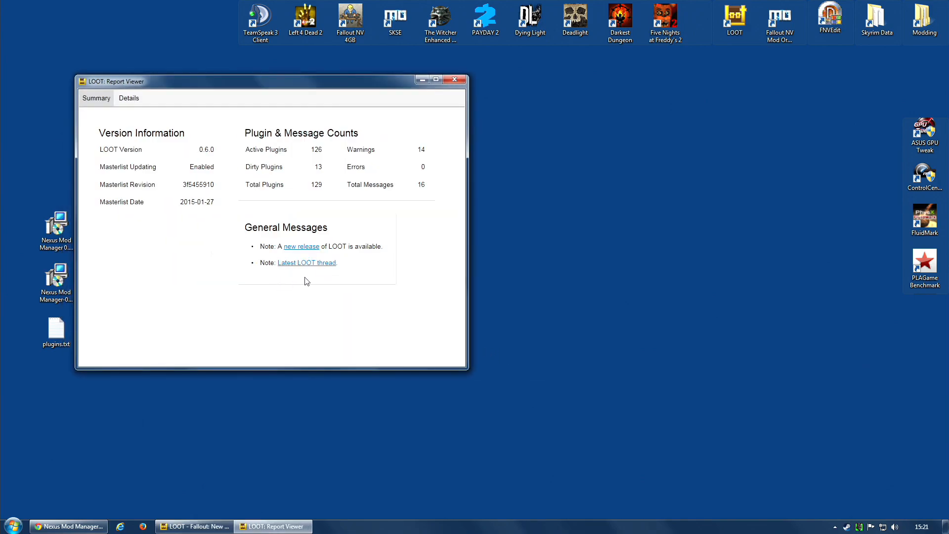
click(463, 80)
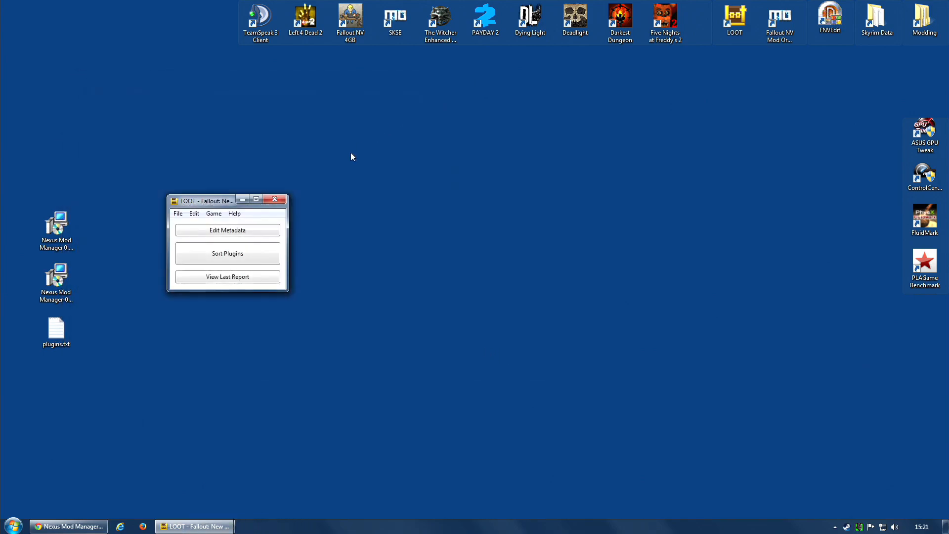
click(277, 201)
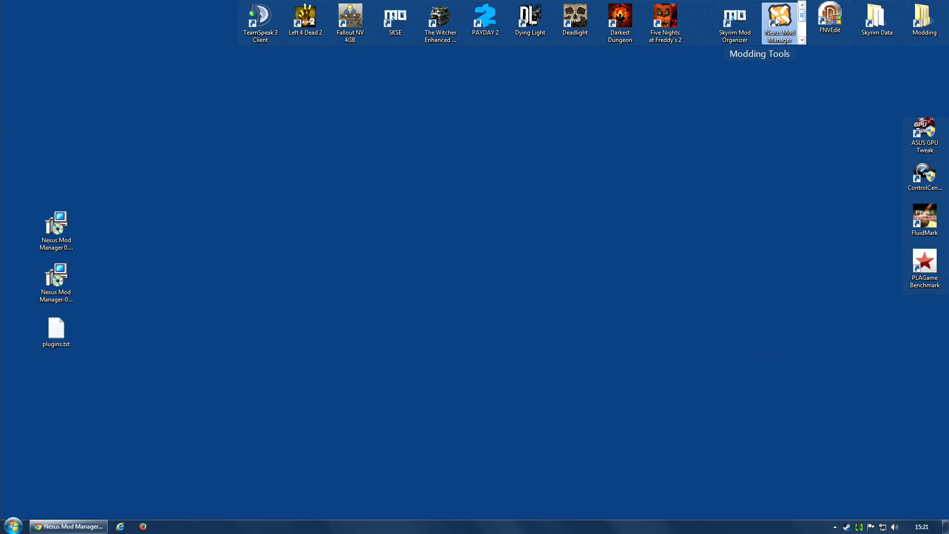
- Reopen Nexus Mod Manager, move My Merge Patch.esp below the WMX-EVE-AllDLCMerged plugin to the end of the load order, and close the manager
double_click(777, 21)
click(531, 316)
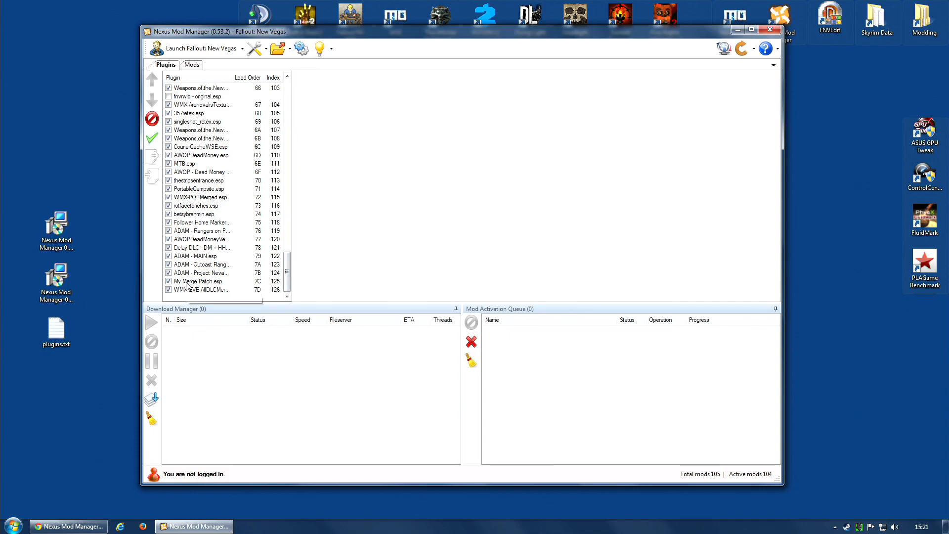
click(187, 282)
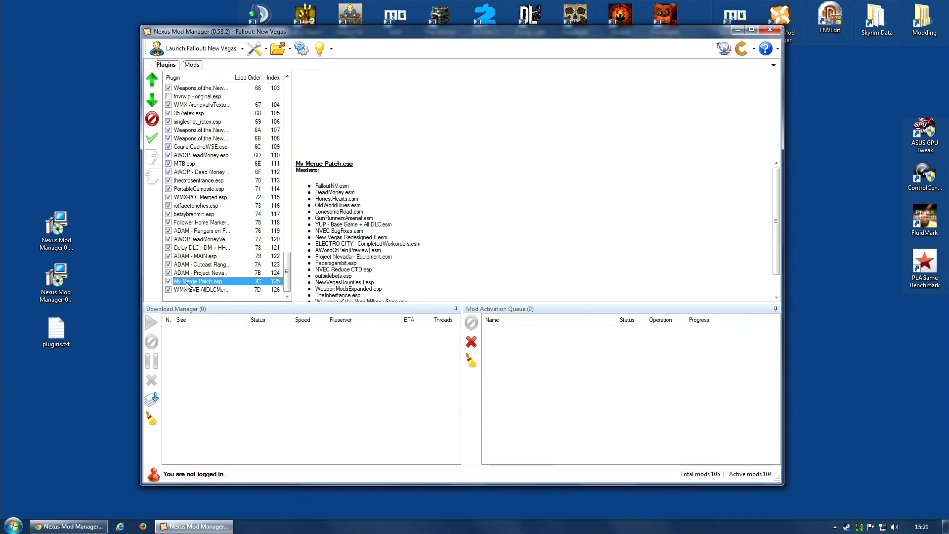
drag(211, 290, 212, 292)
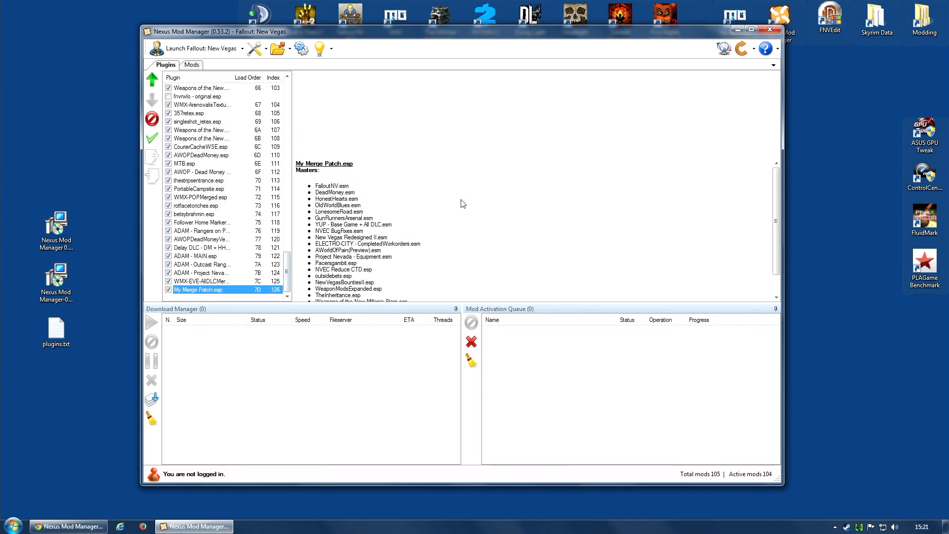
click(771, 30)
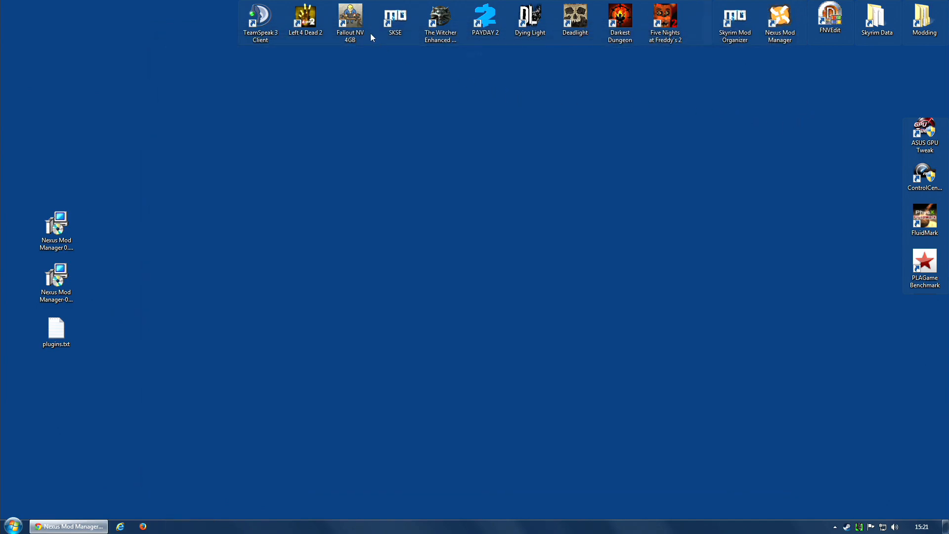
- Launch Fallout NV 4GB, walk around in Goodsprings, and check the mods listed under Mod Configuration before returning to the game
double_click(350, 25)
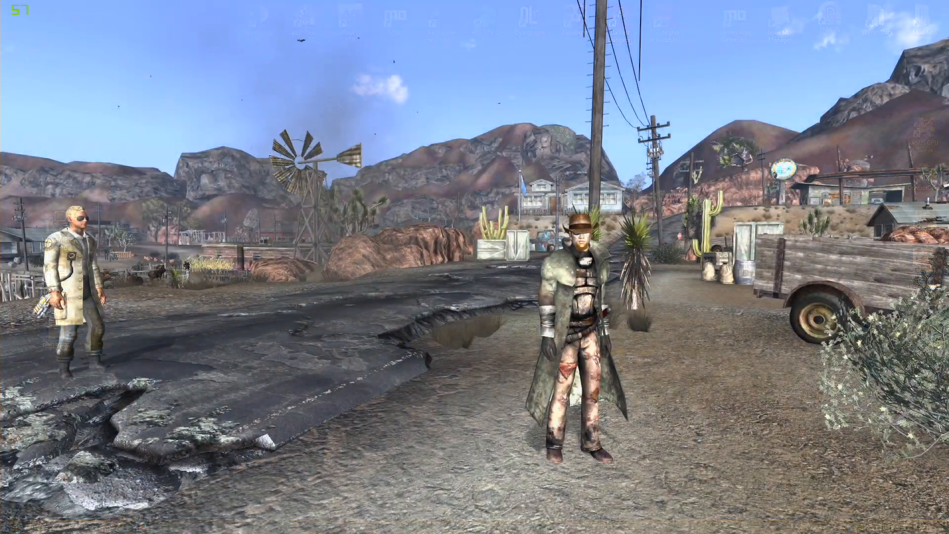
key(w)
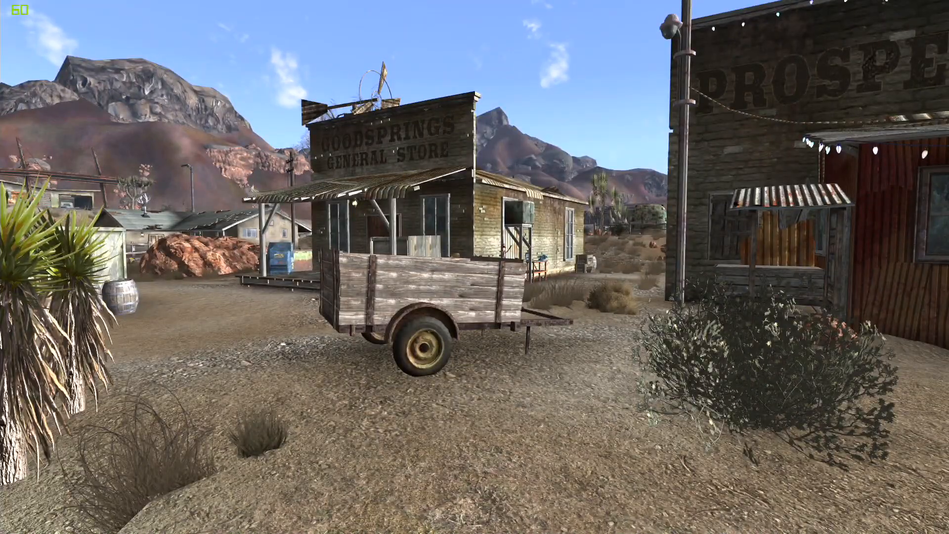
key(Escape)
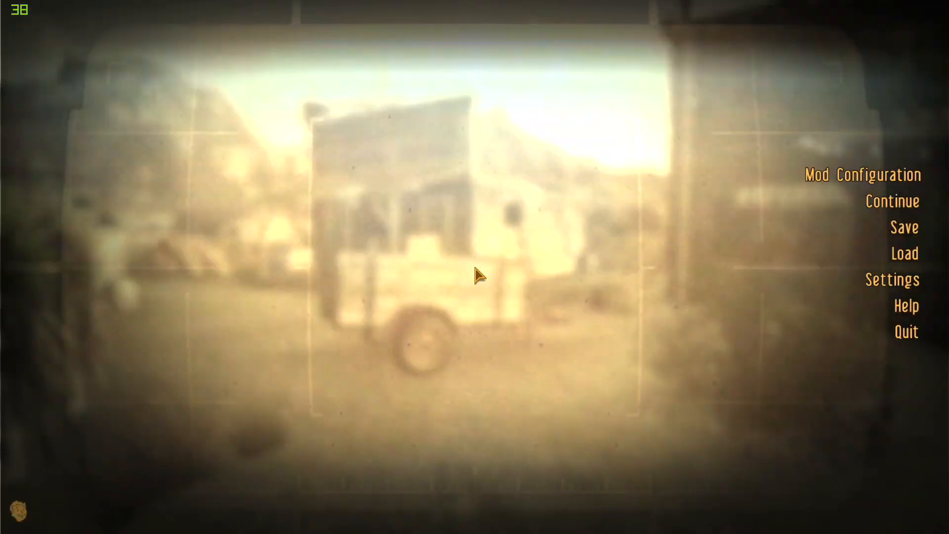
click(835, 183)
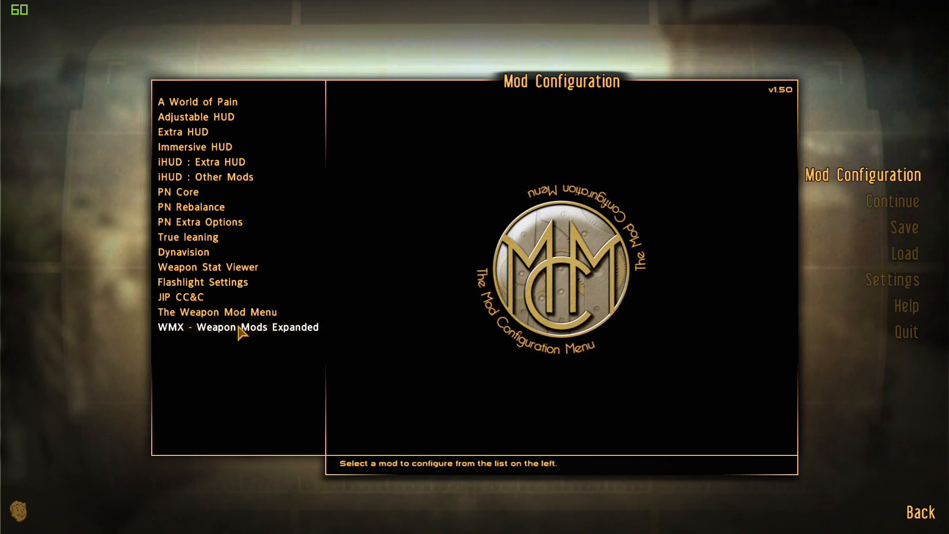
key(Escape)
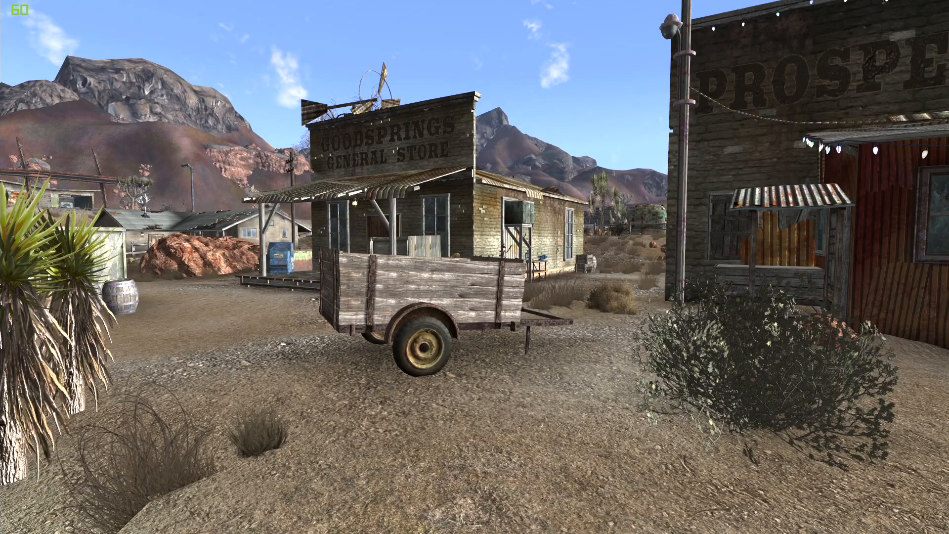